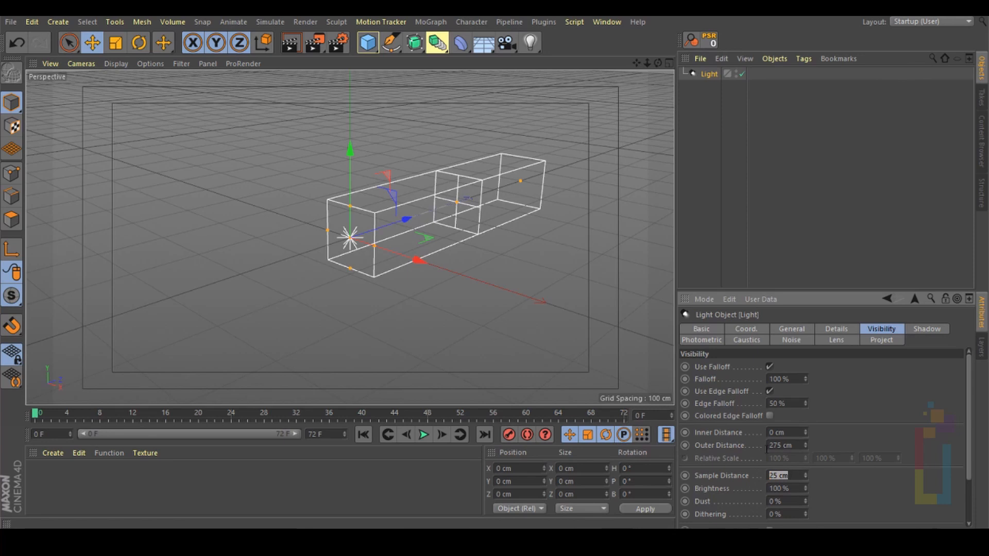
Set the light's visibility sample distance to 6 cm.
type("6")
key("Return")
Enable the light's visibility gradient and color its start knot a strongly saturated turquoise with a 170° hue.
scroll(898, 425, "down", 3)
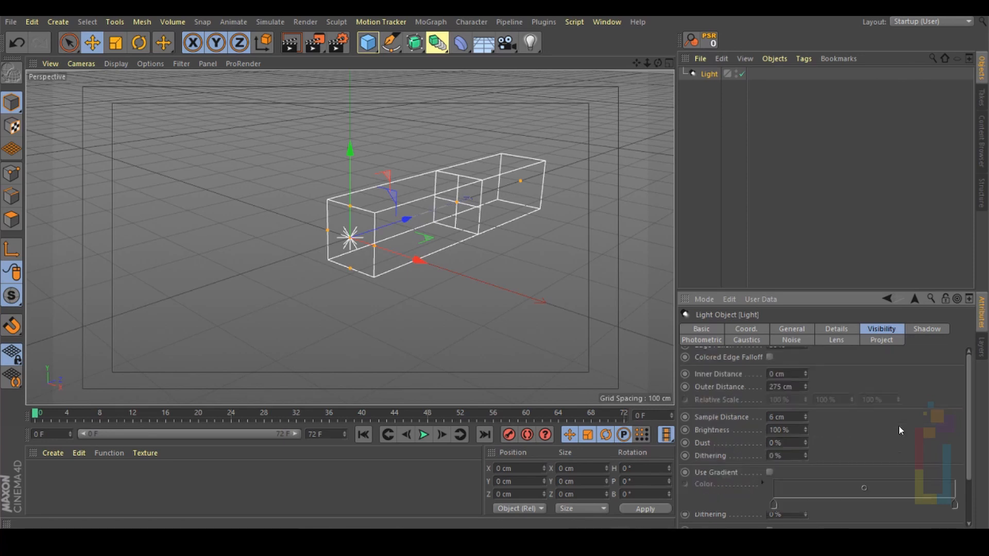
left_click(768, 472)
double_click(776, 507)
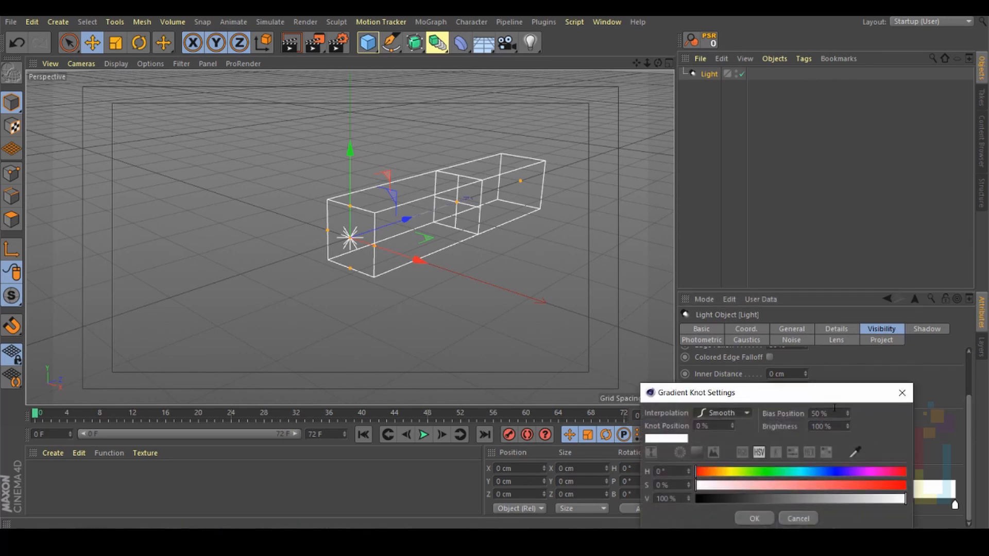
left_click(794, 471)
left_click(795, 470)
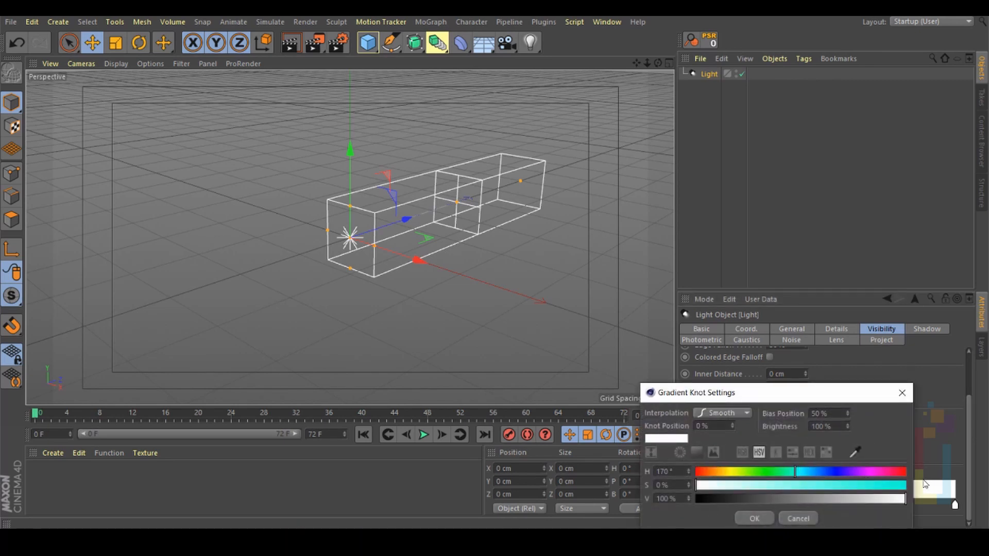
left_click(903, 485)
left_click(753, 518)
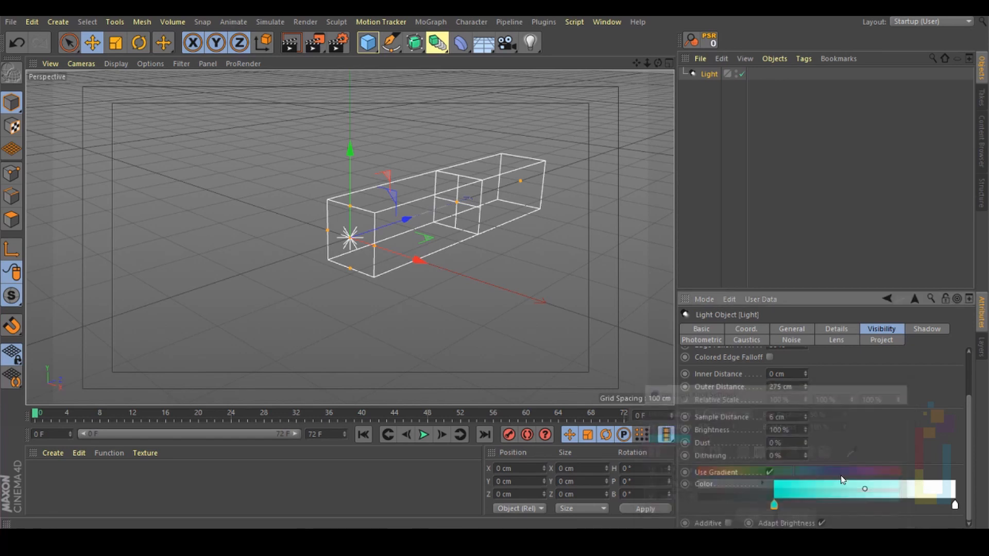
Color the gradient's end knot blue with hue 189°, saturation 100% and value 72%, and render a preview of the view.
double_click(954, 504)
left_click_drag(874, 472, 882, 472)
left_click_drag(947, 485, 922, 502)
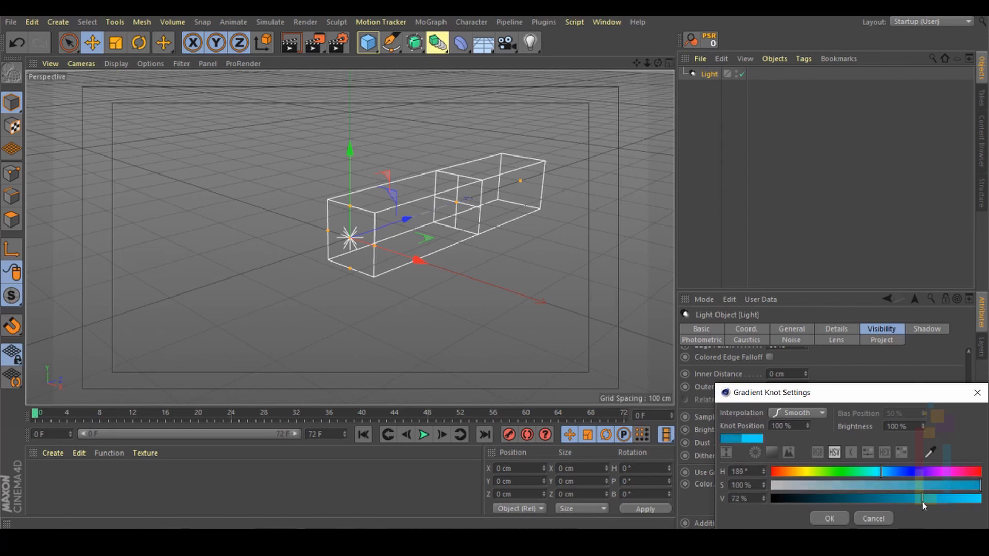
left_click(829, 518)
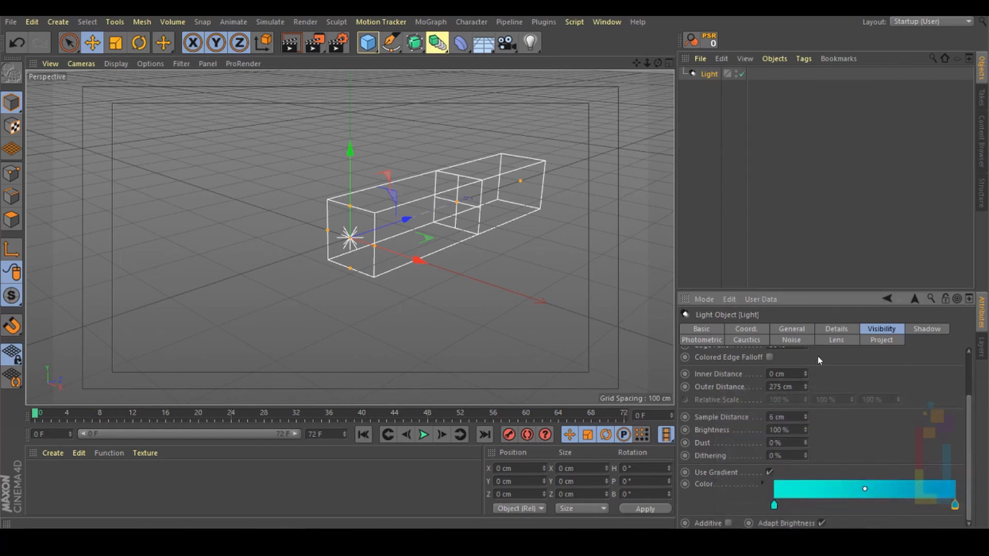
left_click(290, 42)
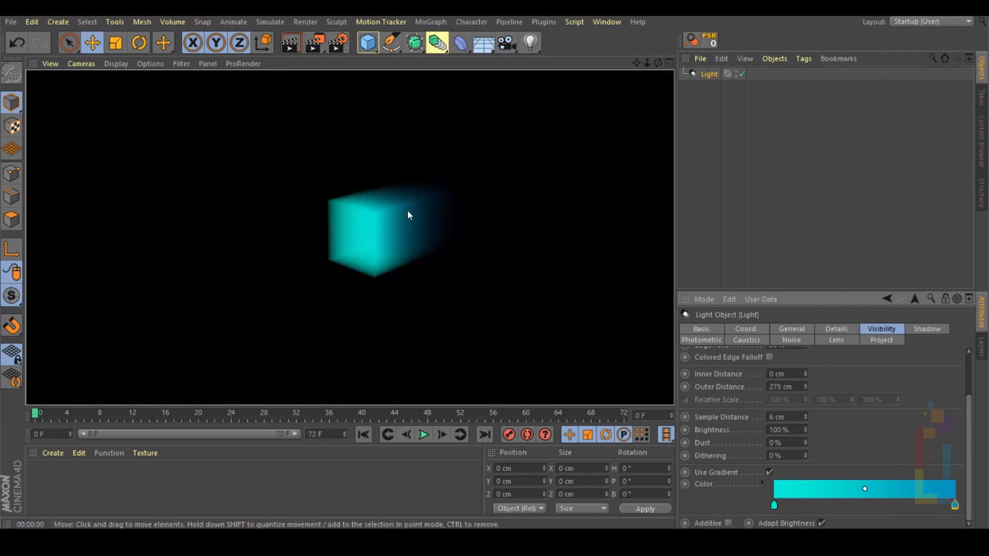
Create a new material and rename it Mat_lights.
left_click(49, 474)
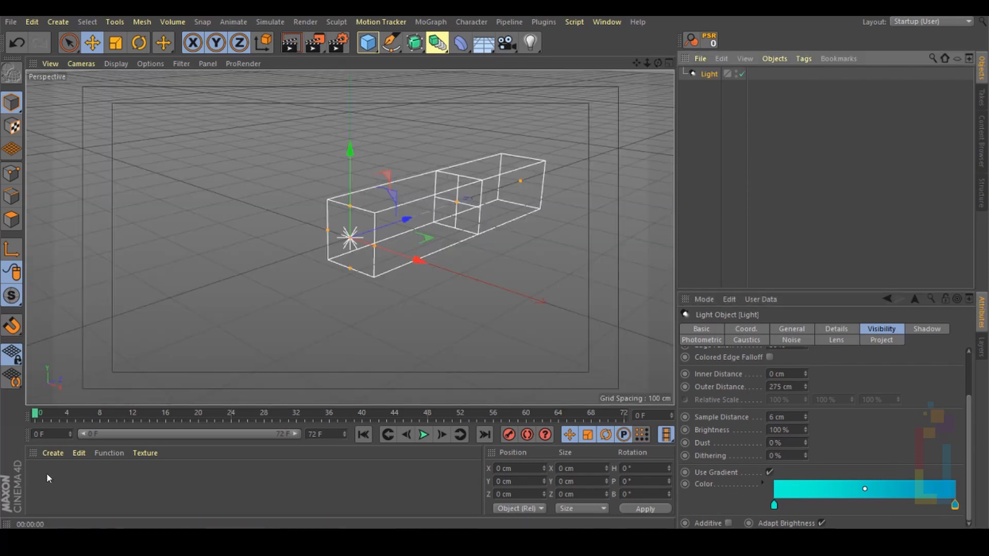
double_click(47, 475)
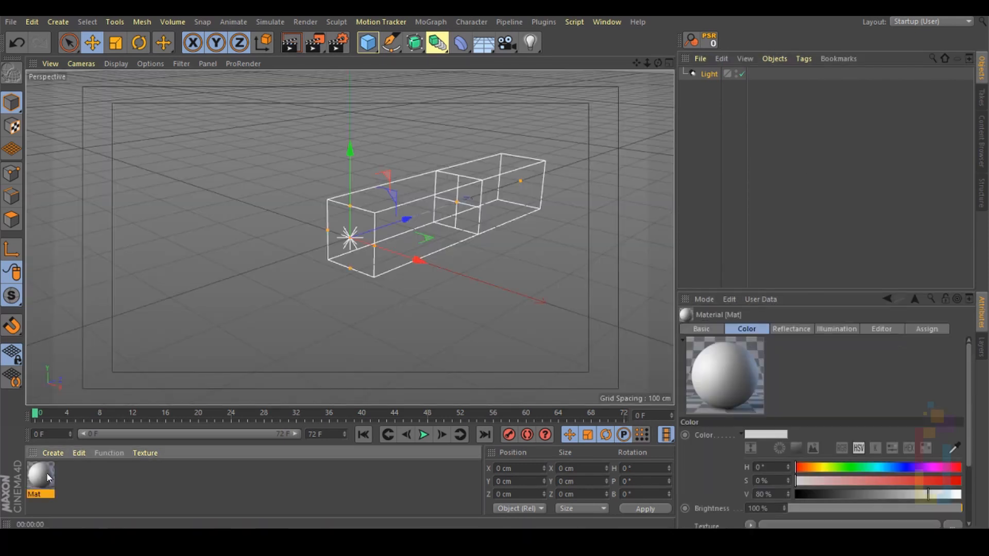
double_click(46, 472)
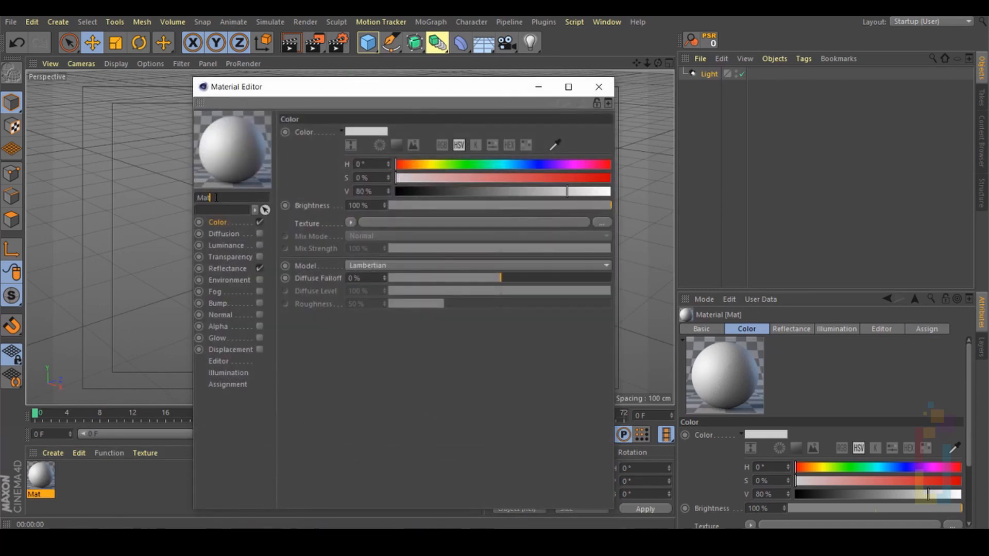
type("_lights")
key("Return")
Disable the Color and Reflectance channels of Mat_lights and enable Transparency.
left_click(260, 222)
left_click(260, 269)
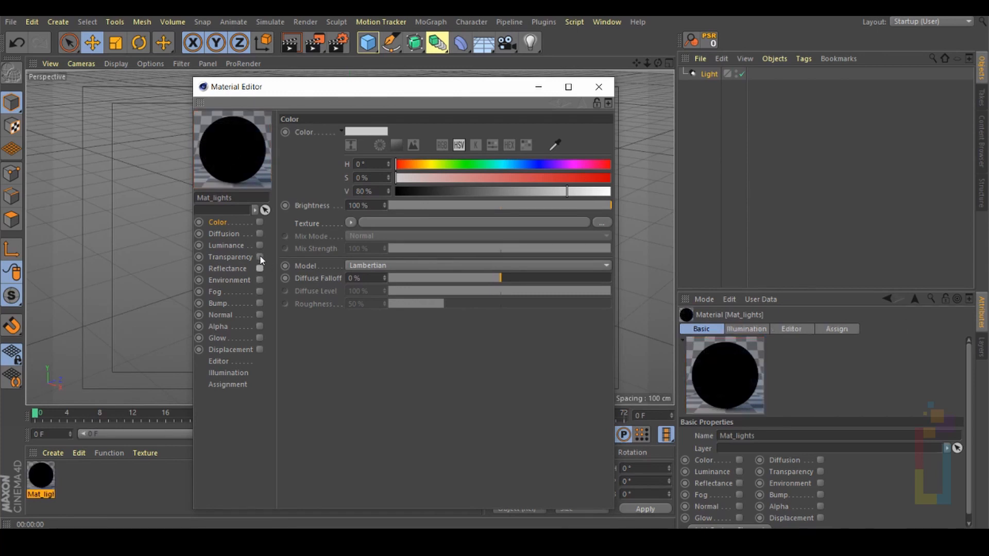
left_click(260, 257)
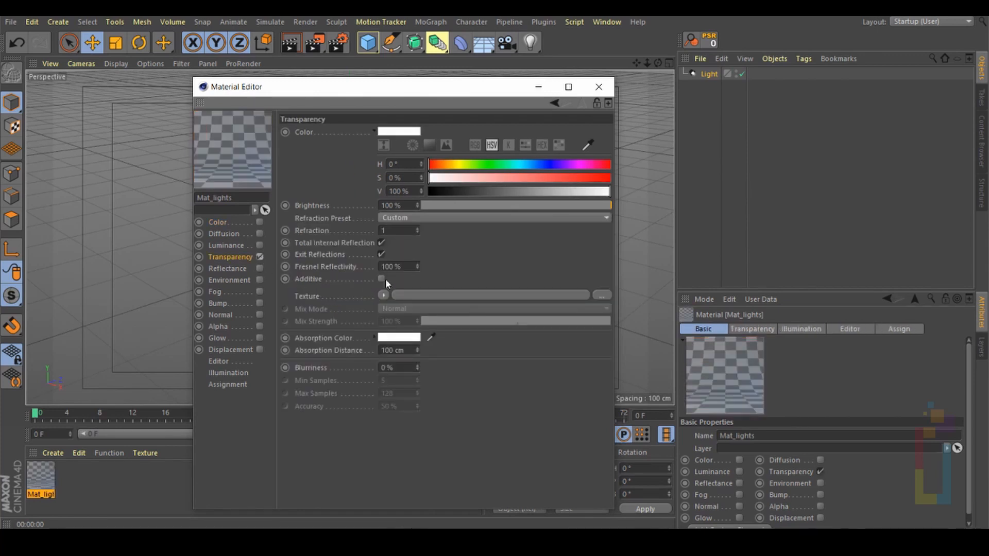
Load a Noise shader into the transparency texture and set its noise type to Stupl.
left_click(382, 295)
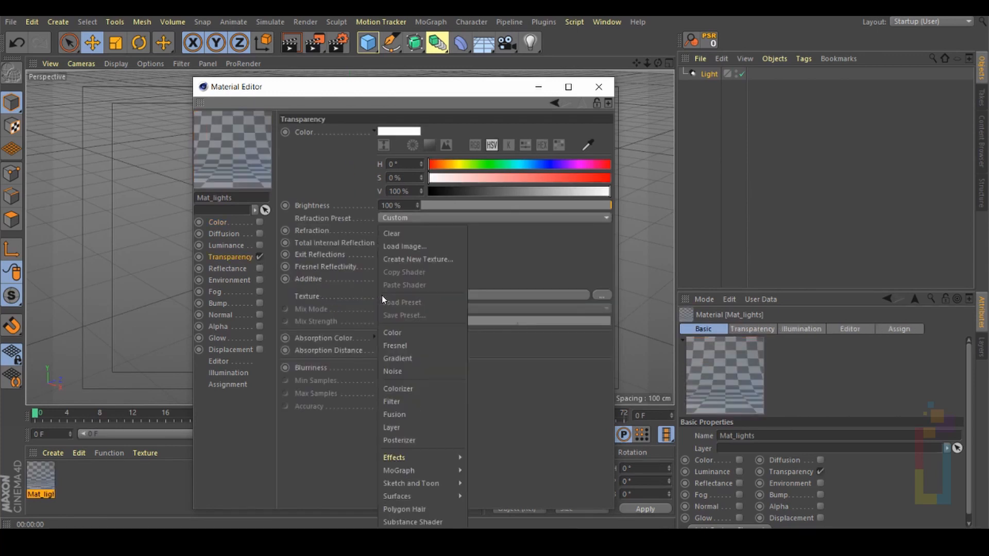
left_click(400, 371)
left_click(489, 295)
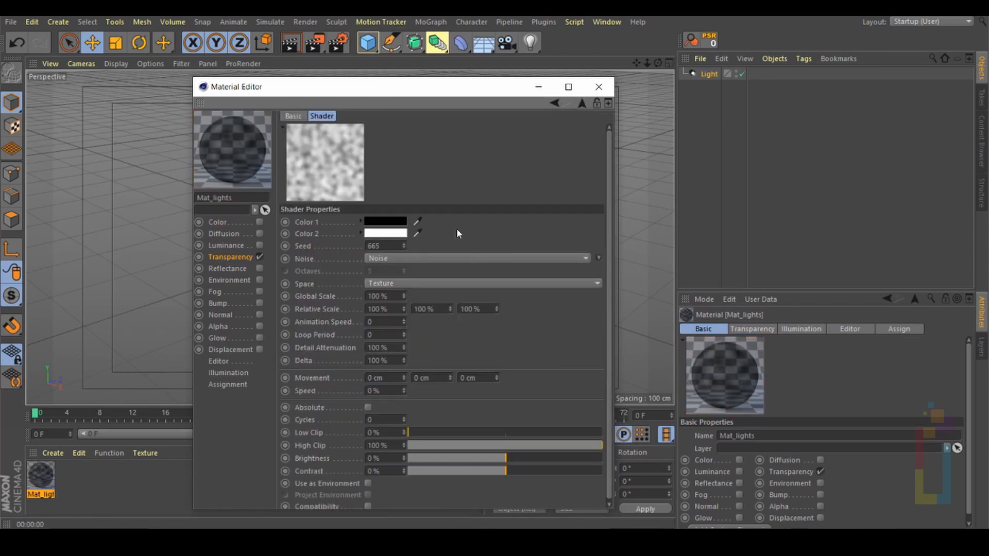
left_click(423, 258)
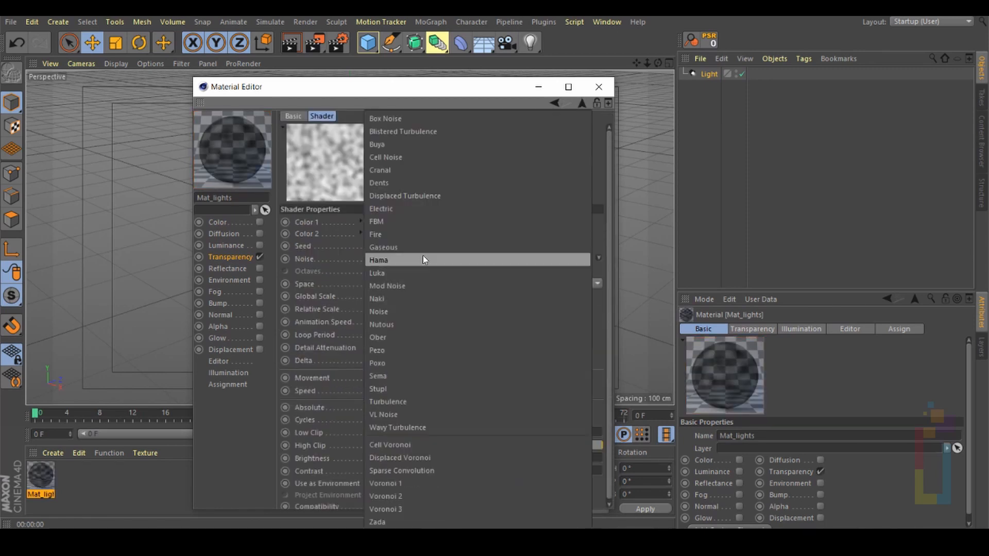
left_click(400, 390)
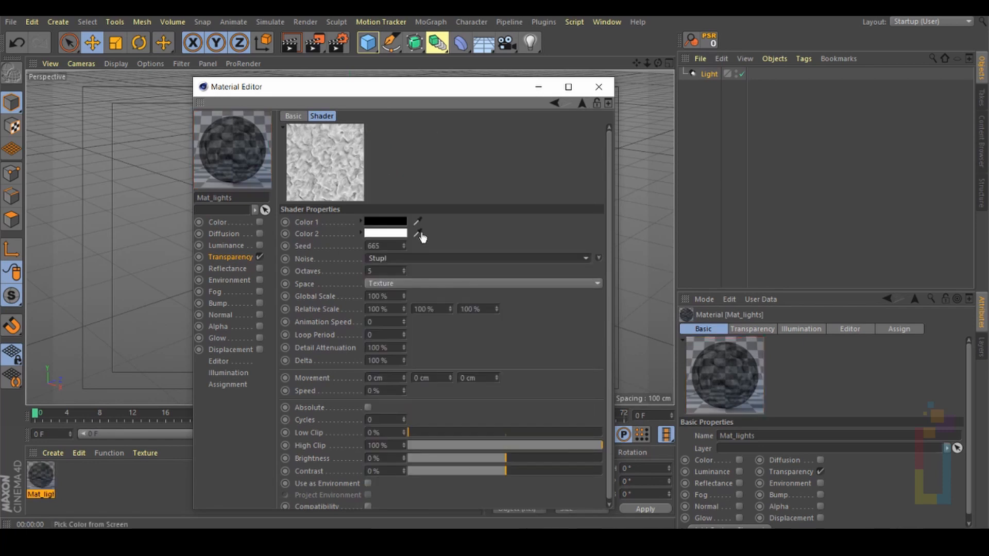
Set the noise shader's low clip to 25% and its animation speed to 0.2.
left_click(387, 433)
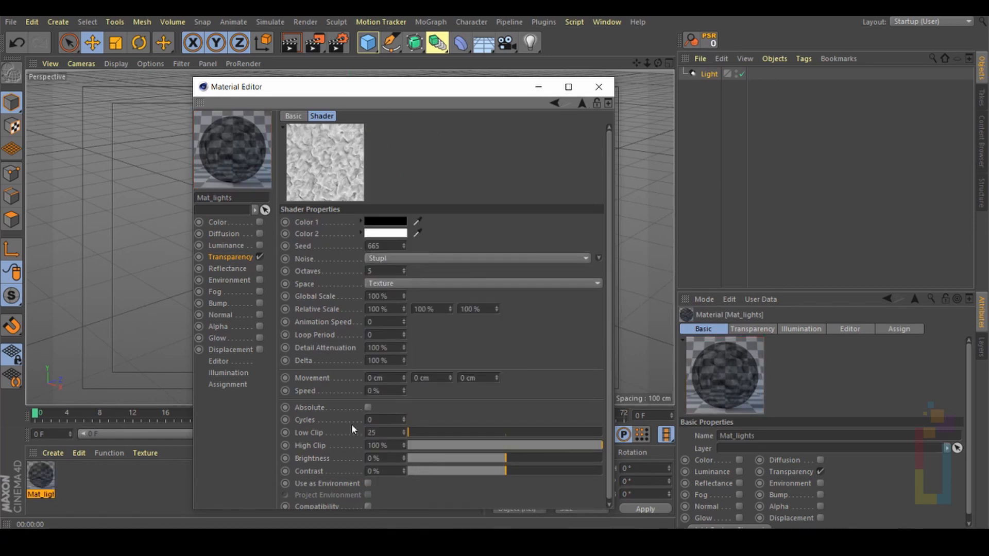
type("25")
key("Return")
left_click(376, 322)
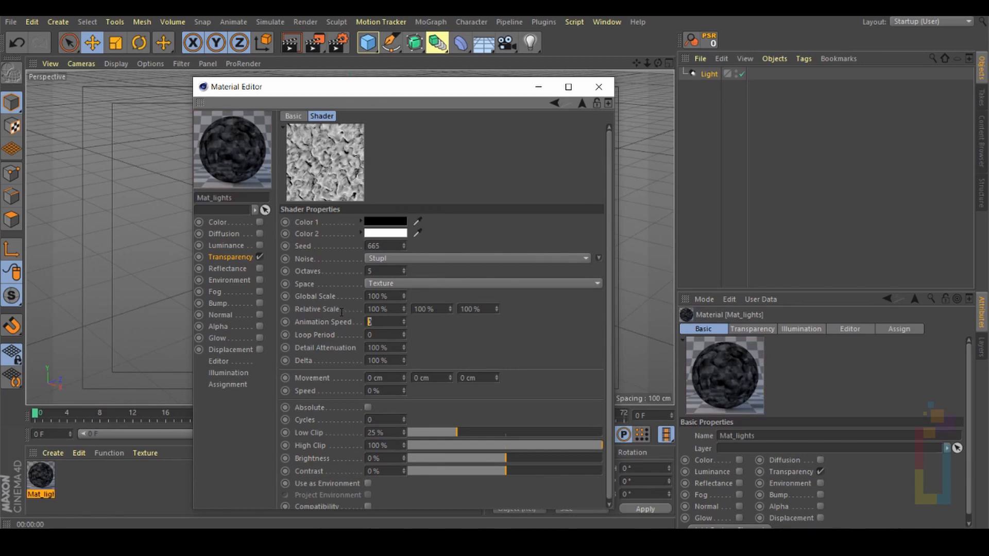
type("0.2")
key("Return")
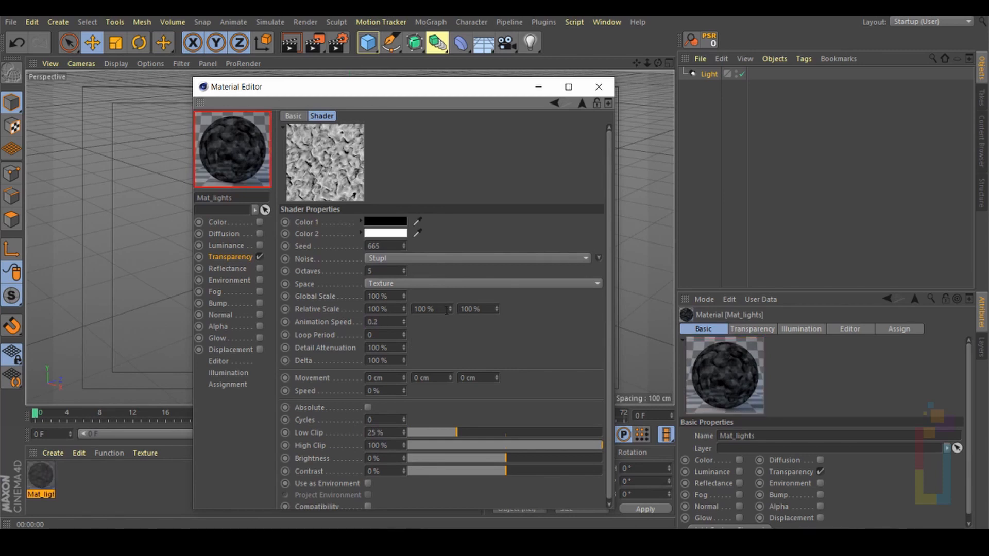
Set the noise's Y movement to -1 cm and its space to World, and close the material's settings.
left_click(439, 379)
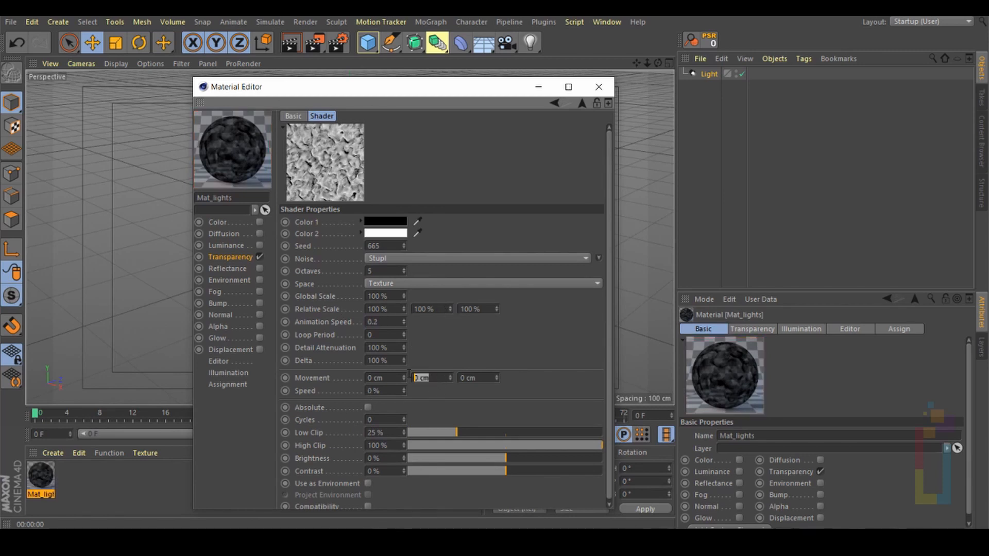
type("-1")
key("Return")
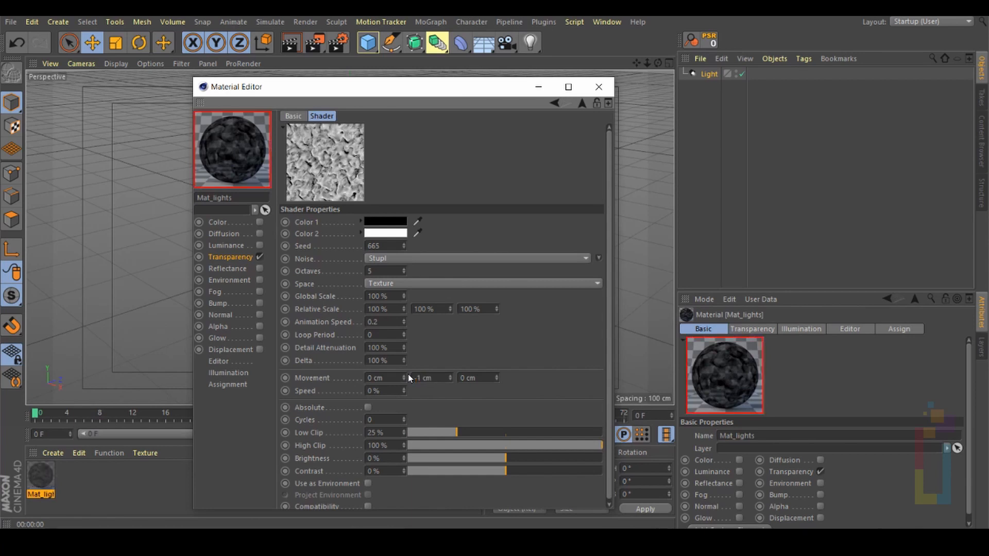
left_click(389, 282)
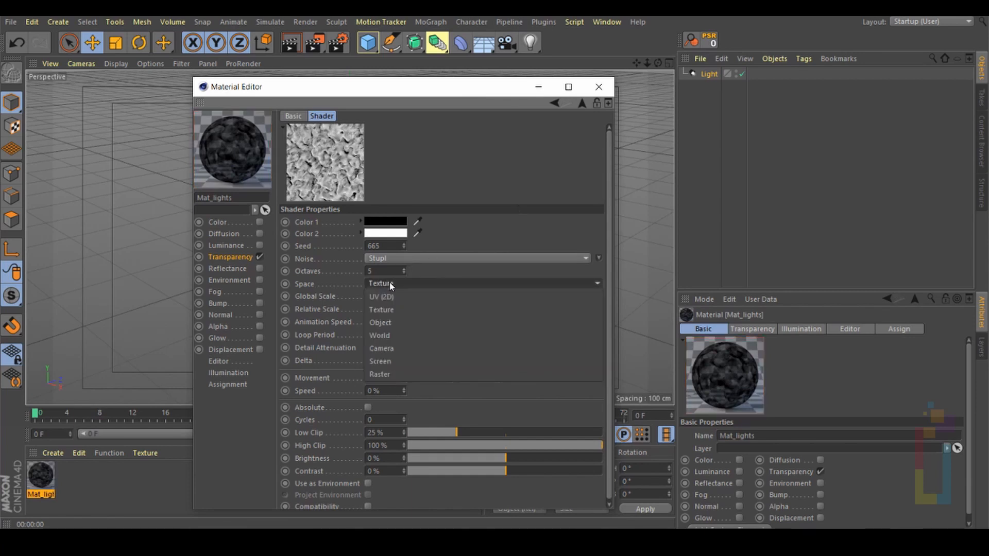
left_click(412, 335)
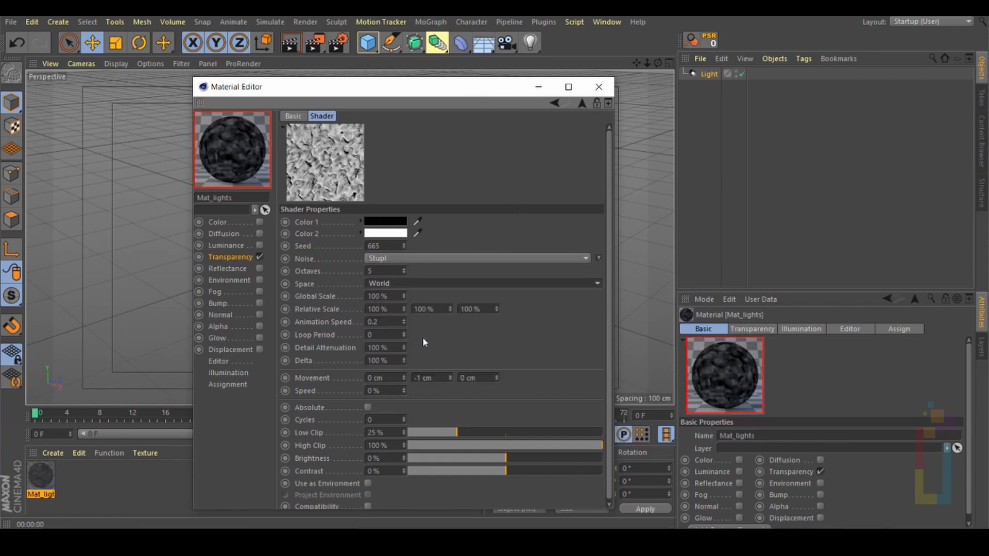
left_click(599, 87)
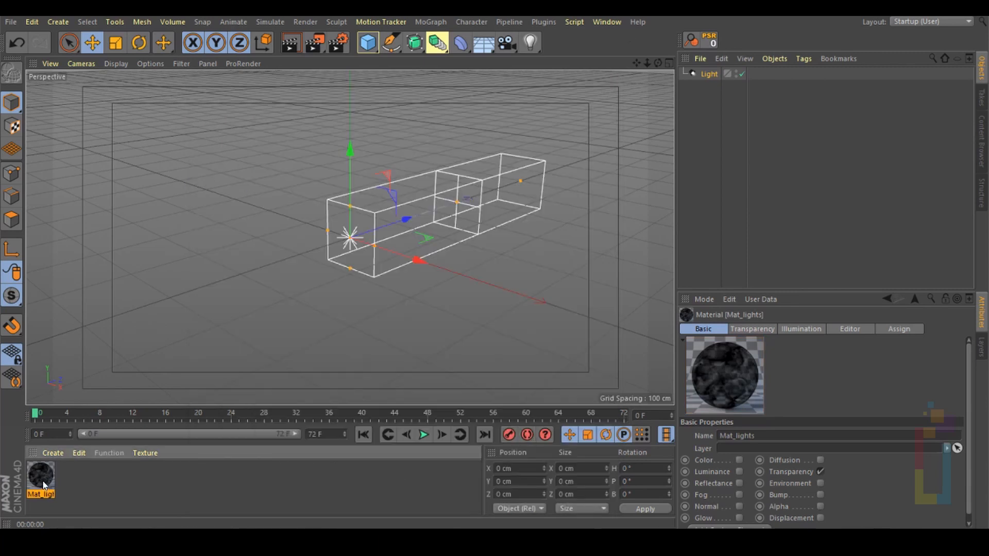
Apply Mat_lights to the Light object and render a preview of the view.
left_click_drag(43, 485, 715, 75)
left_click(290, 43)
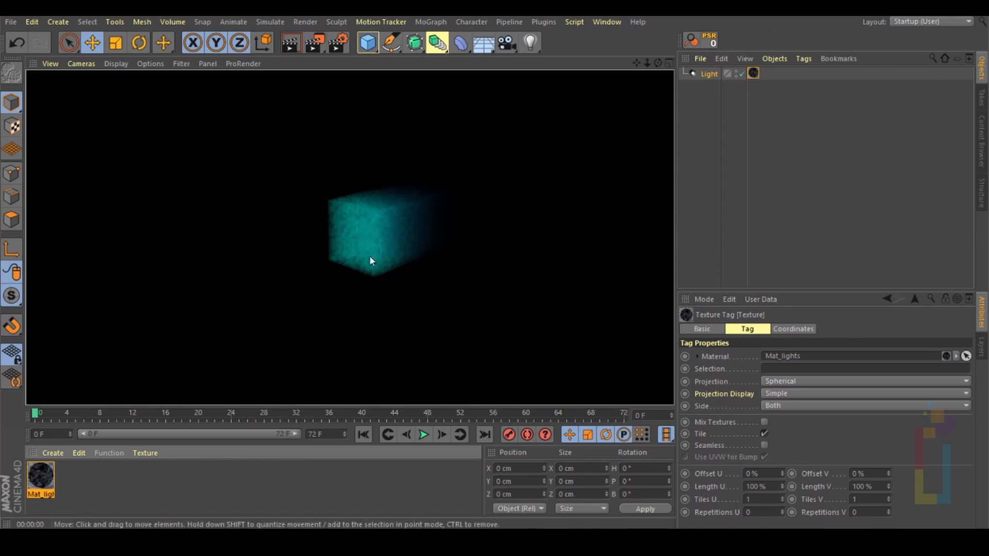
Add a MoGraph Cloner and make the Light its child.
left_click(431, 22)
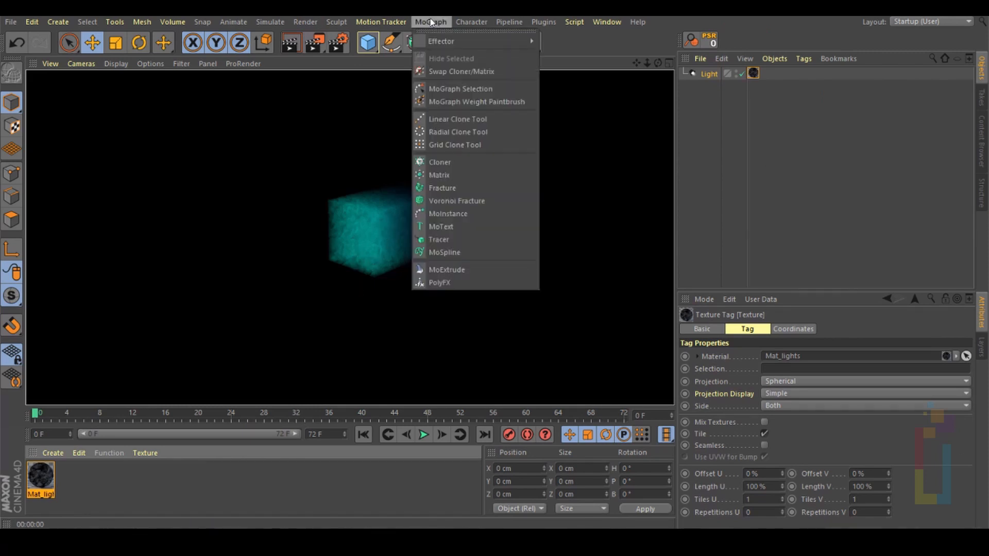
left_click(439, 161)
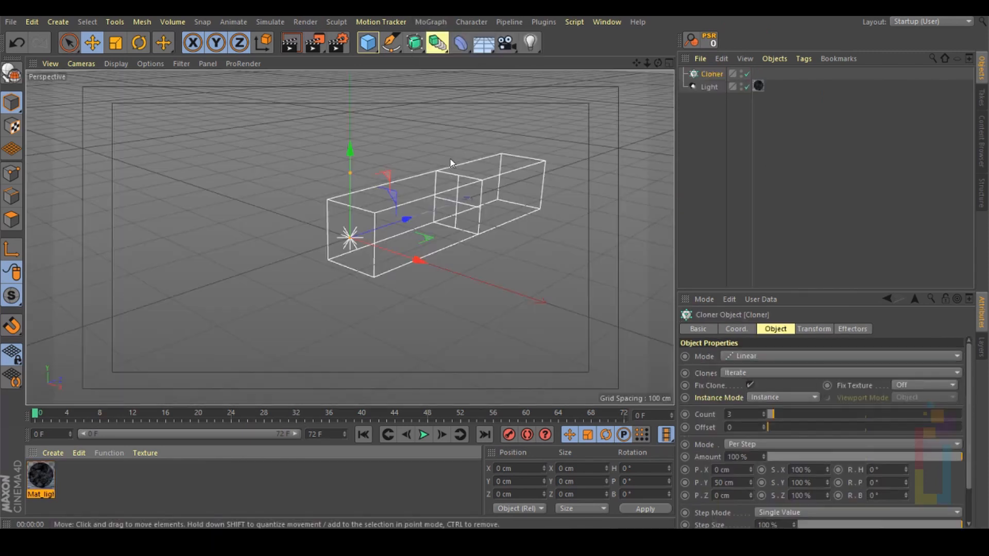
left_click_drag(721, 87, 701, 71)
left_click(703, 73)
Add a Disc with 3 disc segments and convert it to an editable polygon object.
left_click(368, 43)
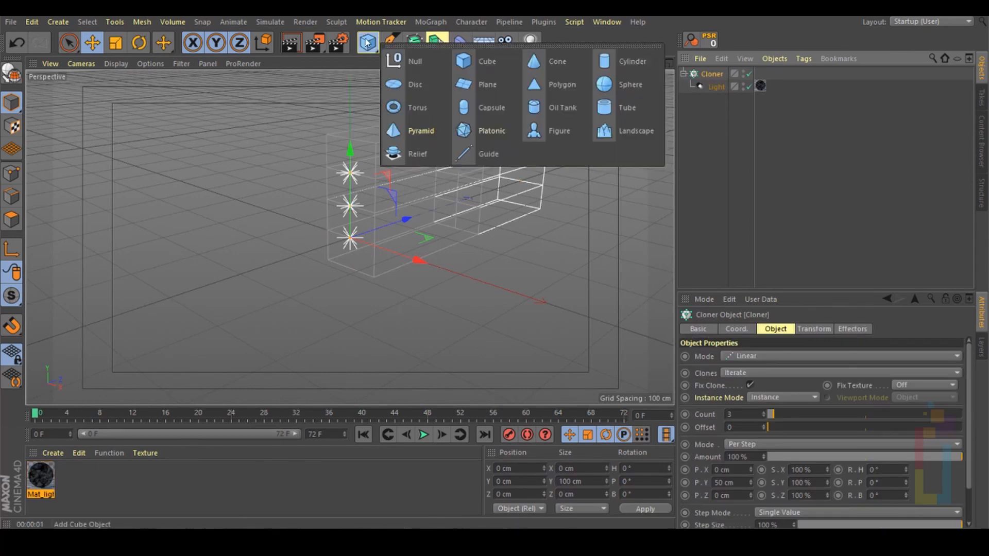
left_click(415, 85)
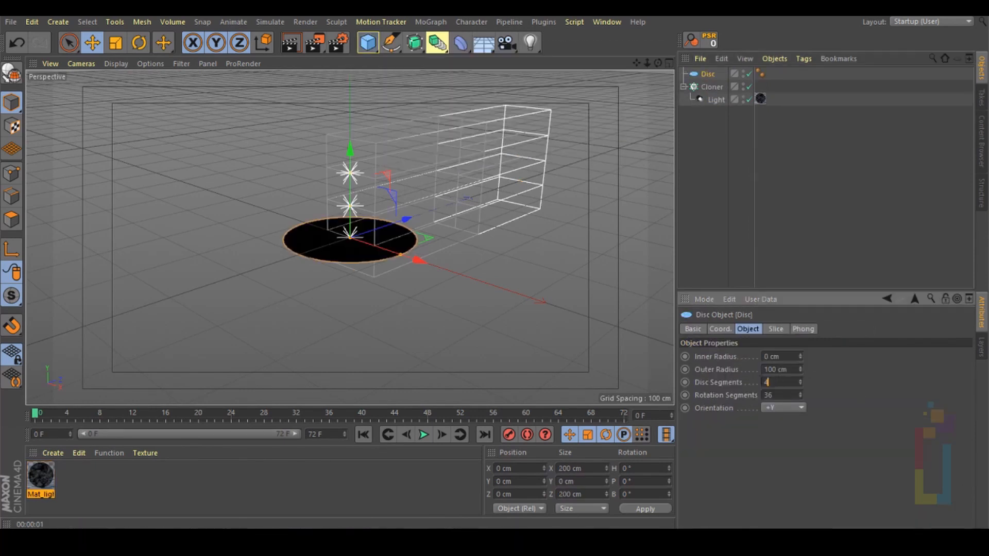
left_click(772, 381)
type("3")
left_click(12, 72)
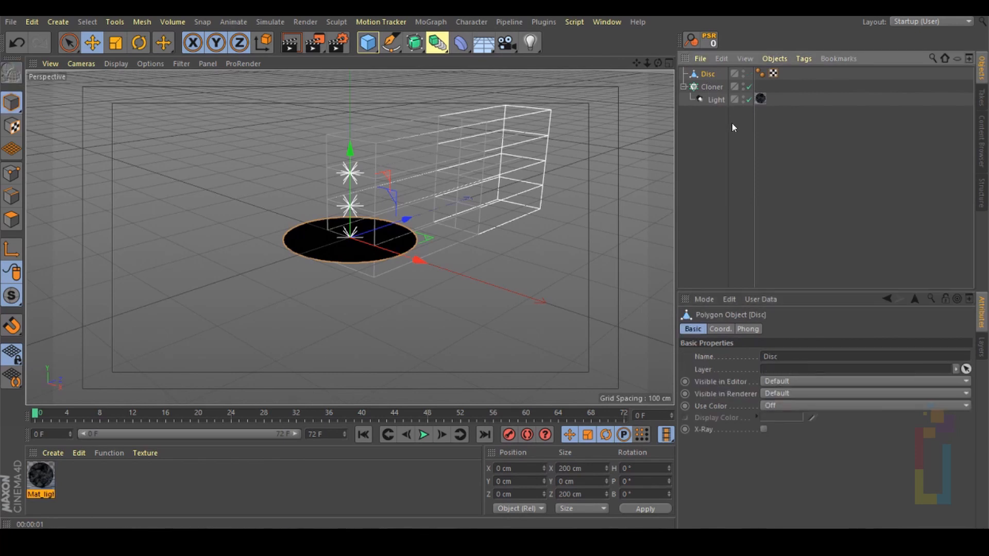
Loop-select the disc's outermost ring of polygons and store it as a polygon selection tag.
left_click(11, 219)
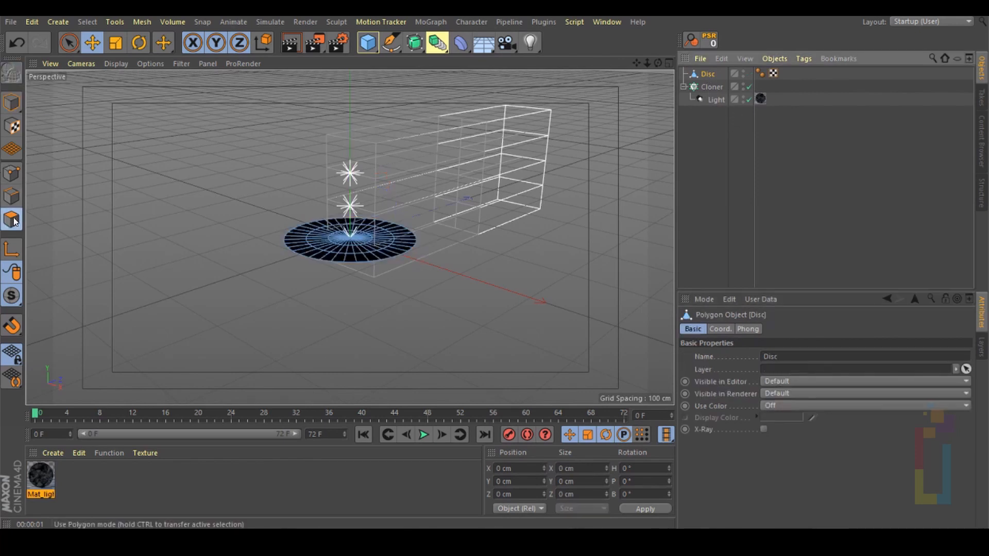
key("u")
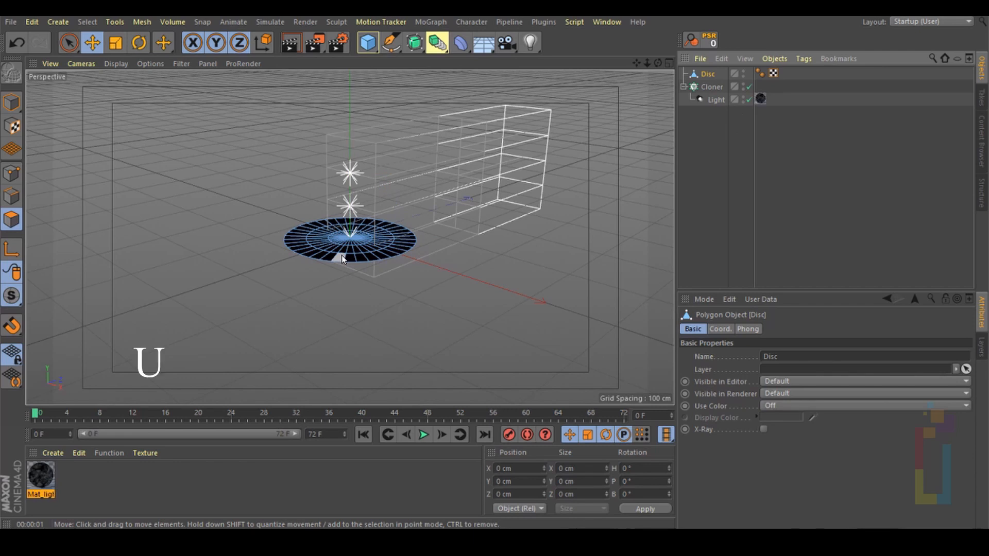
key("l")
left_click(355, 258)
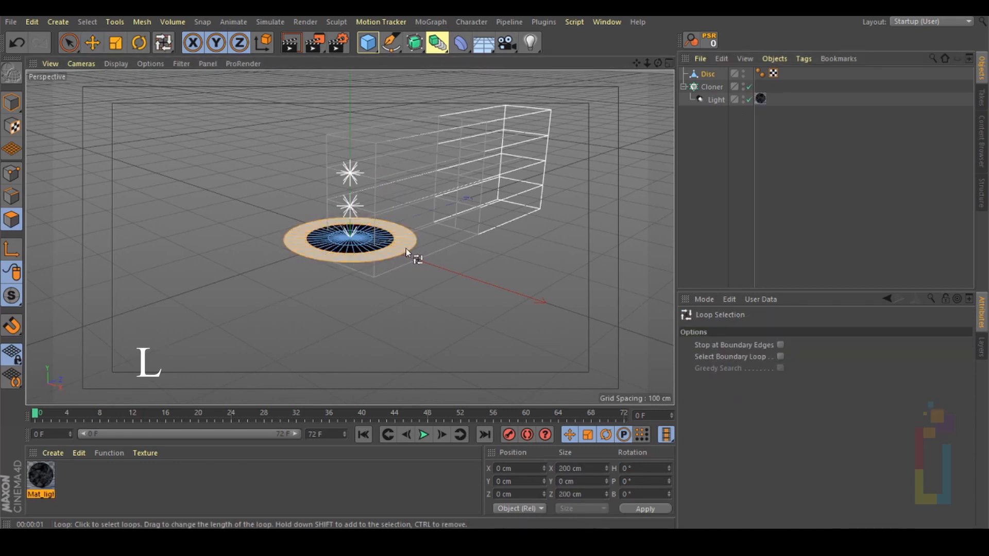
left_click(87, 22)
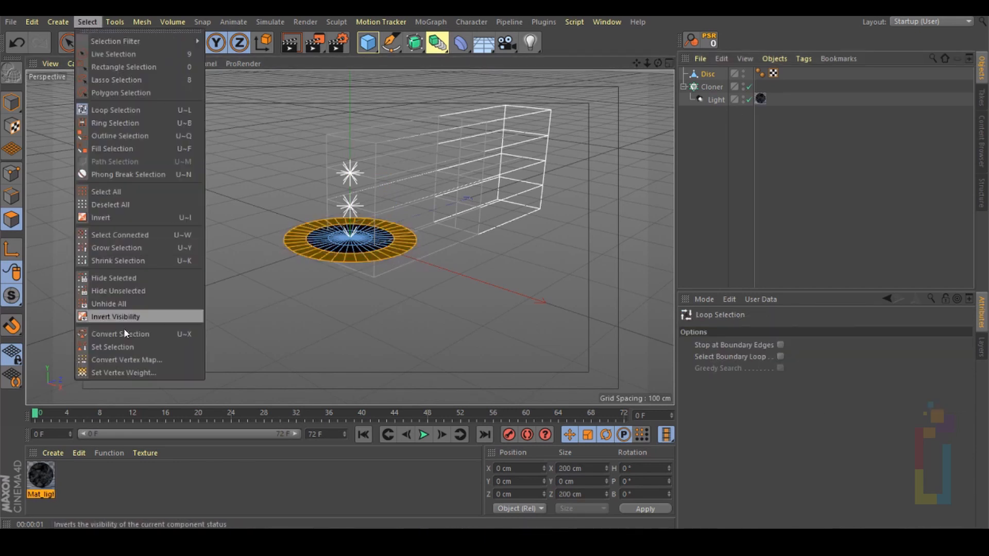
left_click(116, 347)
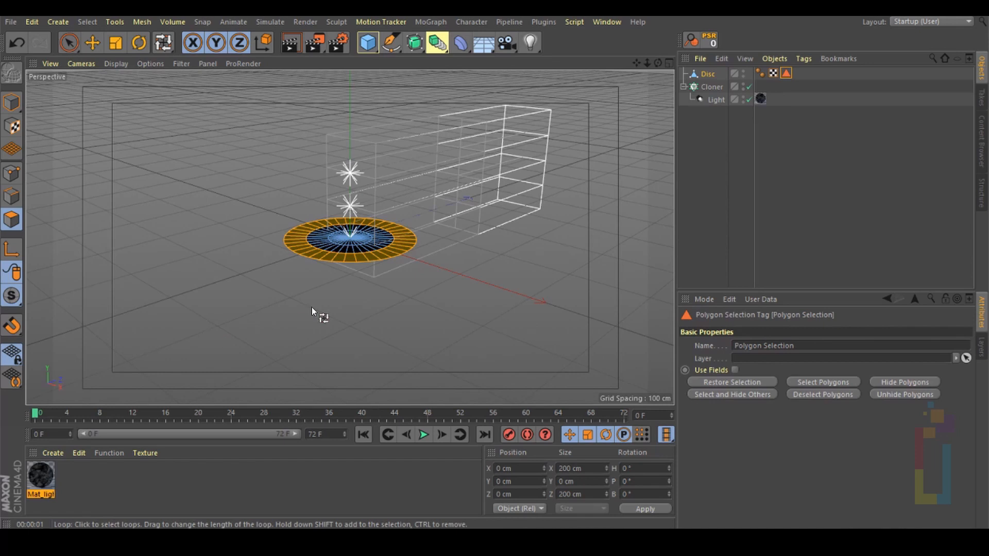
Deselect the polygon selection tag, select the Disc object and switch from polygon editing to Model mode.
left_click(799, 280)
left_click(786, 72)
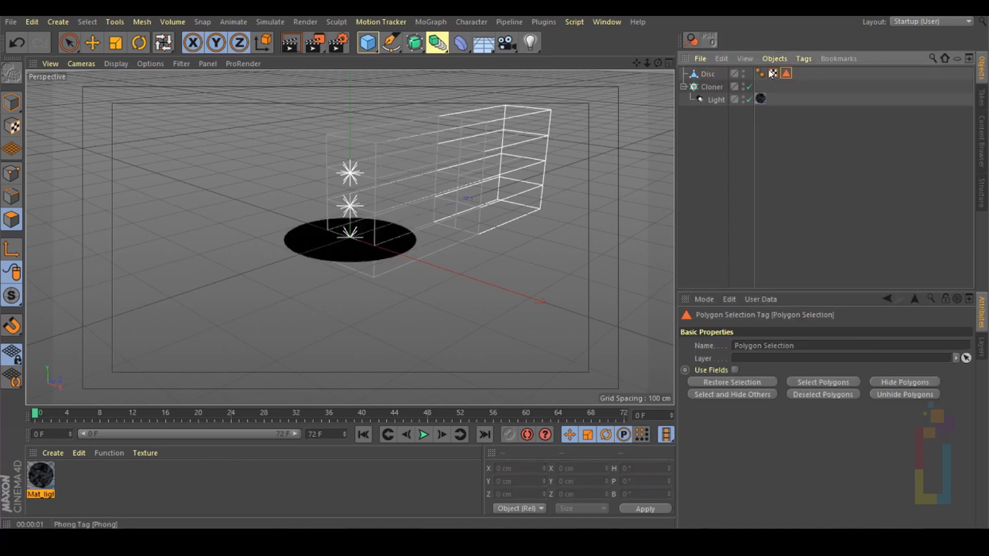
left_click(708, 73)
left_click(11, 101)
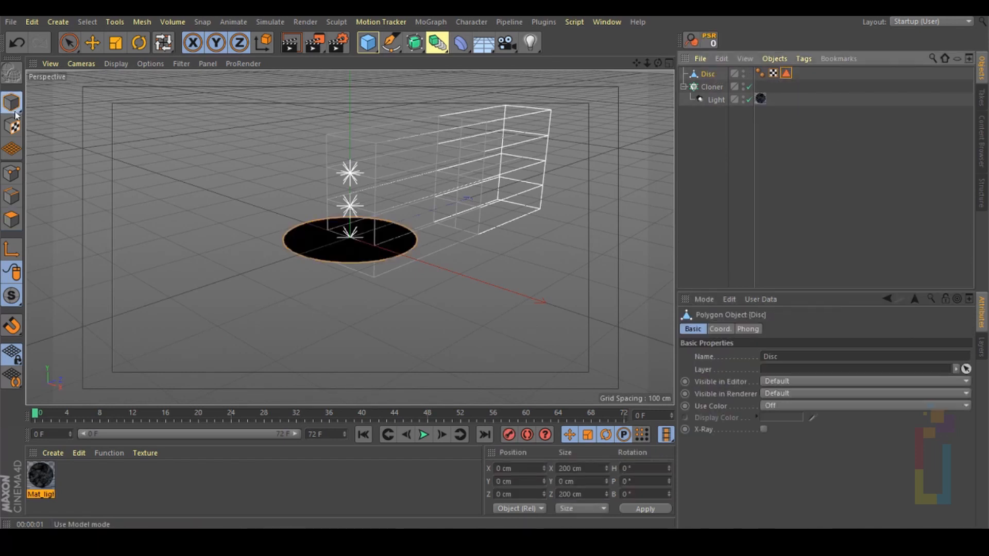
Set the Cloner to Object mode using the disc's Polygon Selection tag, with distribution set to Polygon Center.
left_click(713, 87)
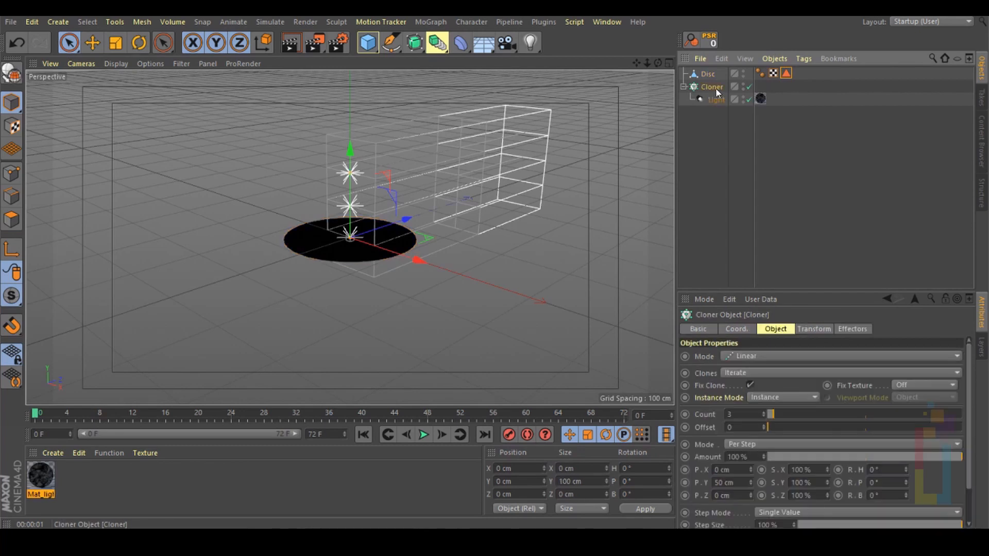
left_click(755, 356)
left_click(756, 367)
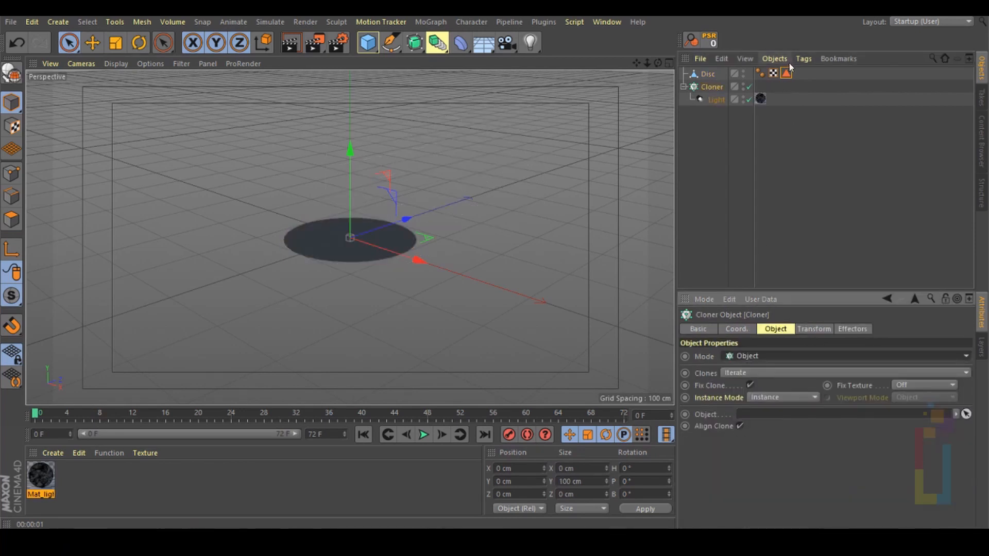
left_click_drag(786, 73, 758, 413)
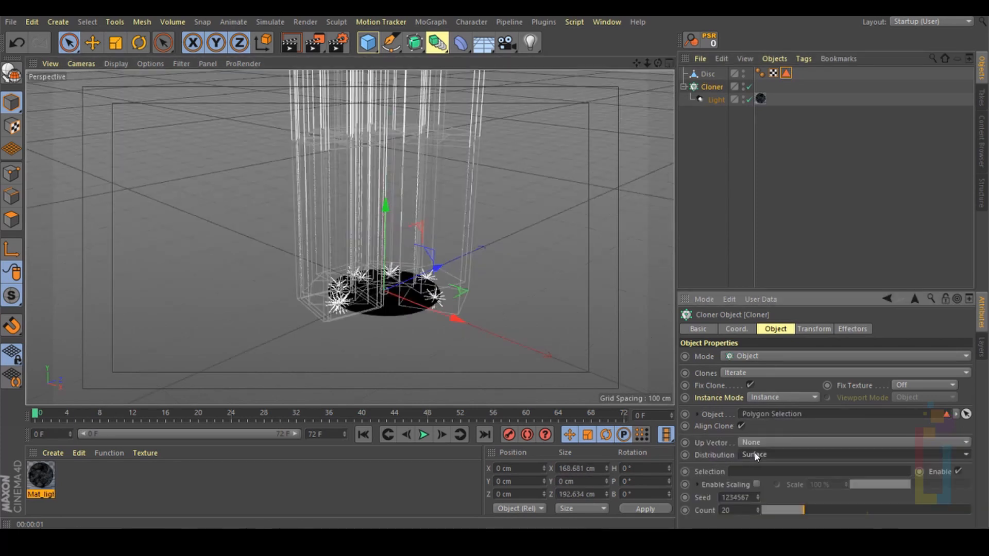
left_click(744, 455)
left_click(770, 411)
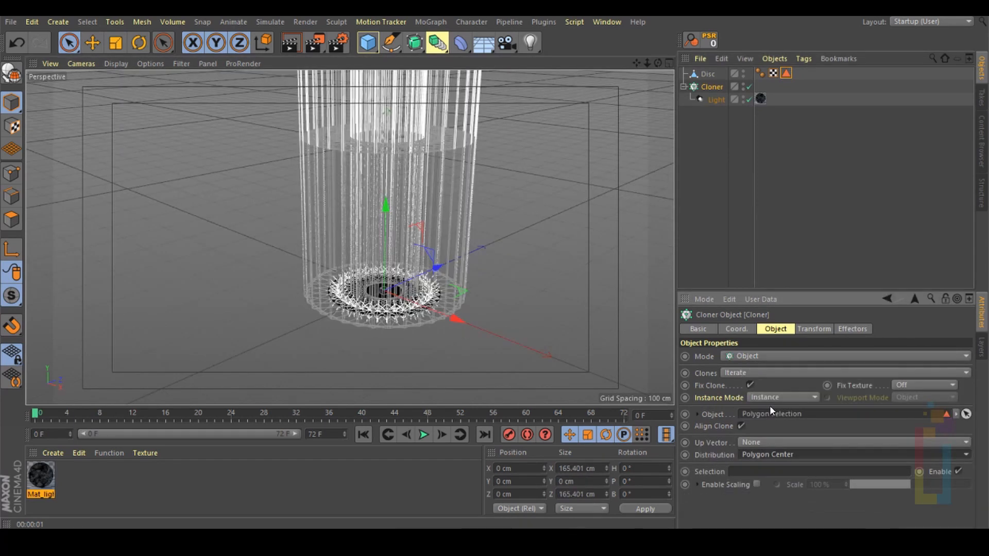
Reduce the Light's outer radius to 15 cm.
left_click(719, 99)
left_click(836, 329)
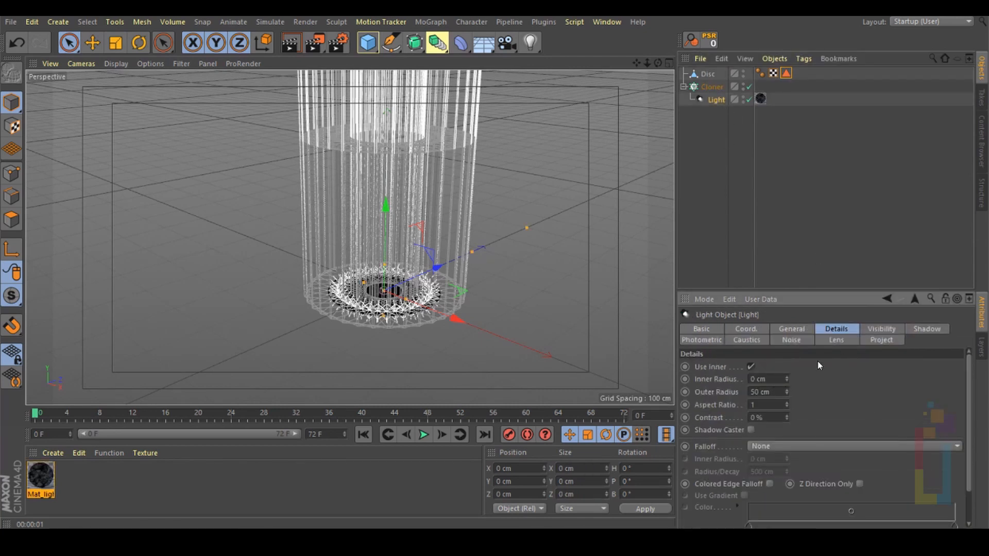
mouse_move(786, 391)
left_mouse_down()
mouse_move(786, 415)
mouse_move(787, 402)
left_mouse_up()
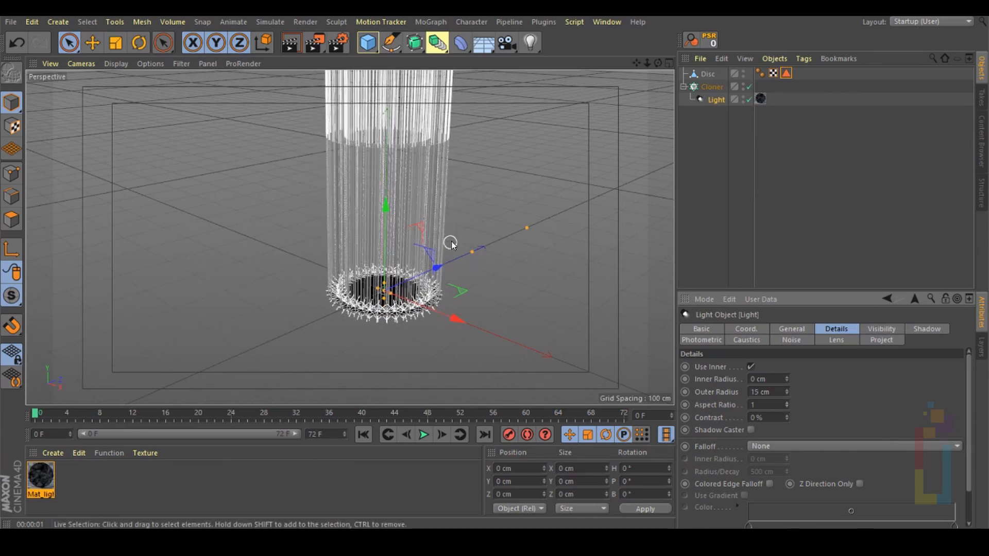
Shorten the Light's beam to about 398 cm with the Cloner temporarily disabled, and render a preview of the view.
left_click(749, 87)
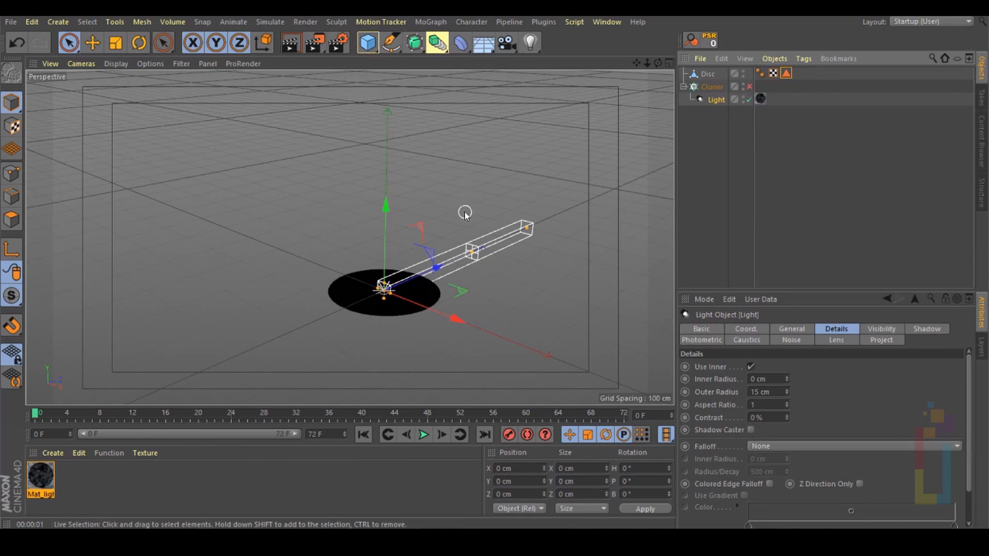
left_click_drag(526, 231, 503, 238)
left_click(749, 87)
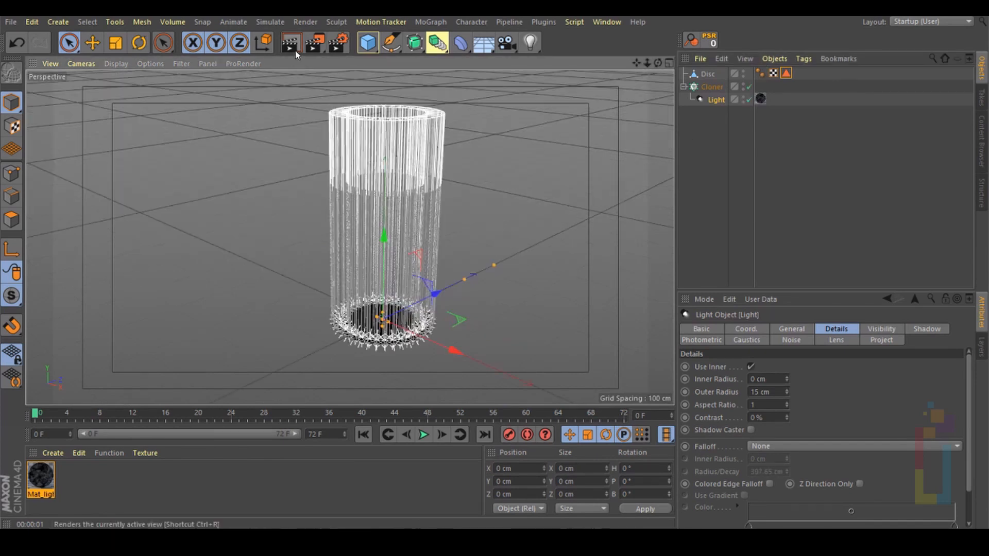
left_click(292, 46)
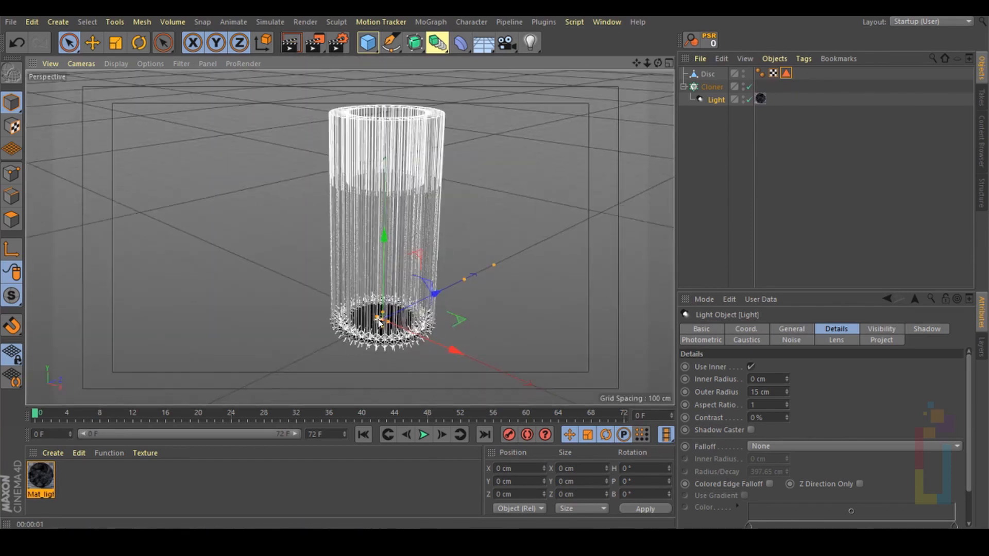
Add a Random effector to the light Cloner and set its random mode to Noise.
left_click(708, 87)
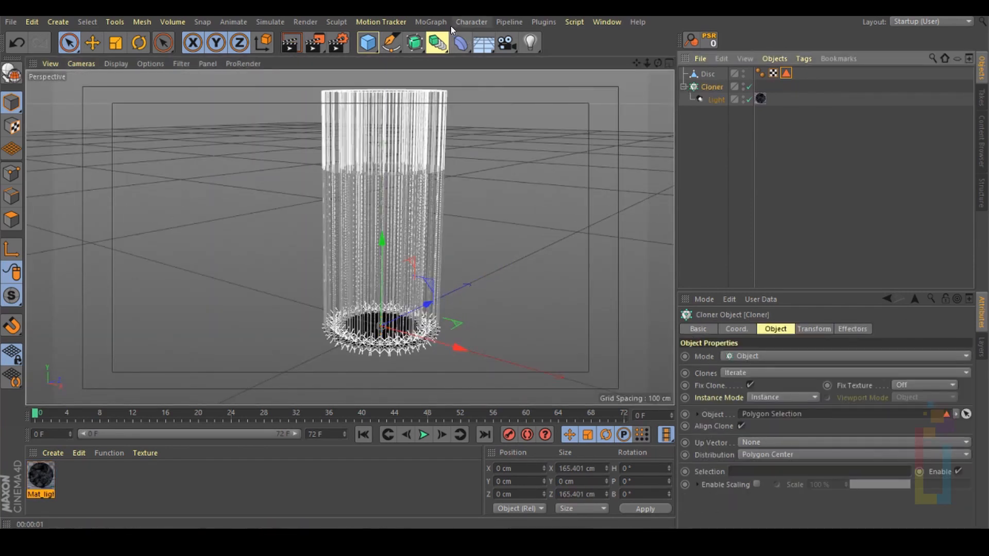
left_click(436, 23)
mouse_move(450, 41)
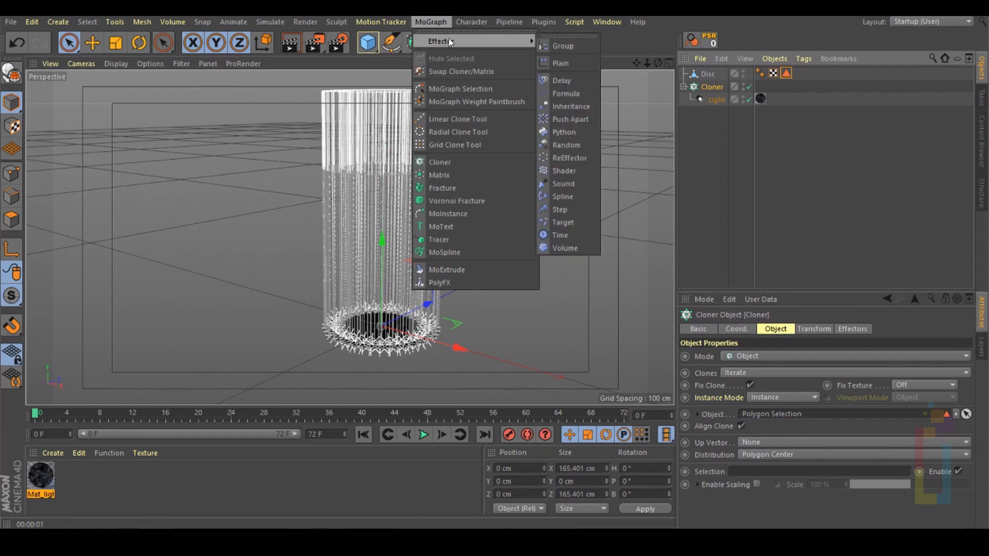
left_click(570, 145)
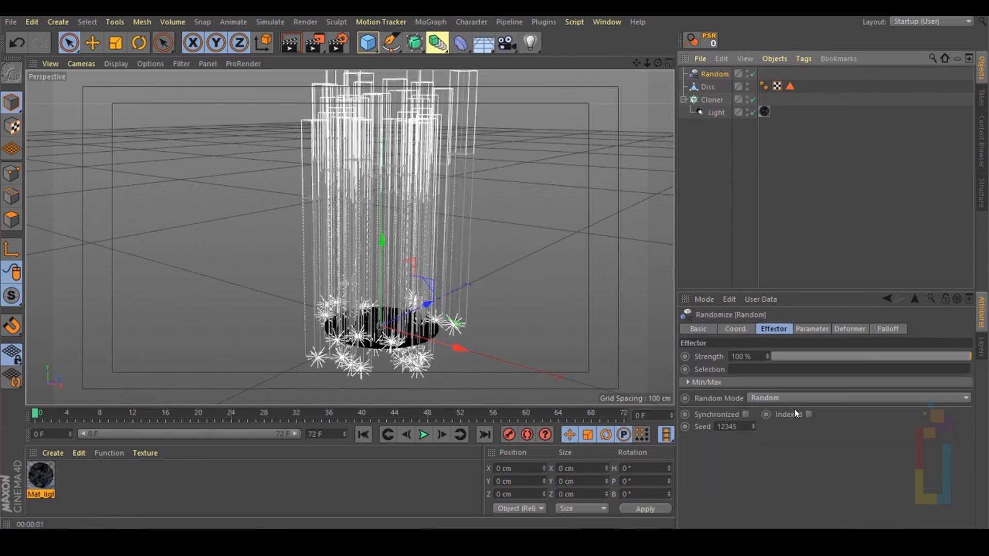
left_click(777, 397)
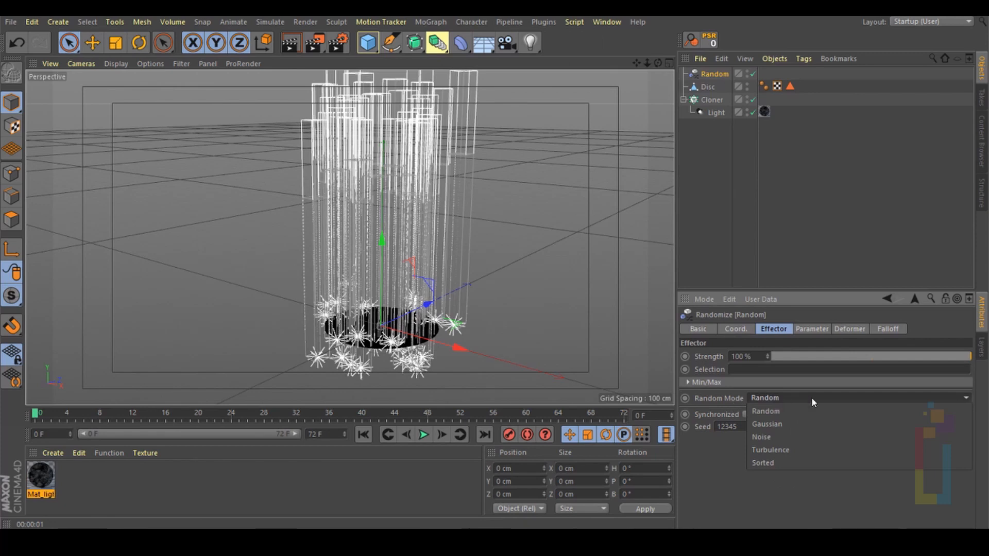
left_click(789, 436)
Set the Random effector's noise space to UV, animation speed to 25% and scale to 20%.
left_click(779, 431)
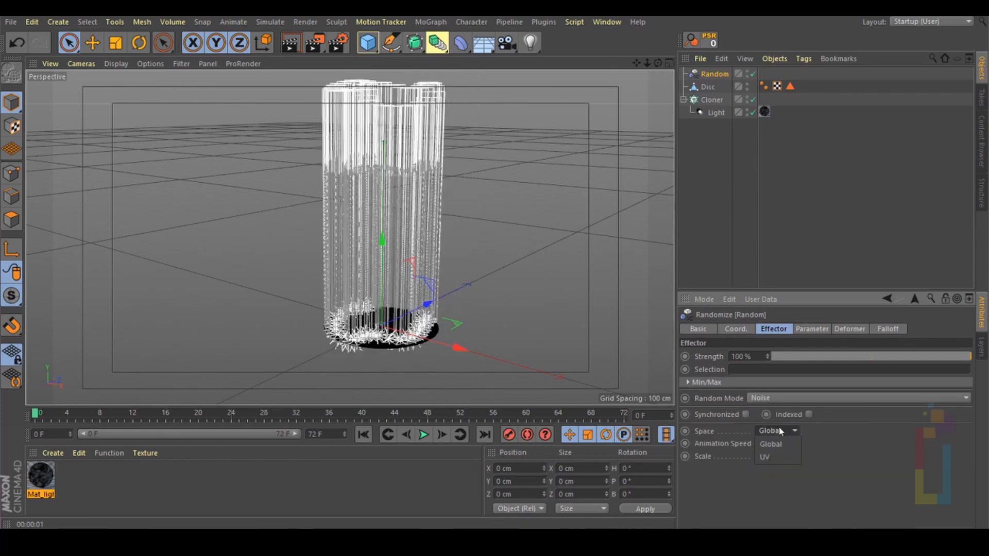
left_click(770, 455)
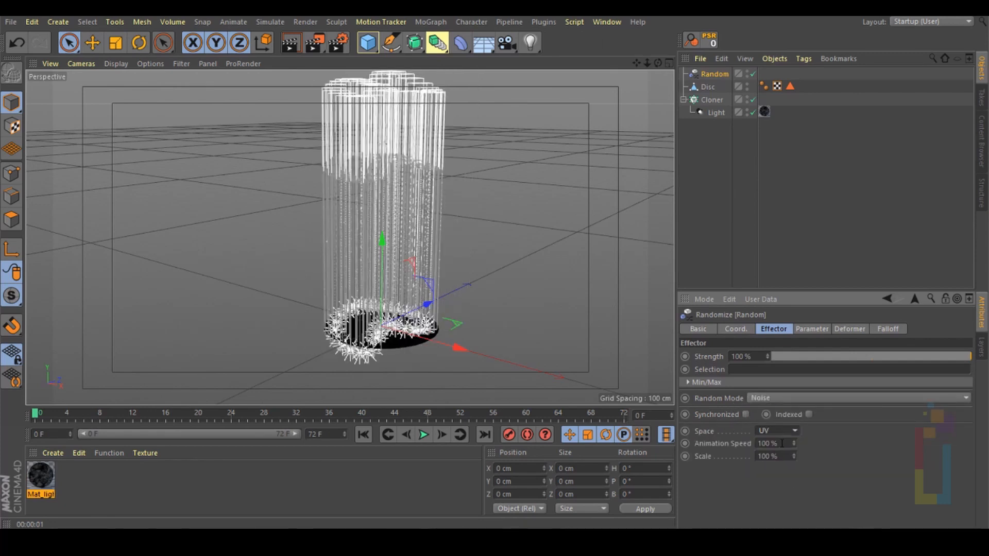
left_click(782, 443)
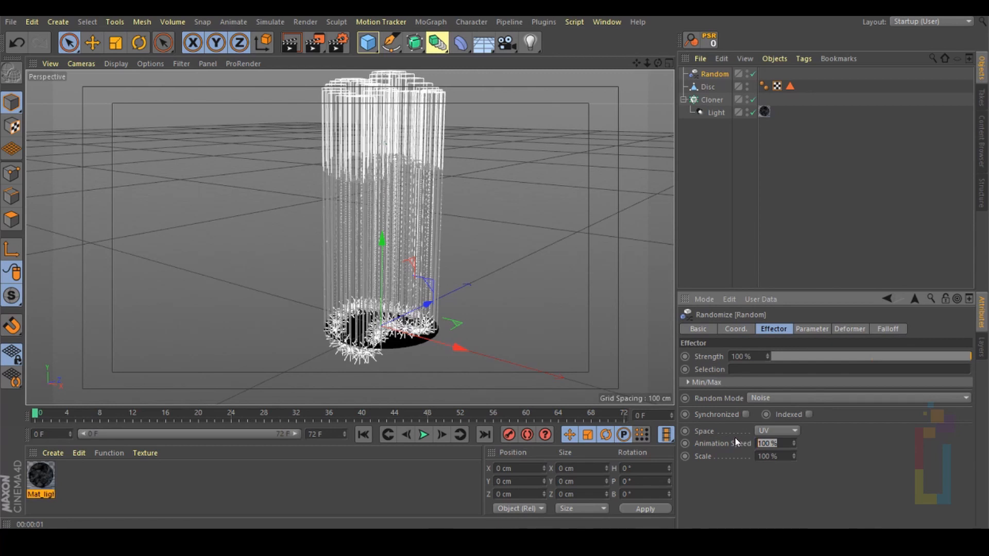
type("25")
key("Tab")
type("20")
key("Return")
Turn off the Random effector's position influence, enable scale and set its Z scale to -1.12.
left_click(813, 327)
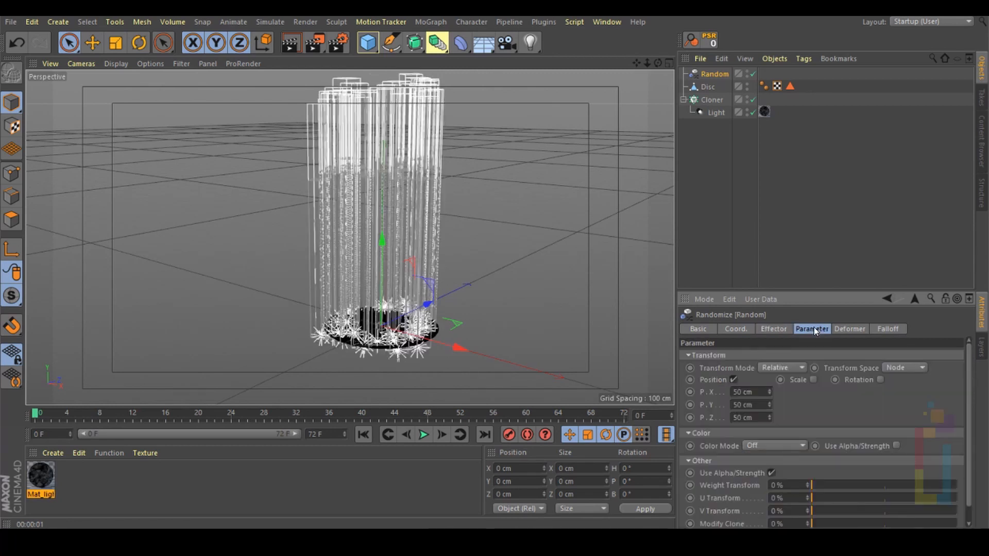
left_click(734, 379)
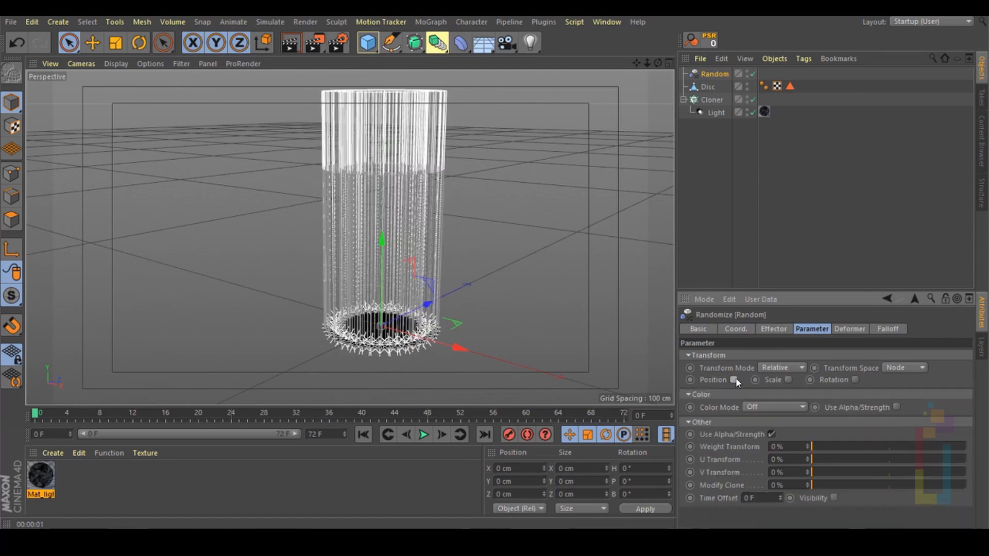
left_click(789, 379)
left_click_drag(855, 419, 855, 454)
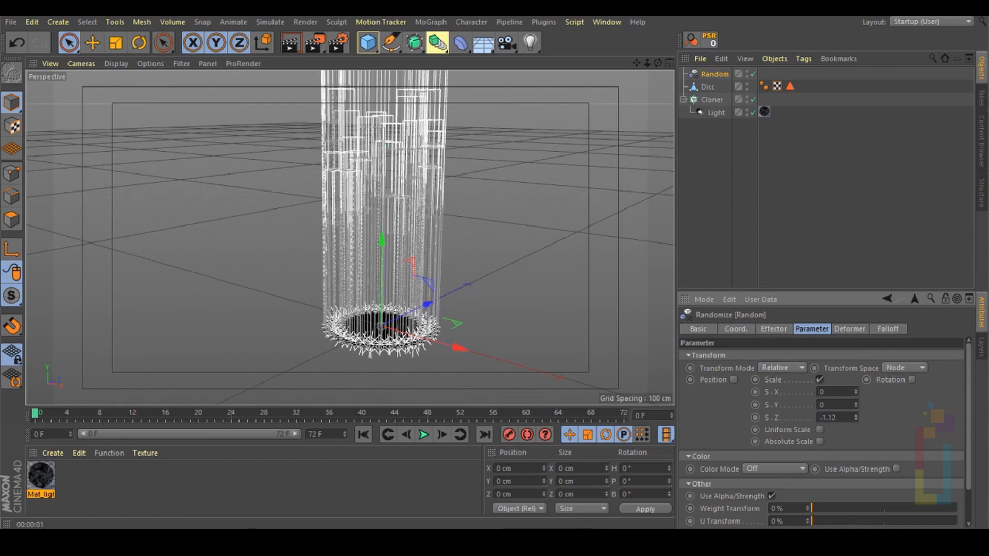
Play back the randomised light animation, stop it, and render a preview of the view.
scroll(411, 234, "down", 2)
middle_click_drag(411, 233, 412, 266, "alt")
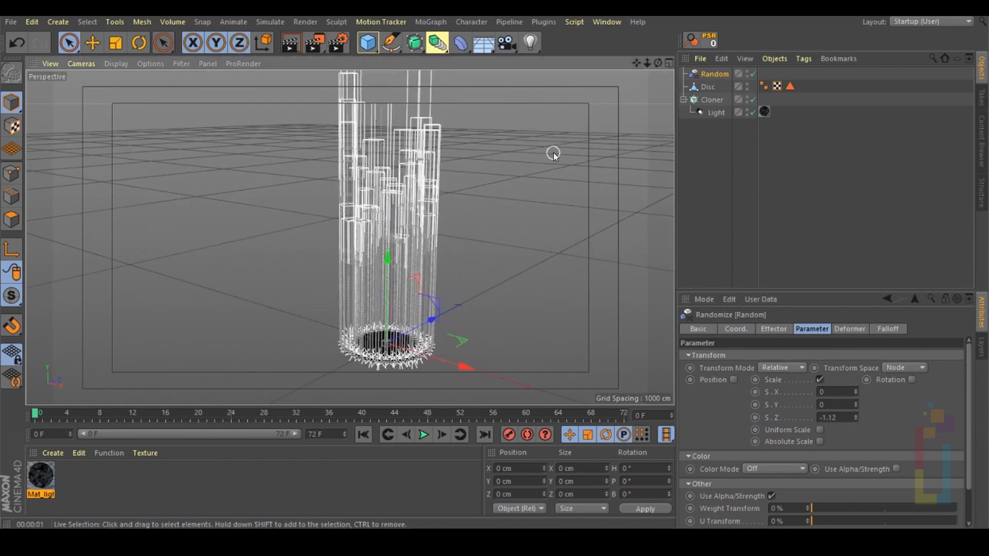
left_click(422, 436)
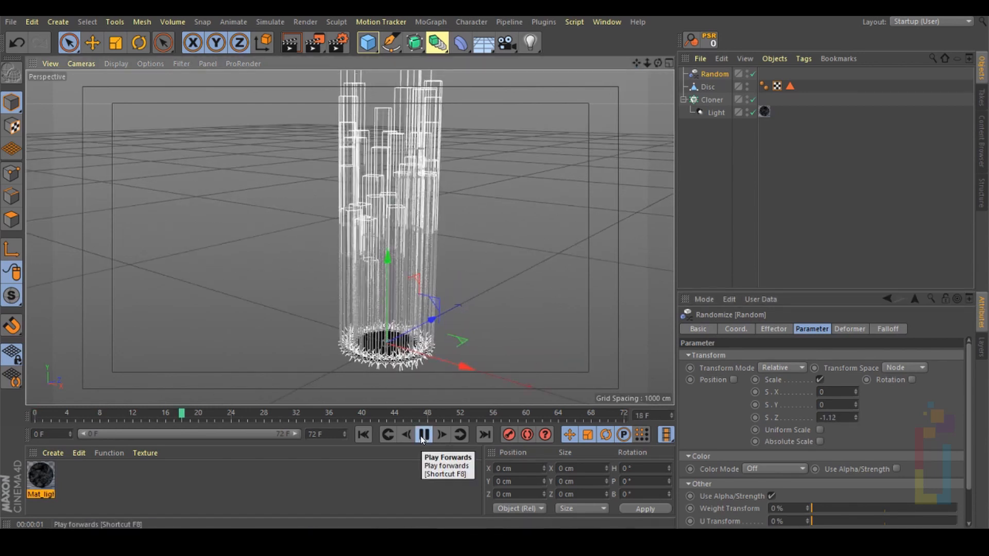
left_click(422, 435)
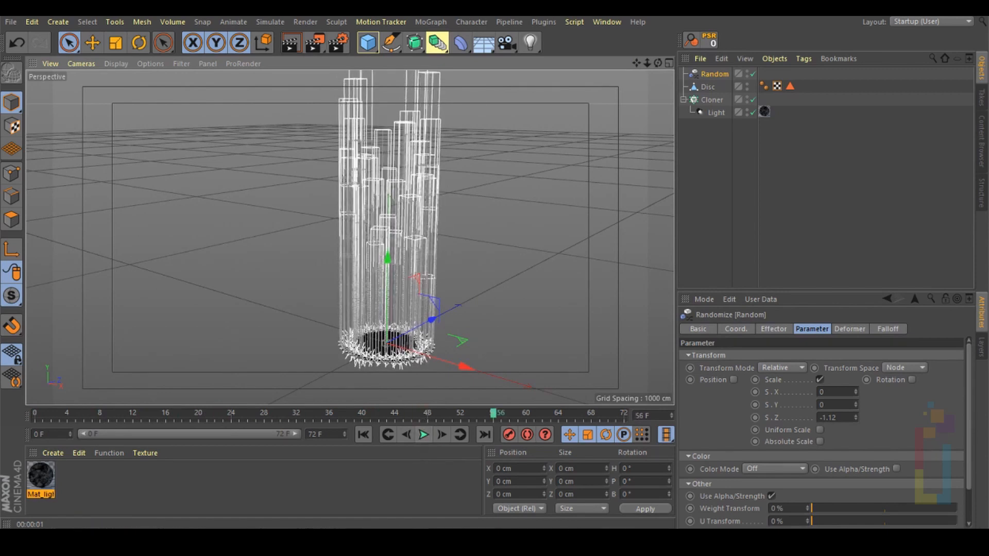
key("ctrl+r")
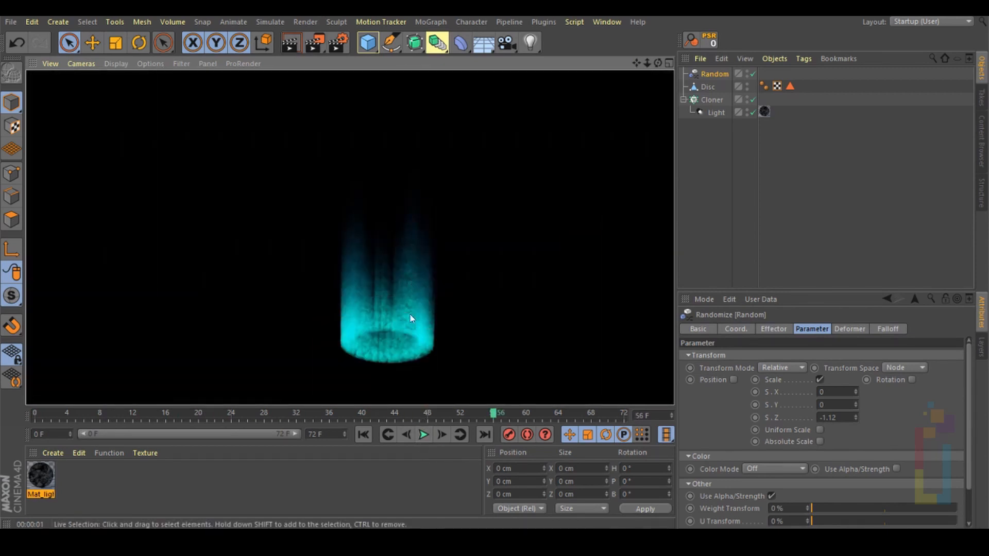
left_click(395, 342)
Add a Helix spline and set both its start radius and end radius to 0 cm.
left_click(386, 42)
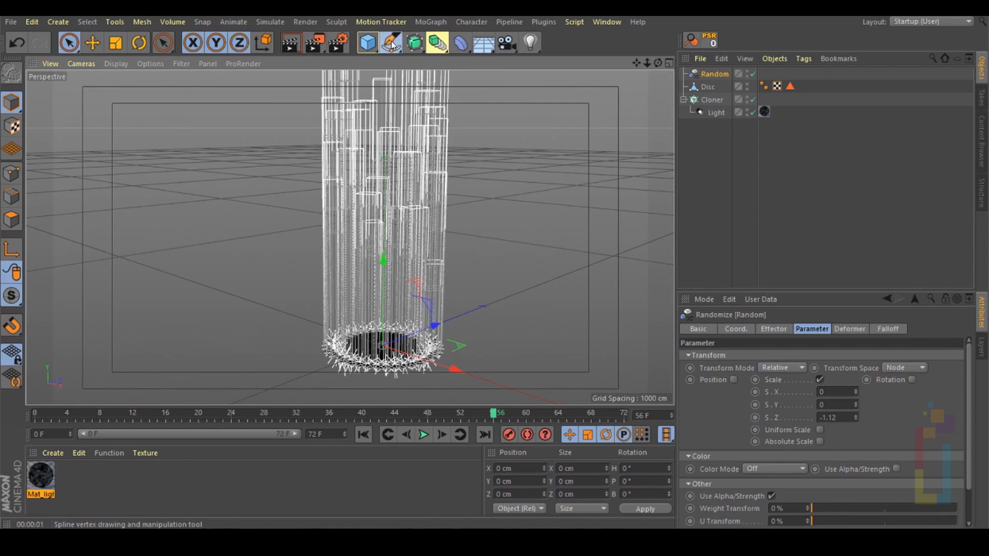
left_click(542, 110)
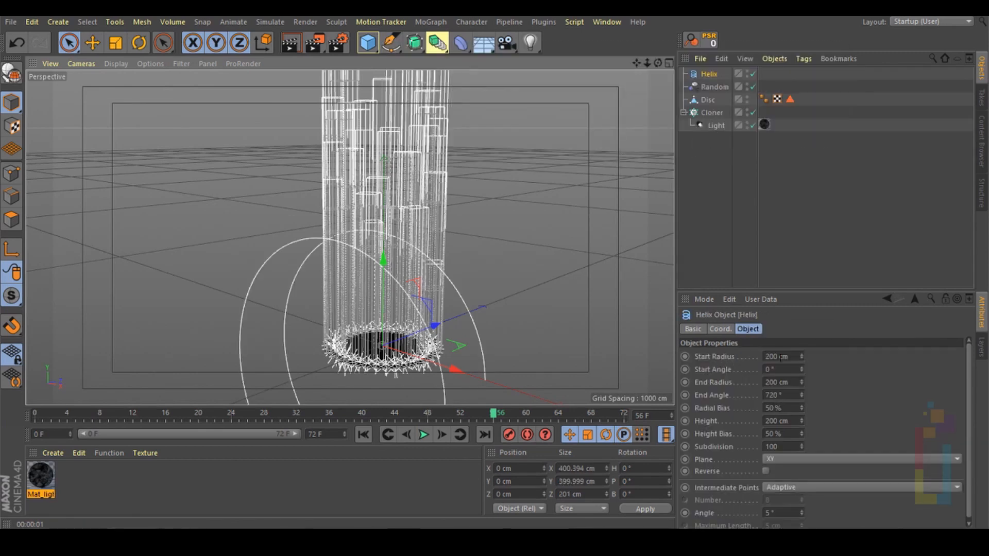
left_click_drag(791, 356, 747, 342)
type("0")
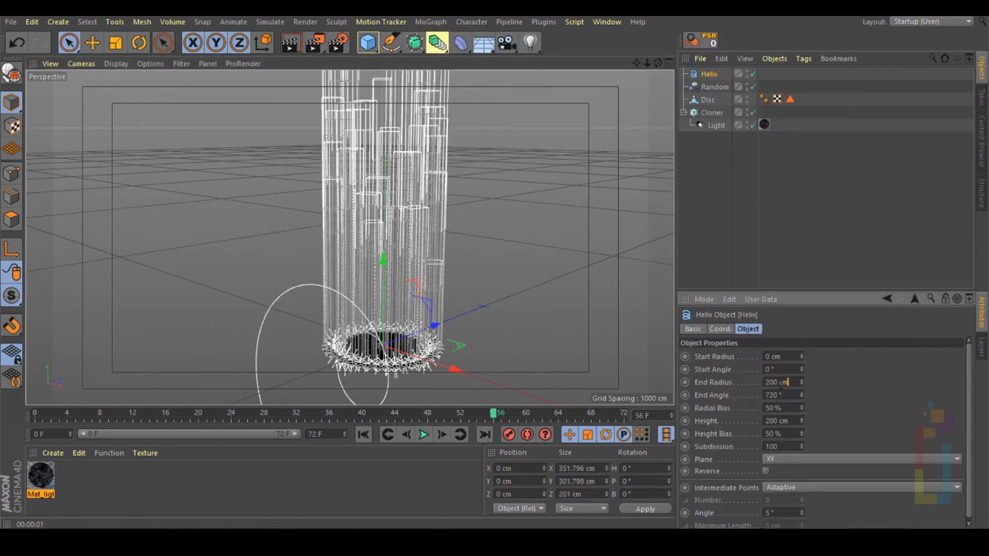
left_click_drag(789, 382, 742, 385)
type("0")
key("Return")
Set the Helix's subdivision to 3 and convert it to an editable spline.
left_click_drag(788, 446, 739, 446)
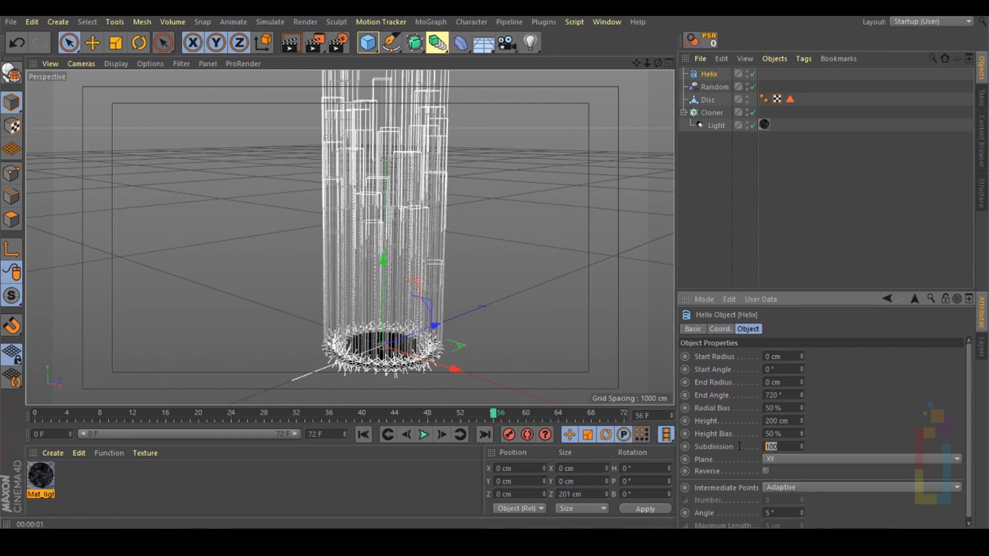
type("3")
key("Return")
left_click(12, 74)
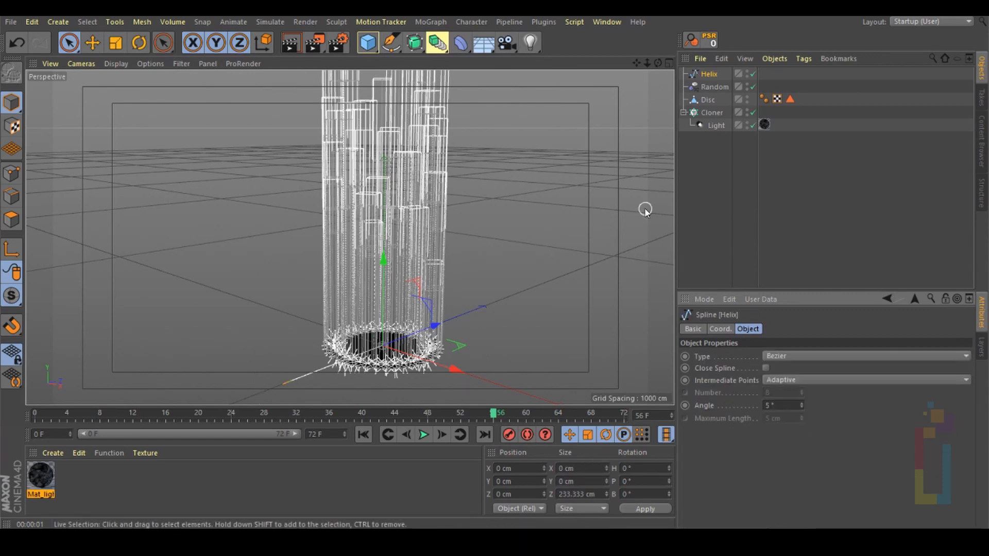
Add a second MoGraph Cloner, make the Helix its child and rename the cloner Cloner Helix.
left_click(431, 22)
left_click(448, 162)
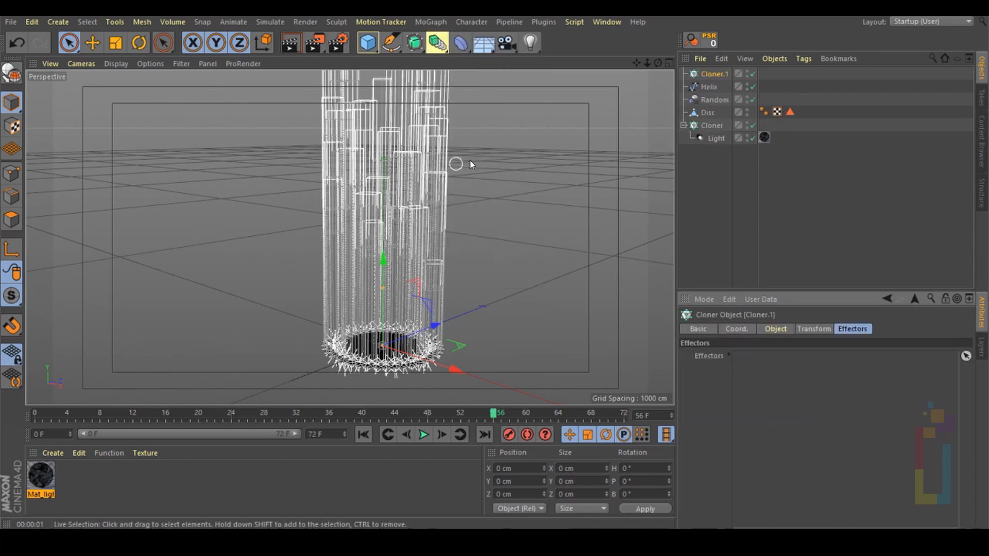
left_click(708, 87)
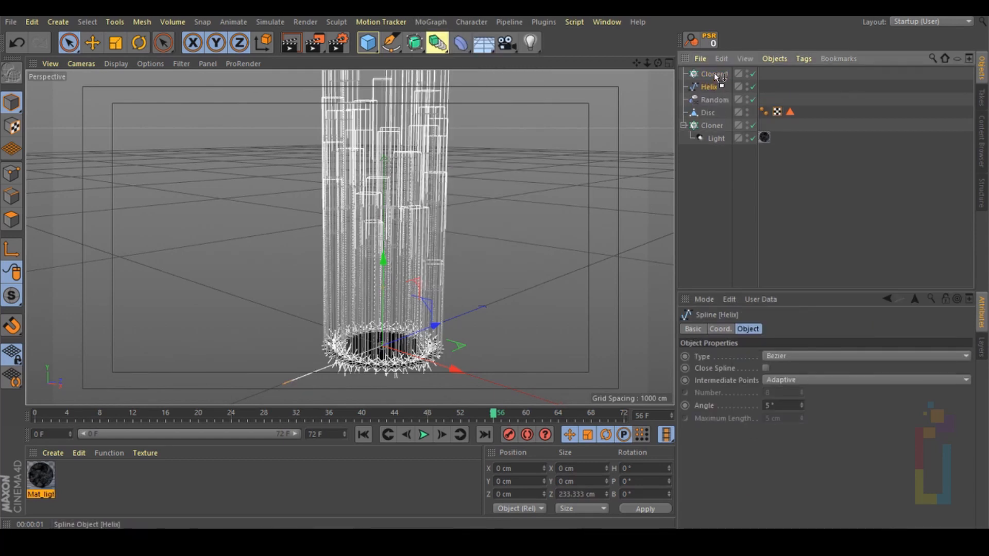
left_click_drag(714, 73, 715, 72)
double_click(715, 72)
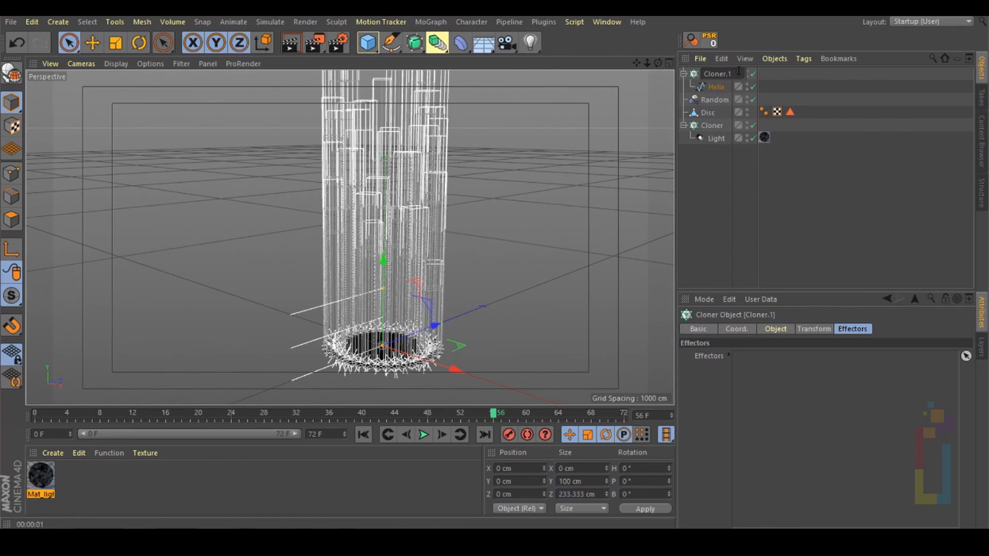
type("Cloner Helix")
key("Return")
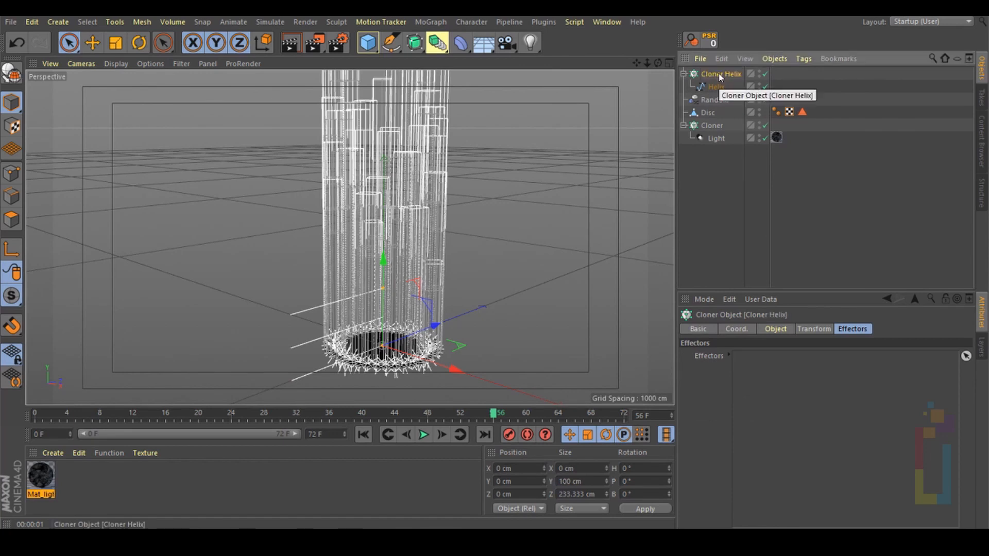
Set the Cloner Helix to Object mode and assign the Disc as its distribution object.
left_click(775, 330)
left_click(745, 357)
left_click(747, 364)
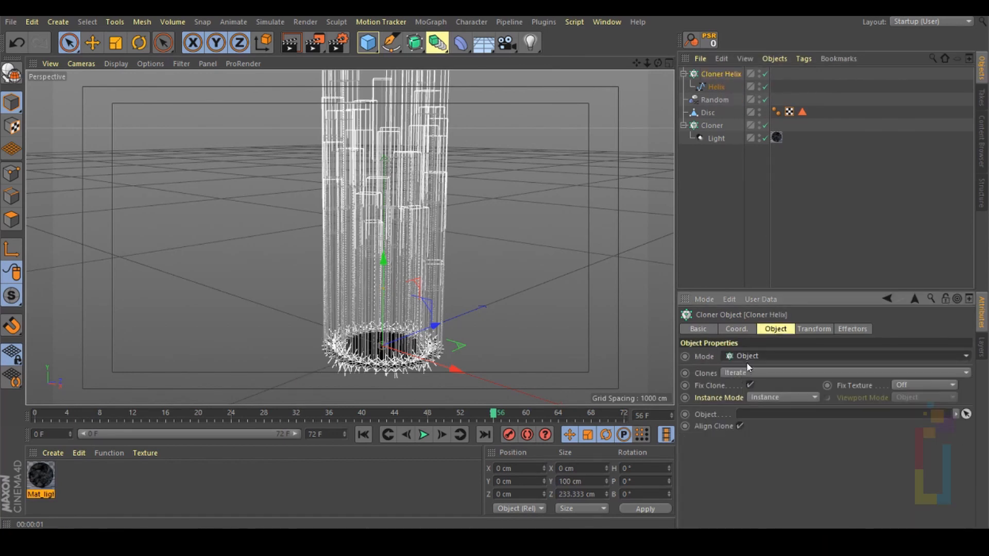
left_click_drag(707, 113, 760, 414)
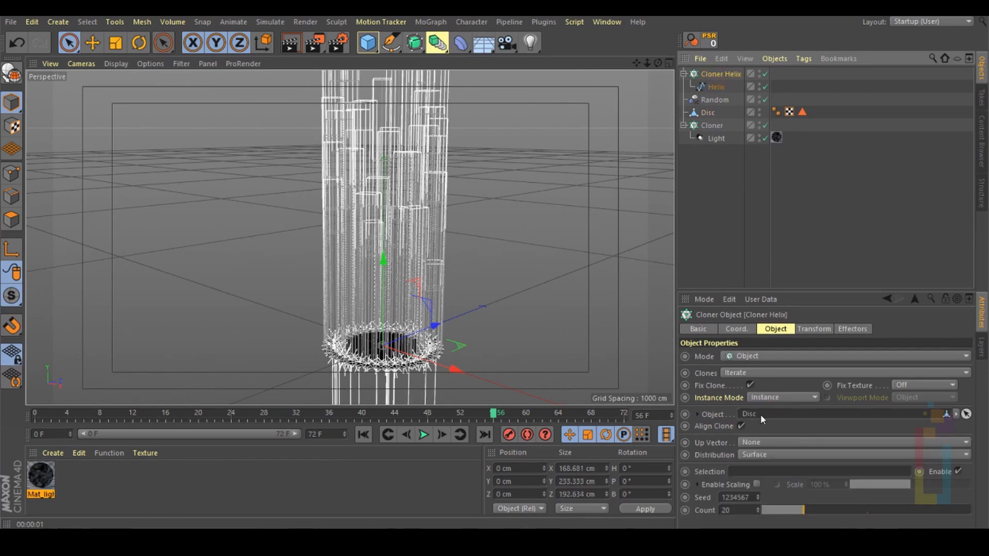
middle_click_drag(362, 263, 346, 233, "alt")
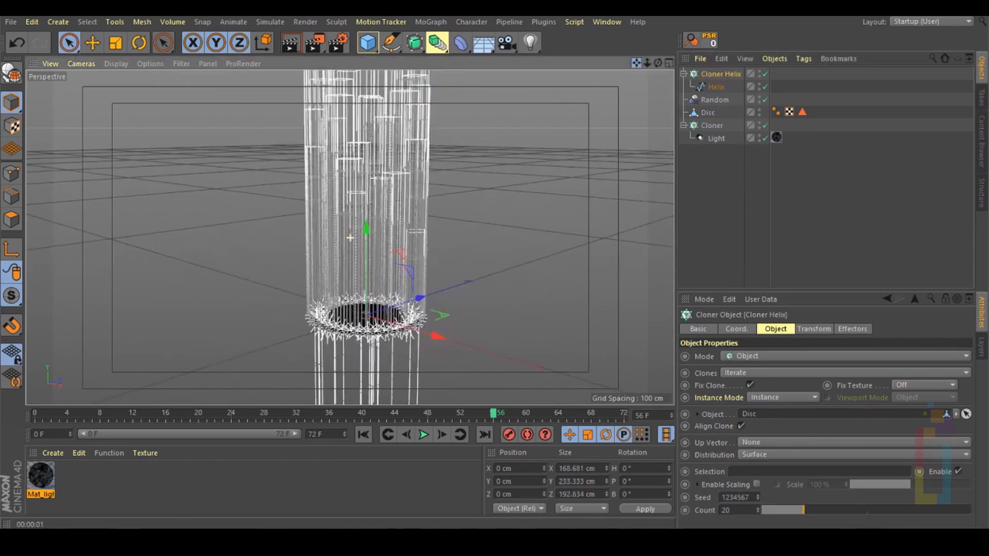
Set the Cloner Helix's clone transform pitch rotation (R.P) to 180° so the lines point upward.
left_click(817, 329)
left_click_drag(891, 387, 850, 387)
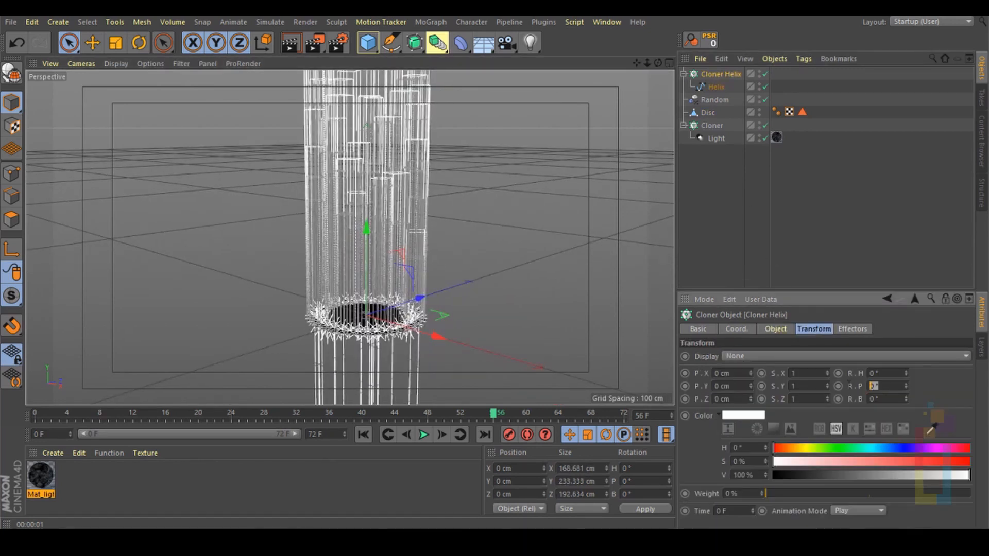
type("1")
Duplicate the Random effector above Cloner Helix and rename the copy Random Lines.
left_click(715, 100)
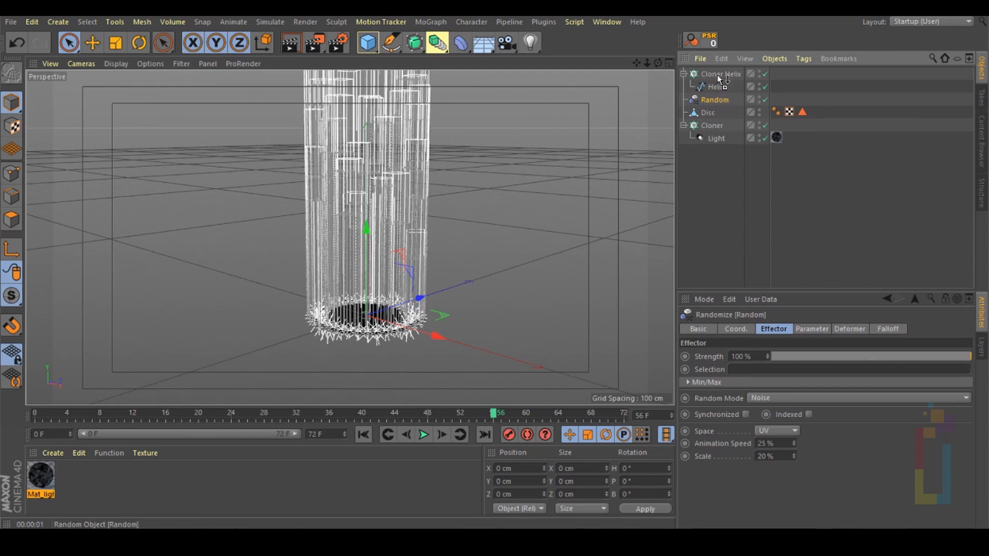
left_click_drag(716, 101, 715, 69)
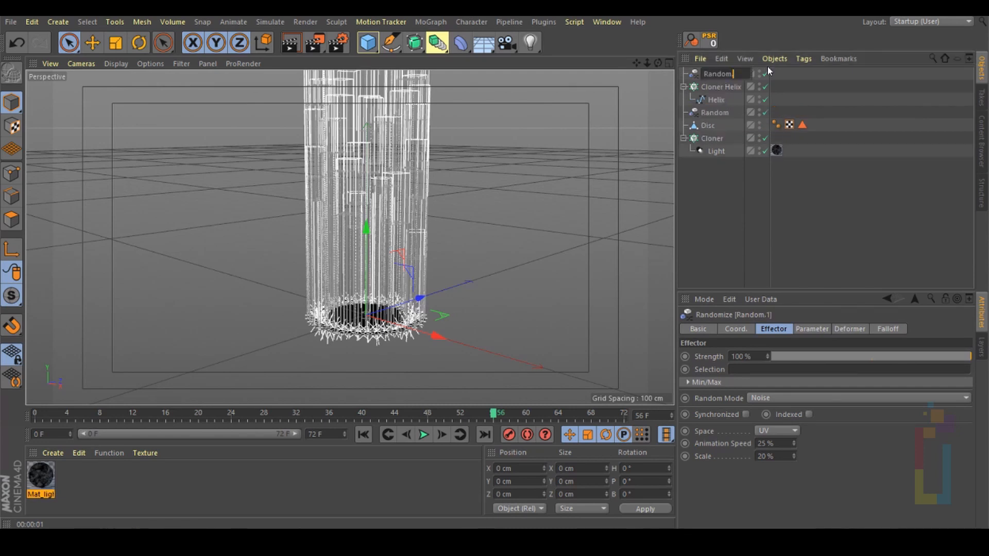
type("Lines")
key("Return")
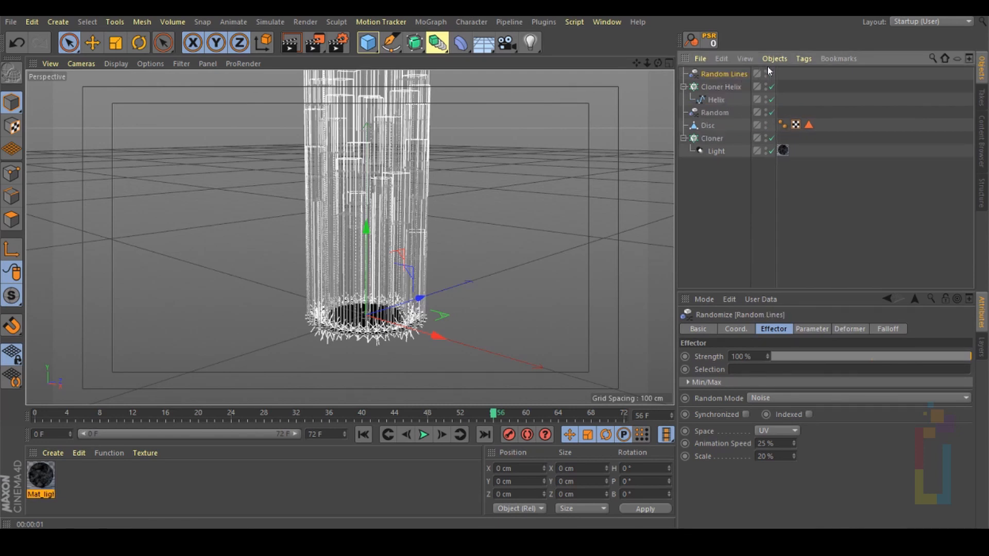
Assign the Random Lines effector to the Cloner Helix's effectors list.
left_click(721, 85)
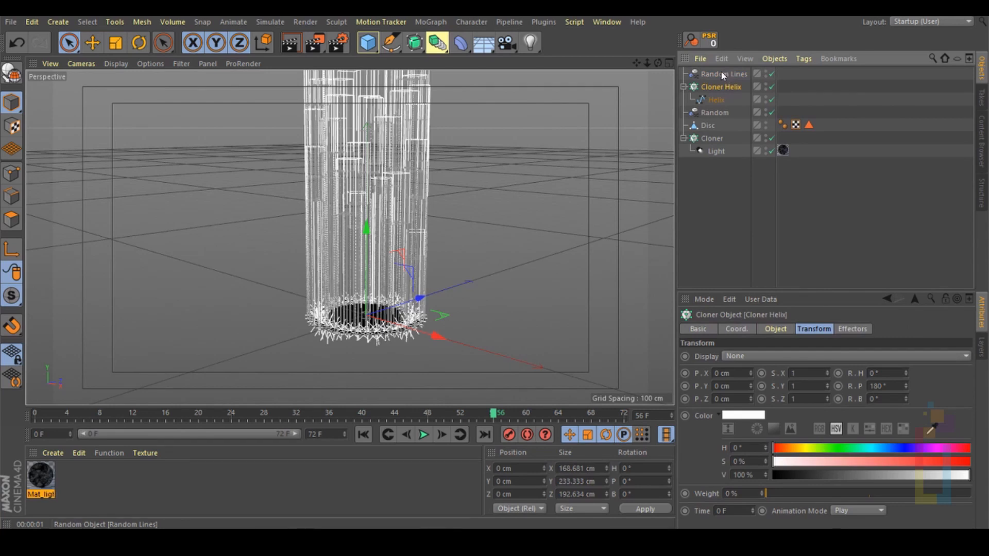
left_click_drag(721, 71, 882, 325)
left_click_drag(859, 332, 830, 382)
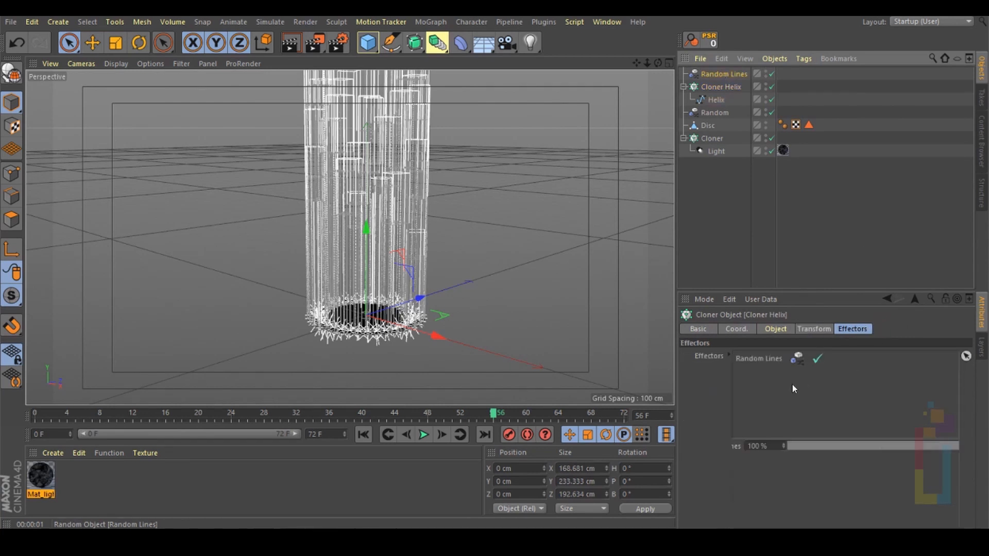
Disable the light Cloner and set the Cloner Helix's clone count to 200.
left_click(716, 88)
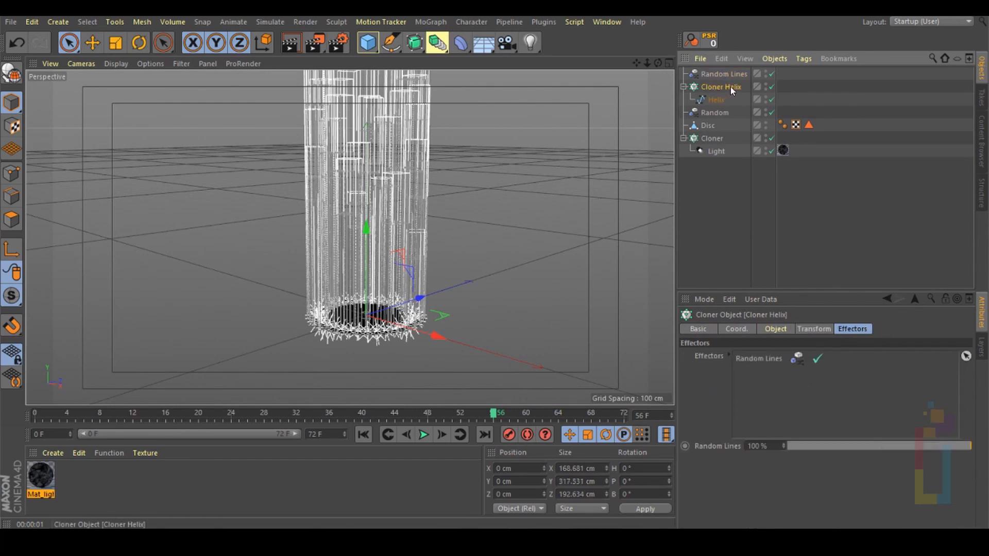
left_click(771, 138)
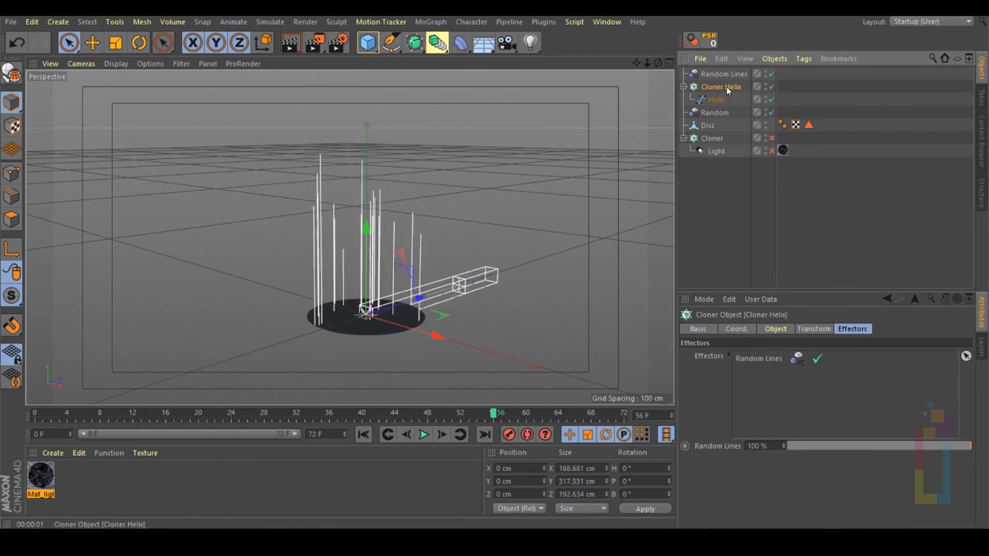
left_click(777, 329)
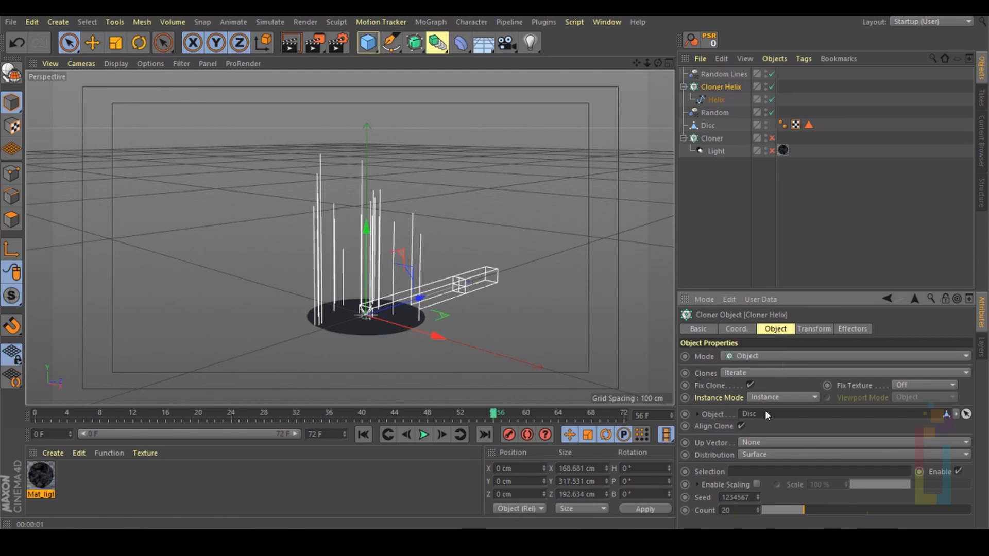
left_click(880, 414)
type("200")
key("Return")
Add a Spherical Field to the Random Lines effector's falloff and set its Z scale to -1.39.
left_click(722, 74)
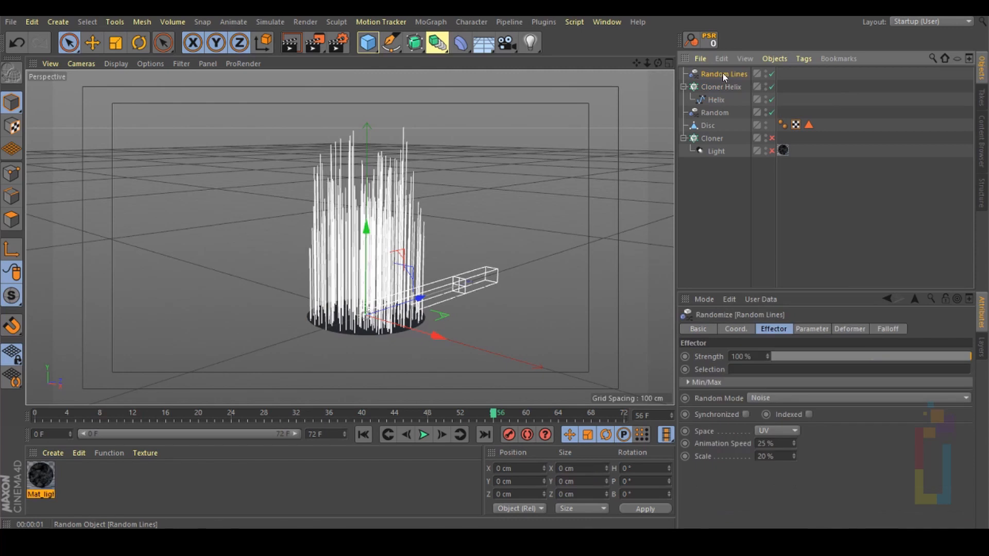
left_click(889, 329)
left_click(704, 452)
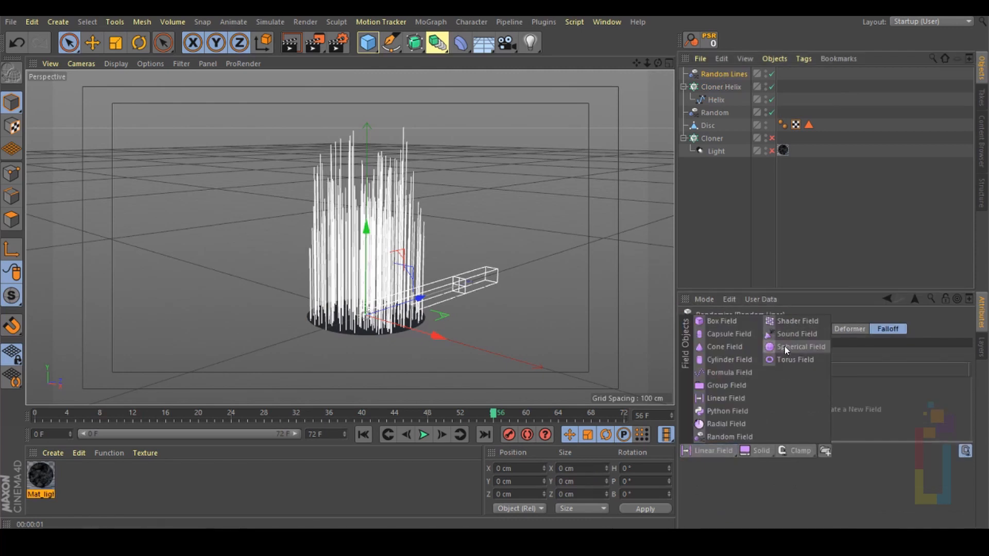
left_click(784, 346)
left_click(812, 329)
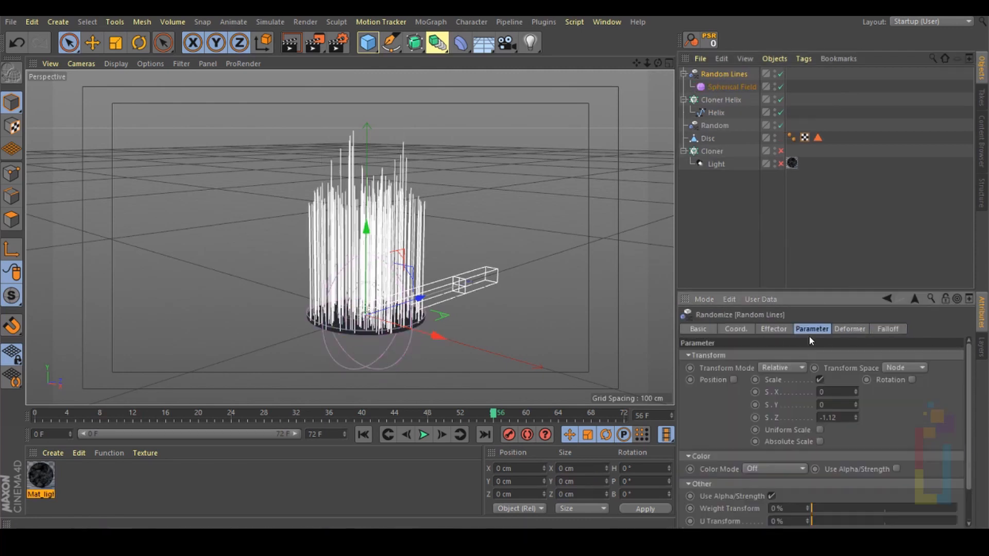
mouse_move(854, 415)
left_mouse_down()
mouse_move(854, 403)
mouse_move(855, 426)
left_mouse_up()
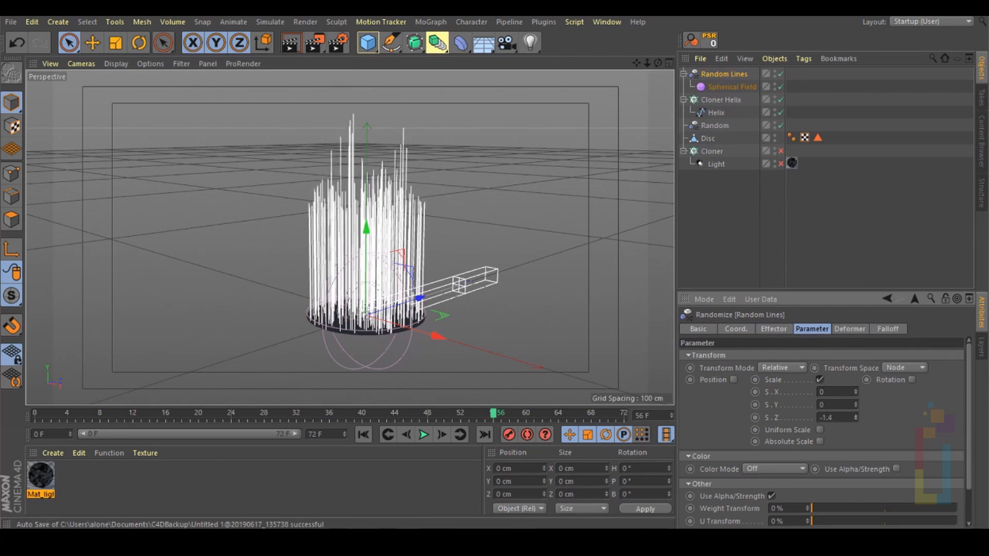
Add the Sketch and Toon render effect and enable only Splines among its line types.
left_click(338, 43)
left_click(369, 257)
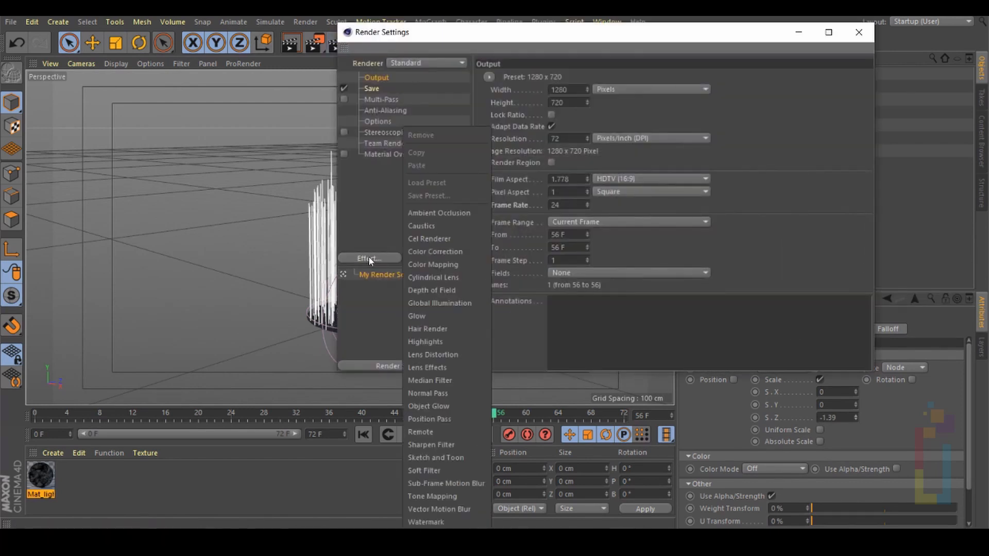
left_click(439, 458)
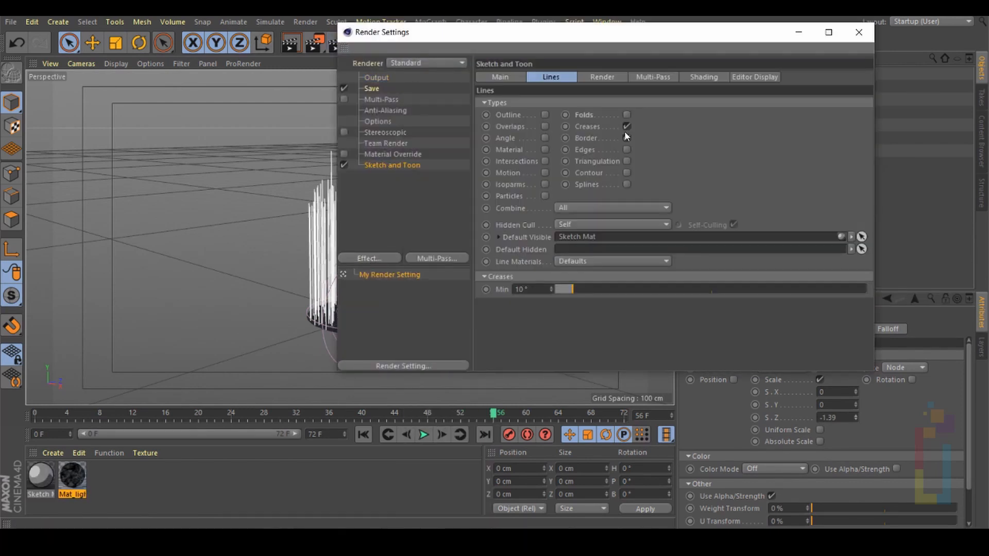
left_click(627, 185)
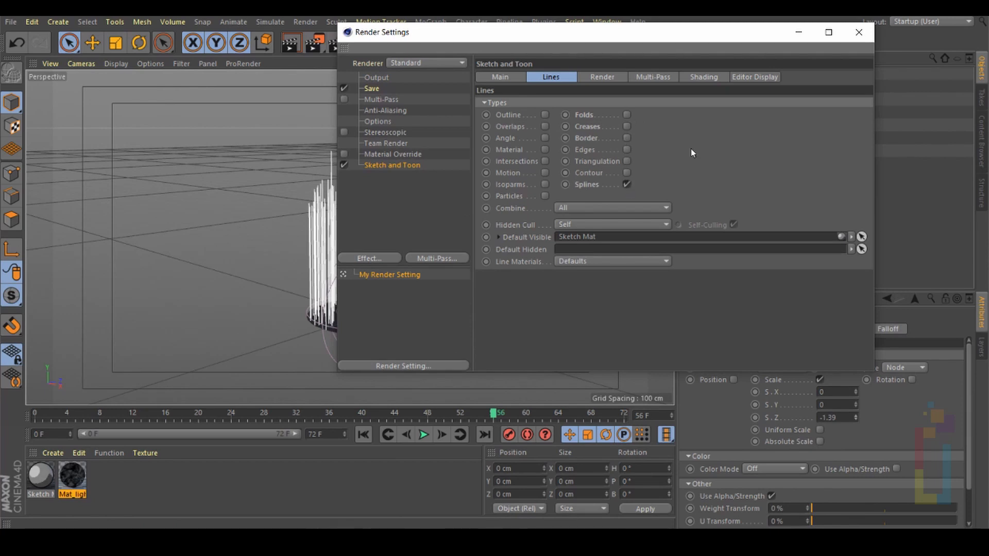
Set the Sketch and Toon shading's Background and Object options to Off and close the render settings.
left_click(713, 77)
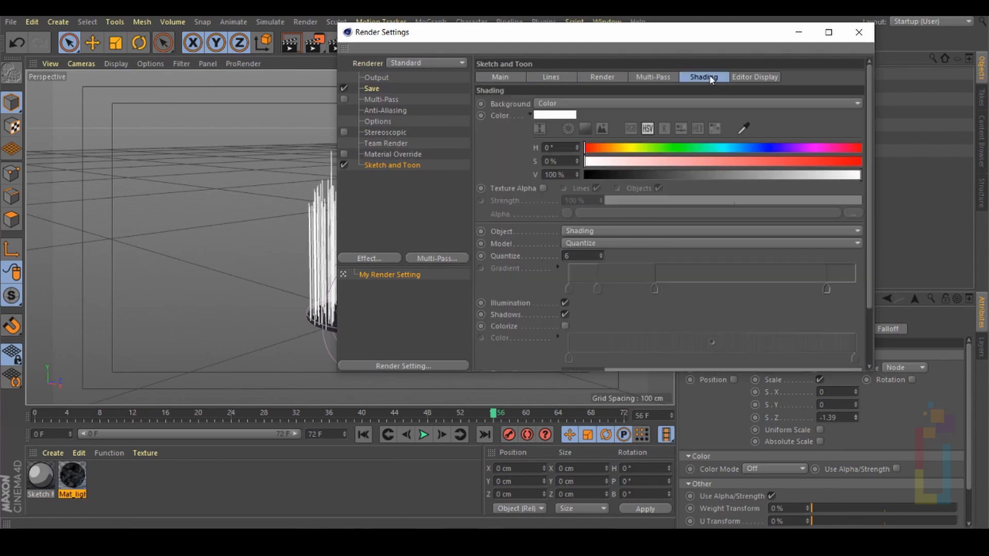
left_click(555, 104)
left_click(544, 116)
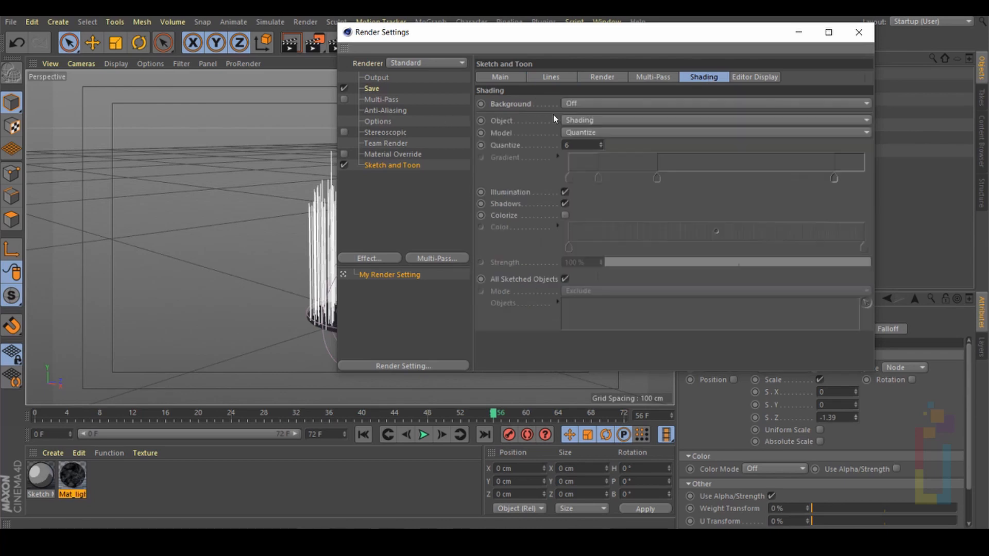
left_click(573, 122)
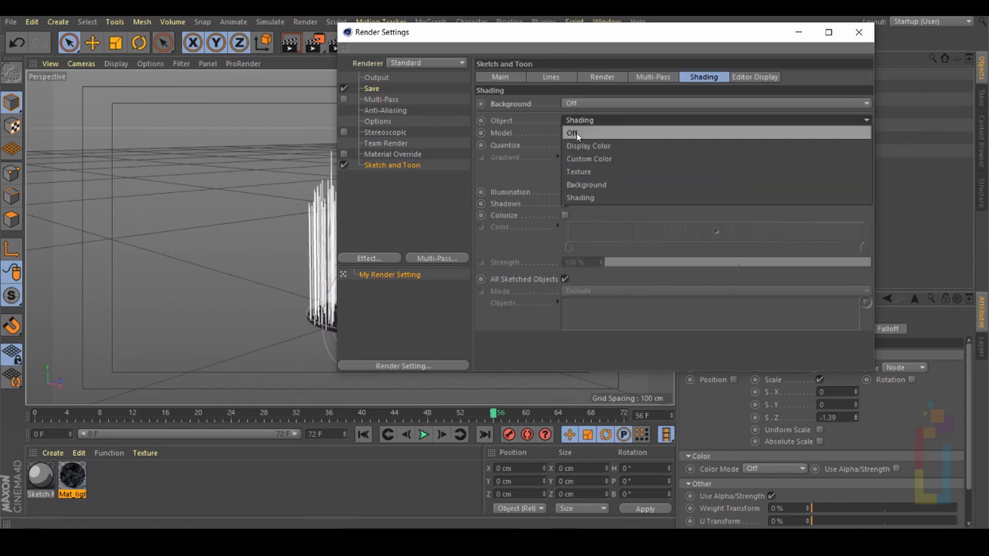
left_click(572, 133)
left_click(859, 32)
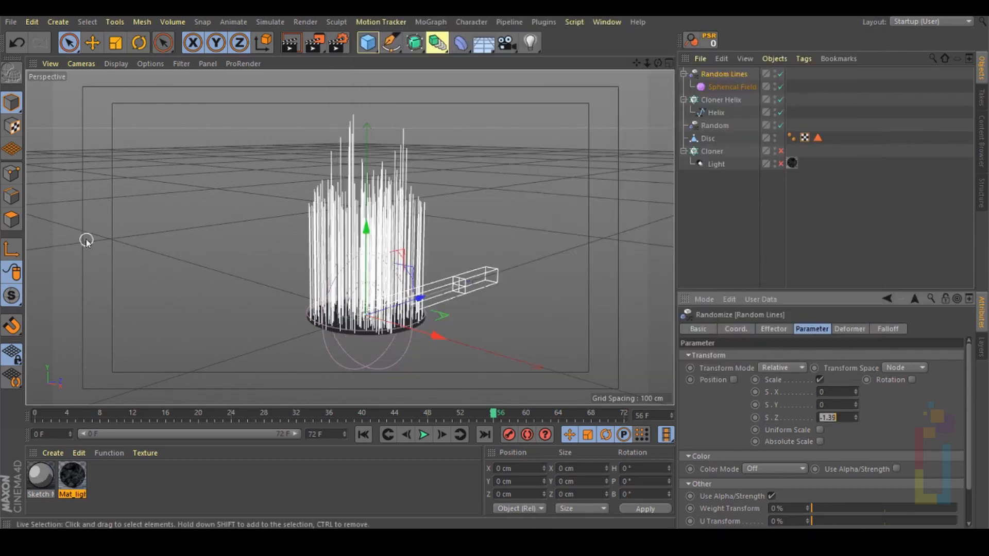
Enable the Along Stroke modifier for both thickness and opacity of the Sketch Mat material.
double_click(39, 476)
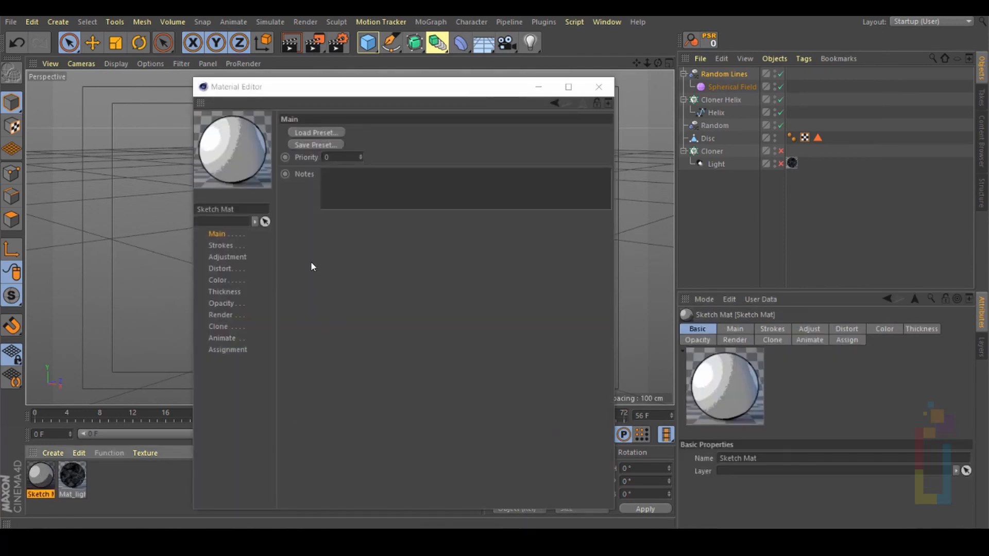
left_click(225, 291)
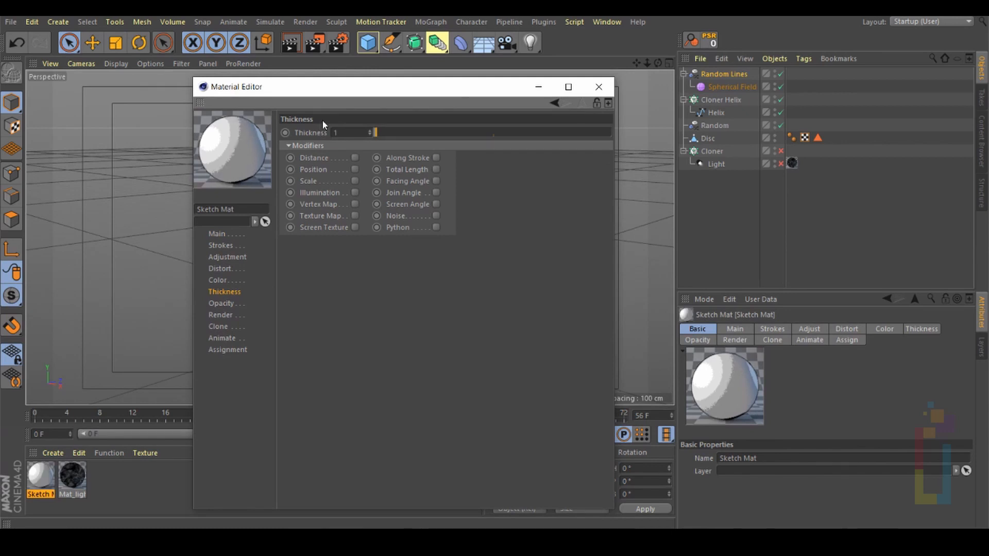
left_click(436, 157)
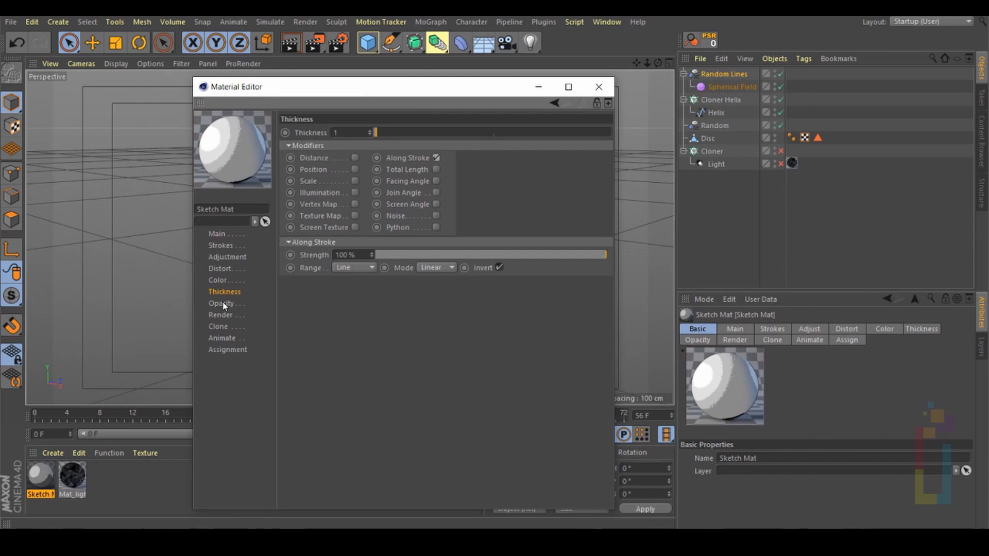
left_click(223, 305)
left_click(437, 169)
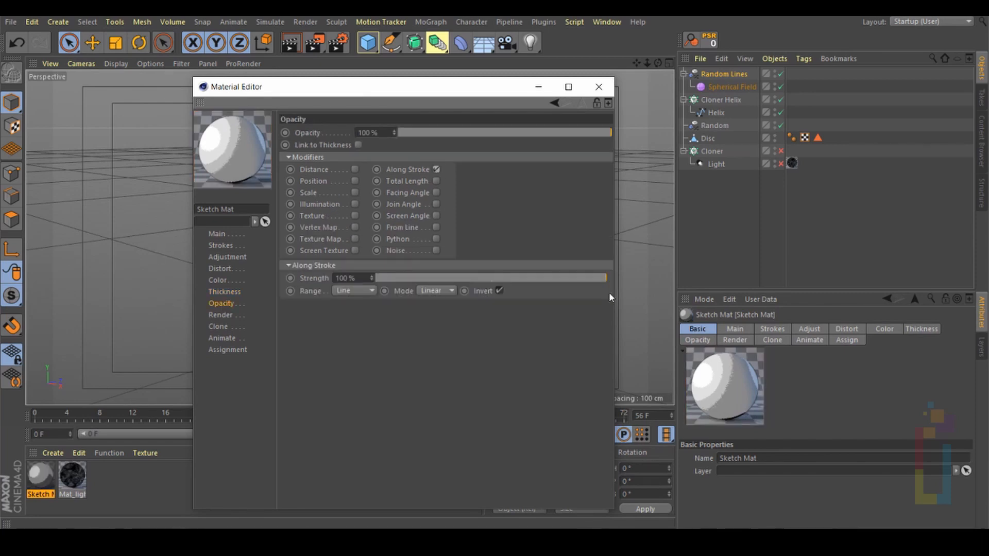
left_click_drag(602, 278, 592, 278)
left_click(599, 86)
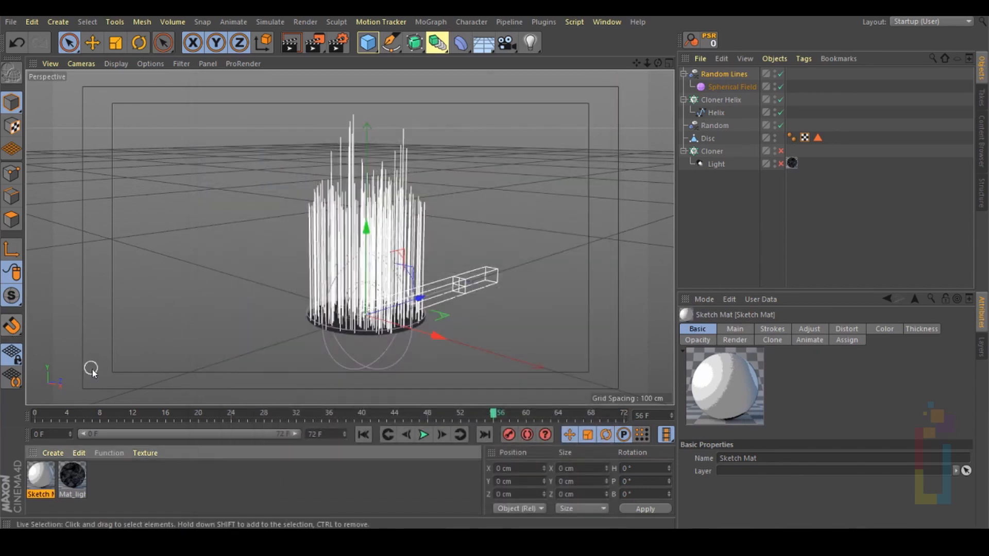
Create a new material and name it Mat Base.
double_click(103, 478)
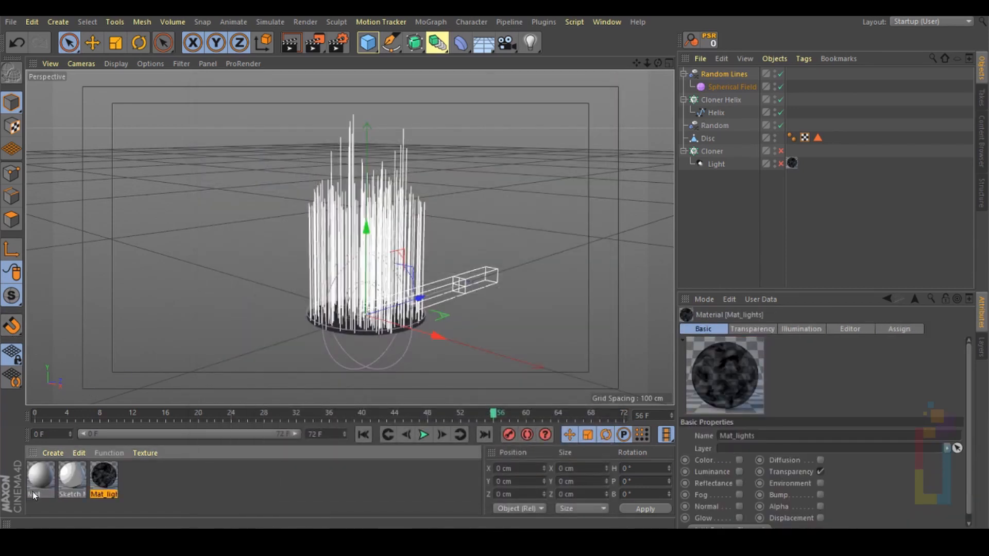
left_click(40, 478)
double_click(40, 478)
left_click(228, 197)
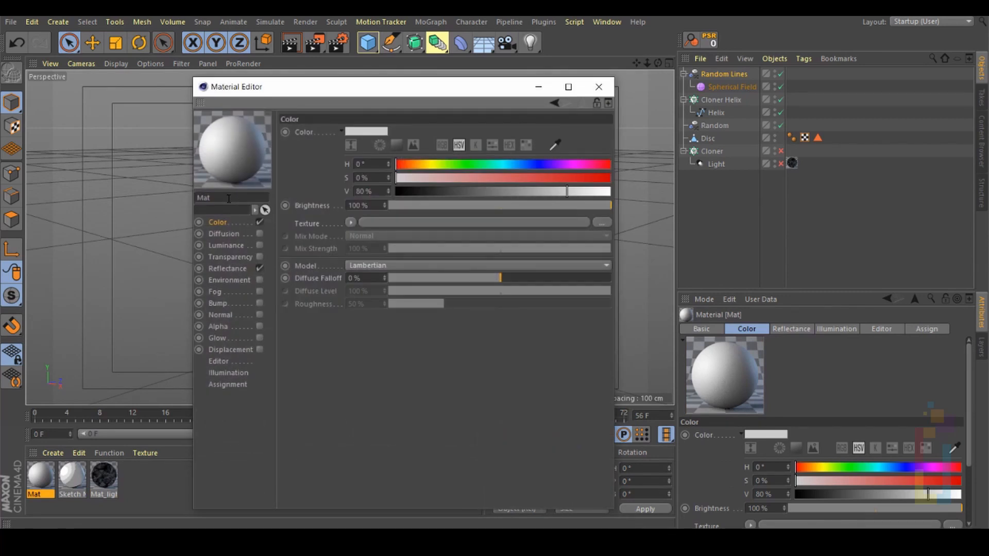
type("Base")
key("Return")
Turn off Mat Base's Color and Reflectance channels and enable its Luminance channel.
left_click(260, 222)
left_click(260, 268)
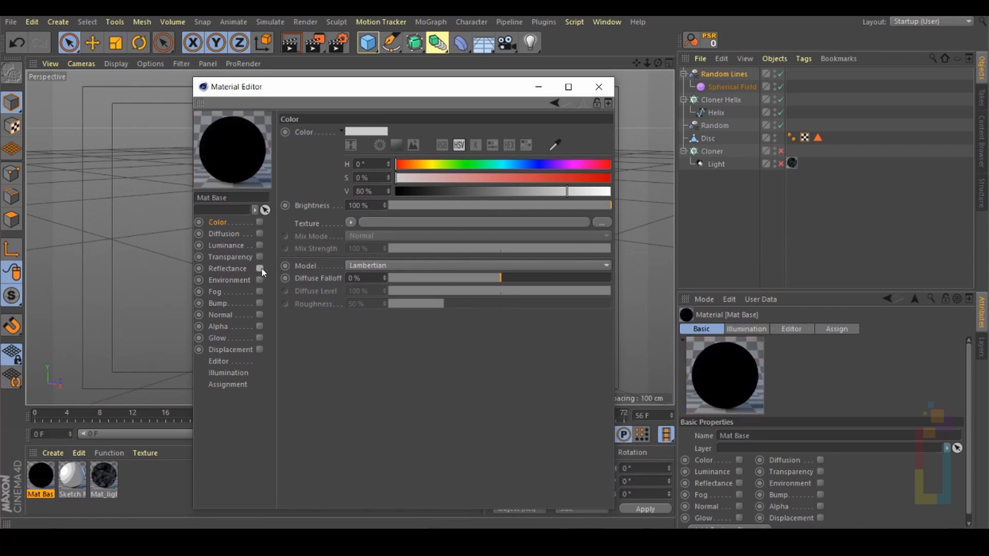
left_click(260, 245)
left_click(221, 245)
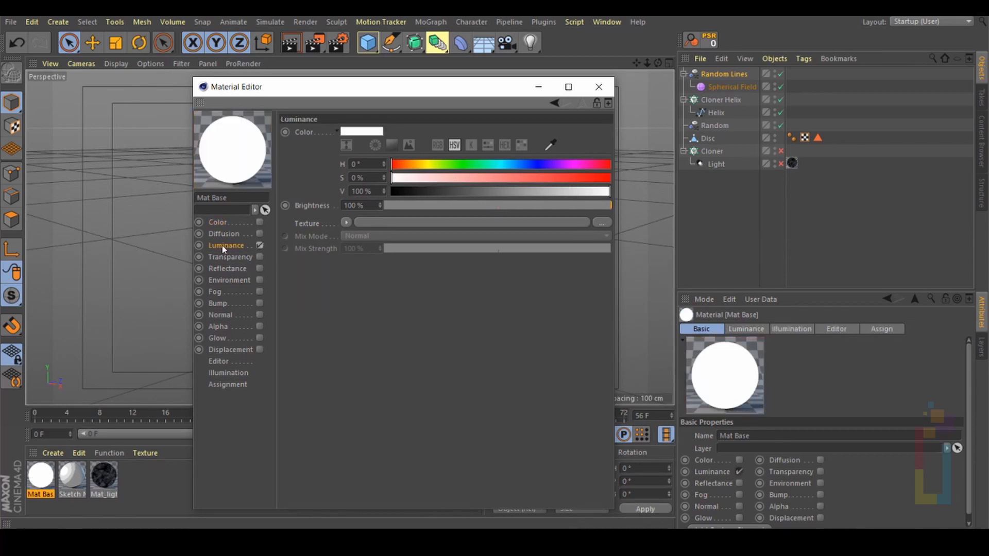
Load a Gradient shader as Mat Base's luminance texture and open its shader properties.
left_click(346, 222)
left_click(372, 357)
left_click(376, 249)
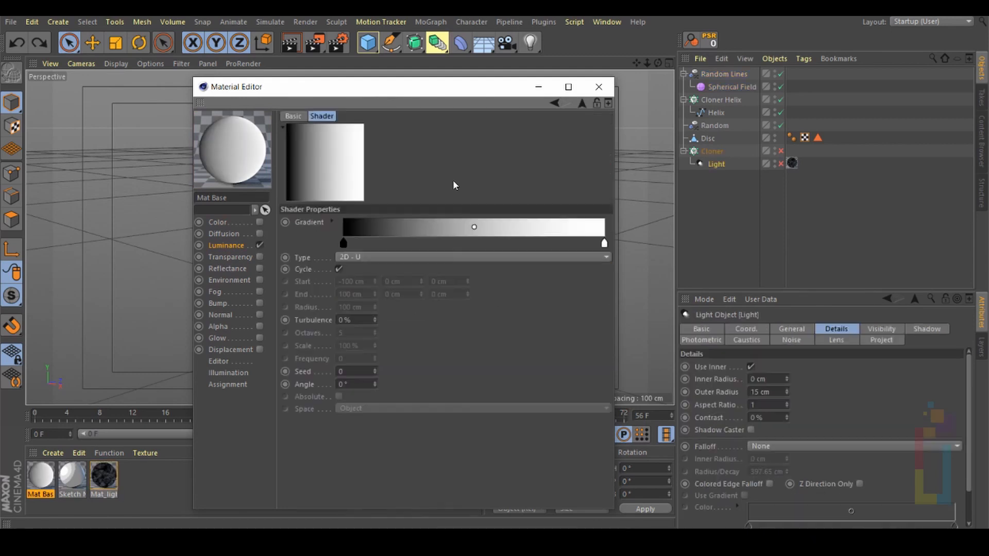
Copy the Light's visibility color gradient and paste it into the gradient of Mat Base's luminance shader.
left_click(716, 163)
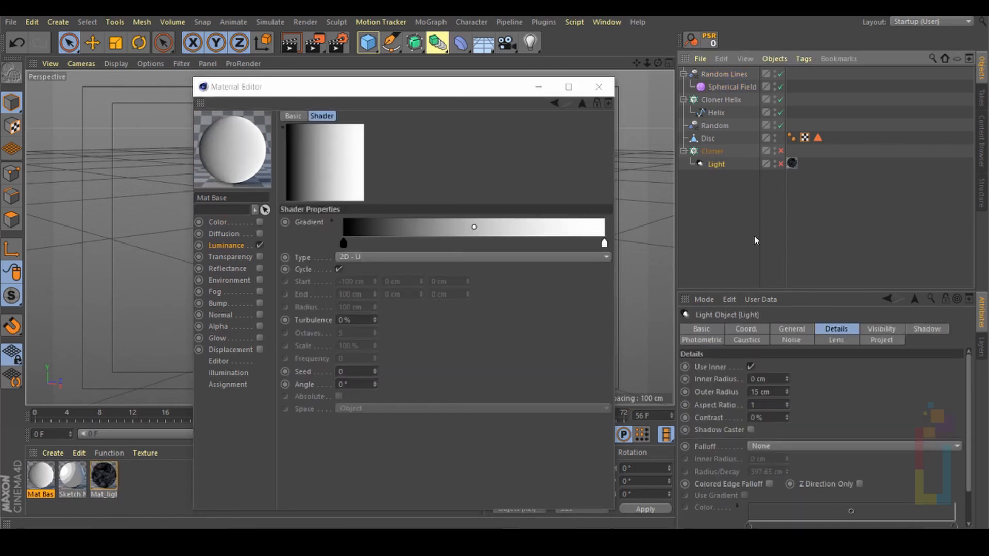
left_click(882, 330)
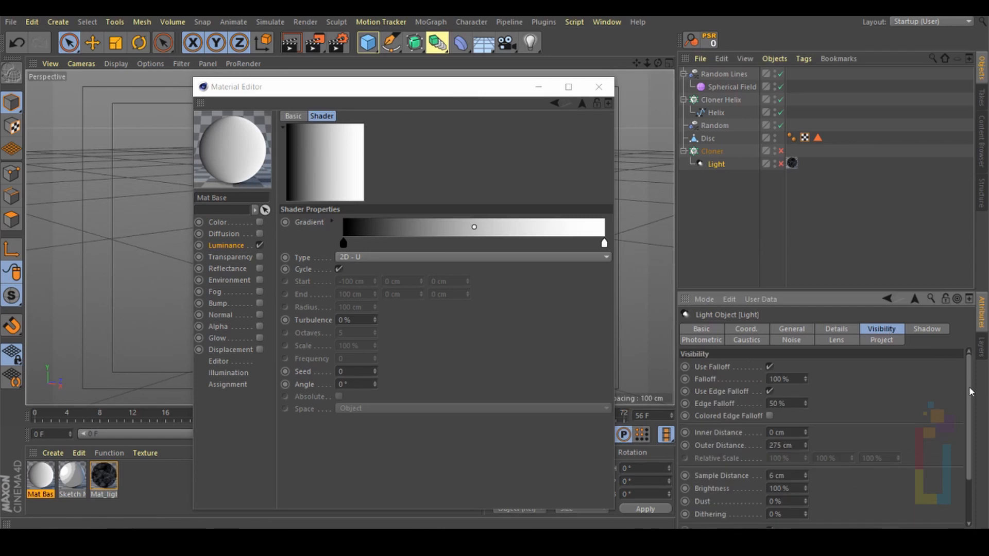
scroll(968, 386, "down", 2)
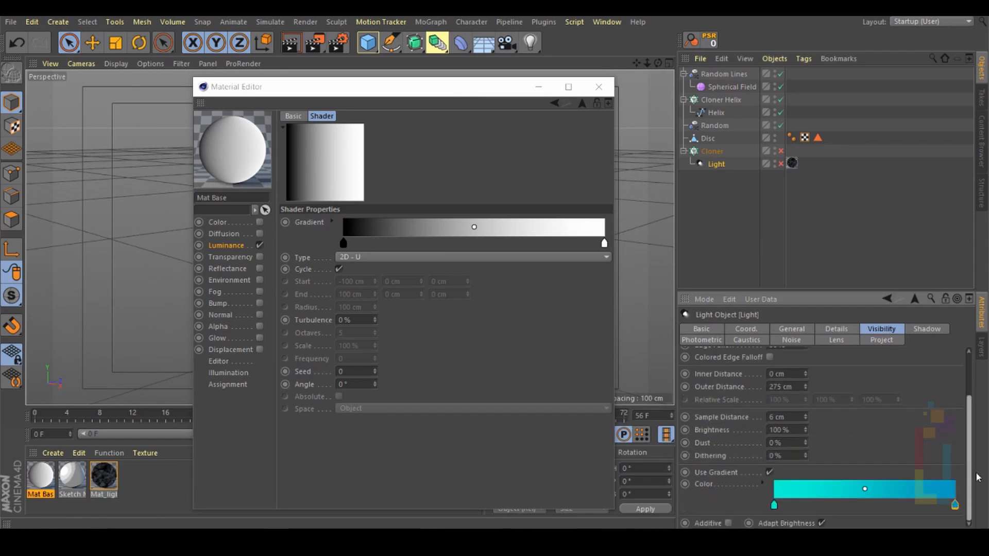
right_click(704, 483)
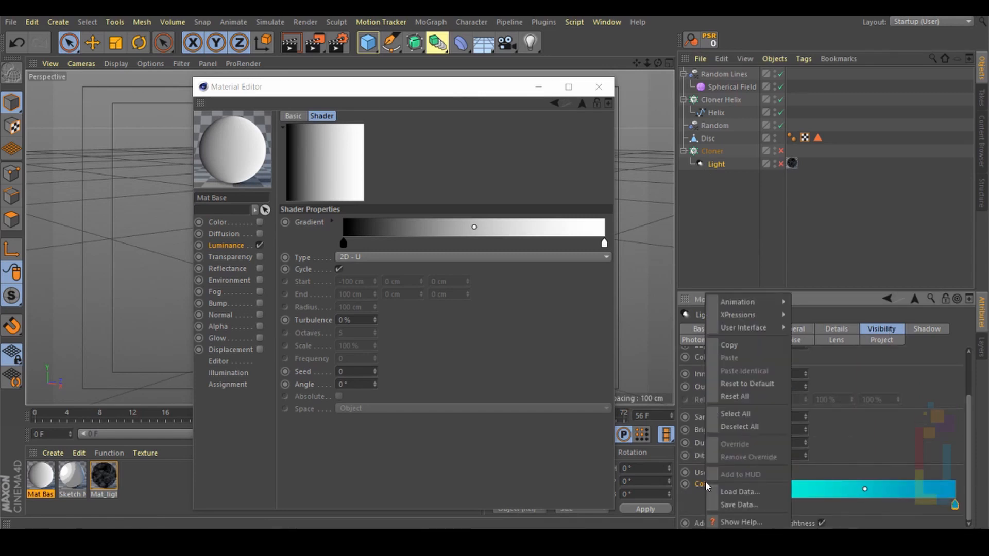
left_click(751, 349)
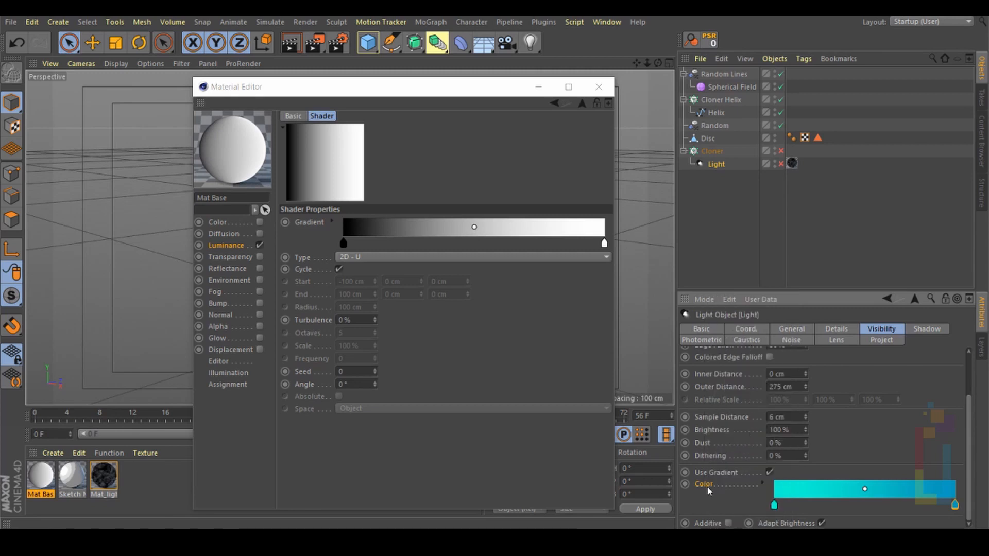
right_click(309, 222)
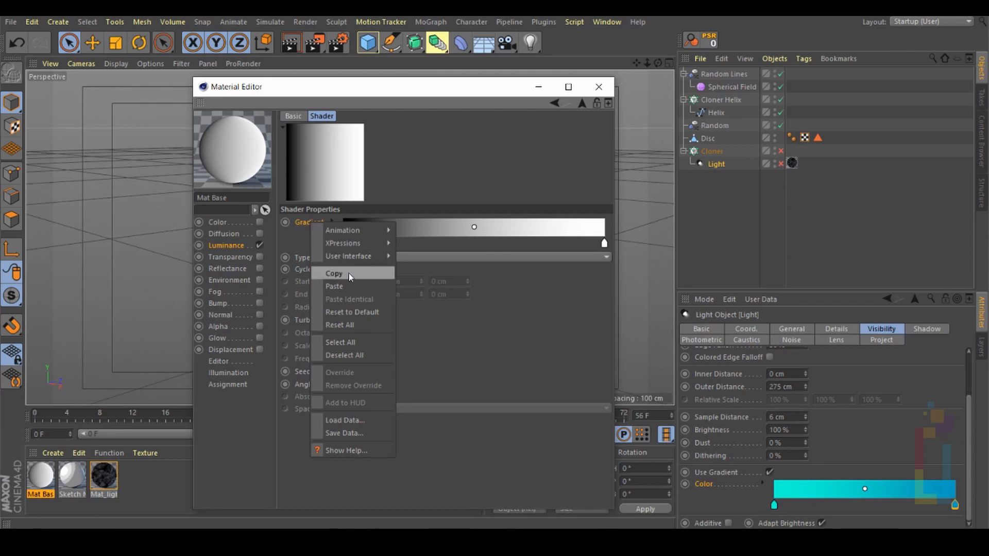
left_click(340, 286)
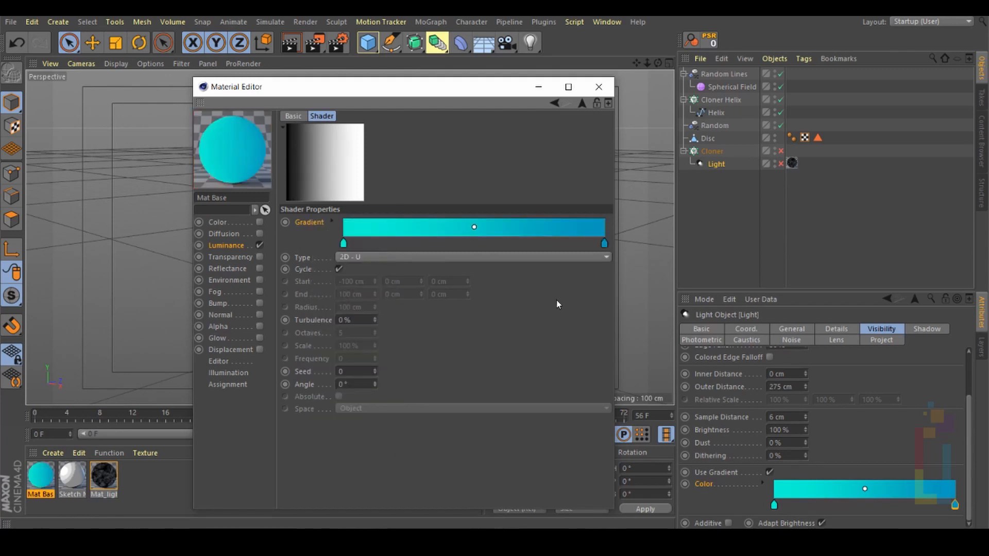
Set Mat Base's gradient type to 2D - Circular and close the material editor.
left_click(404, 257)
left_click(394, 319)
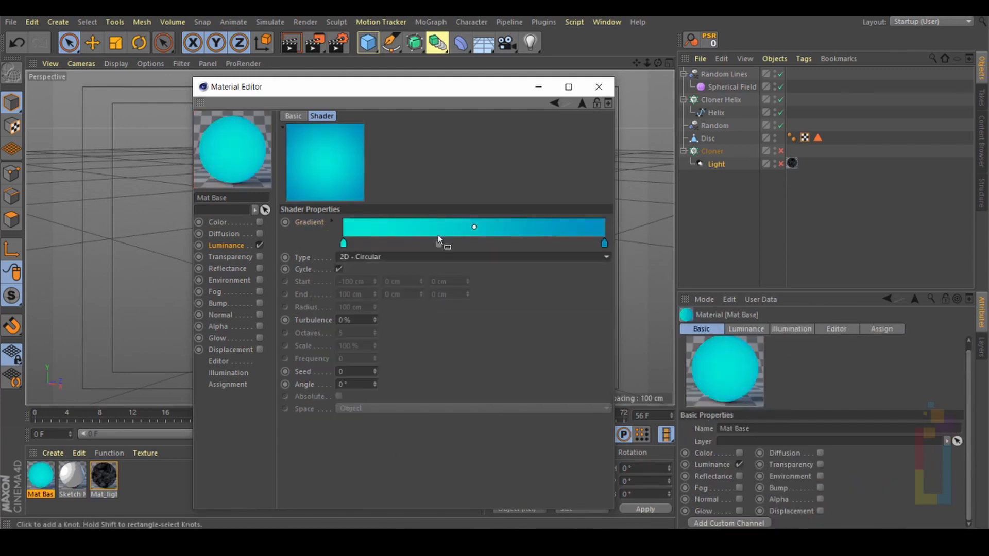
left_click(598, 87)
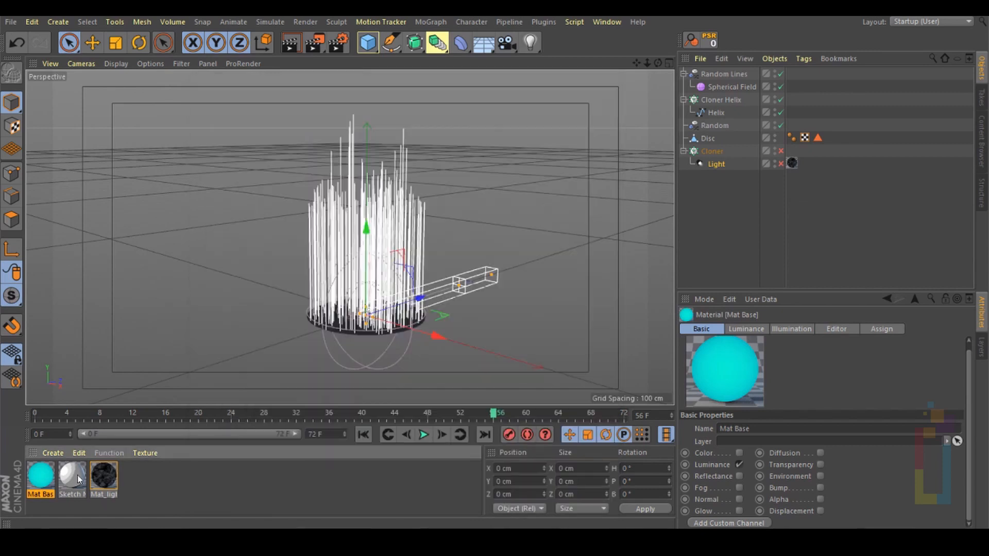
Set the Sketch Mat material's color by sampling the turquoise of the Mat Base preview, then close its editor.
double_click(78, 479)
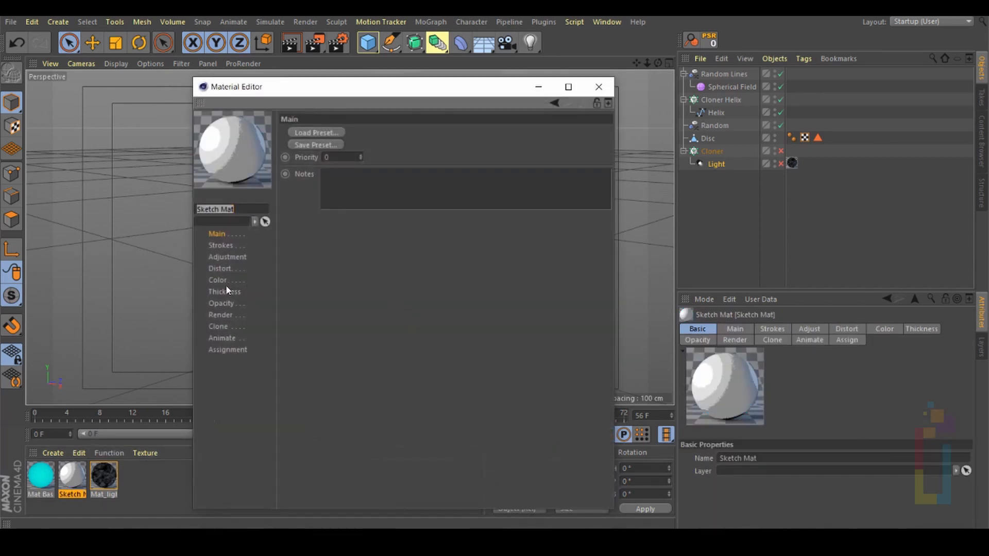
left_click(218, 281)
left_click(541, 146)
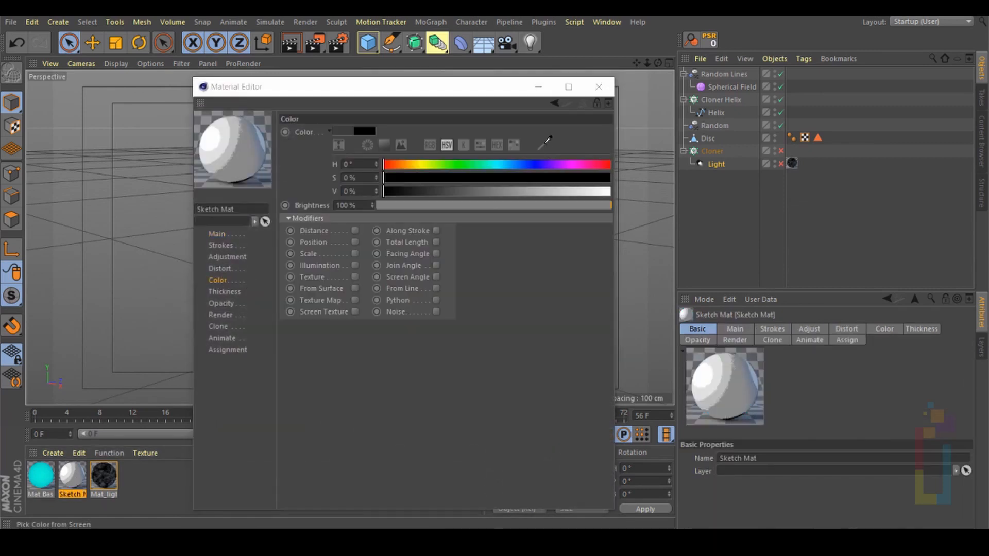
left_click(45, 479)
left_click(598, 87)
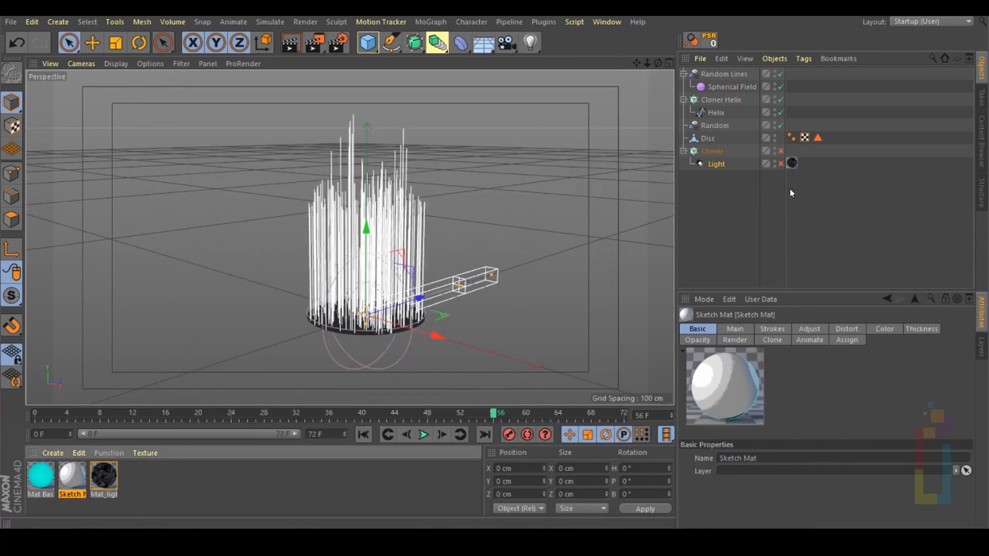
Re-enable the Cloner and its Light and render the perspective view.
left_click_drag(781, 151, 780, 164)
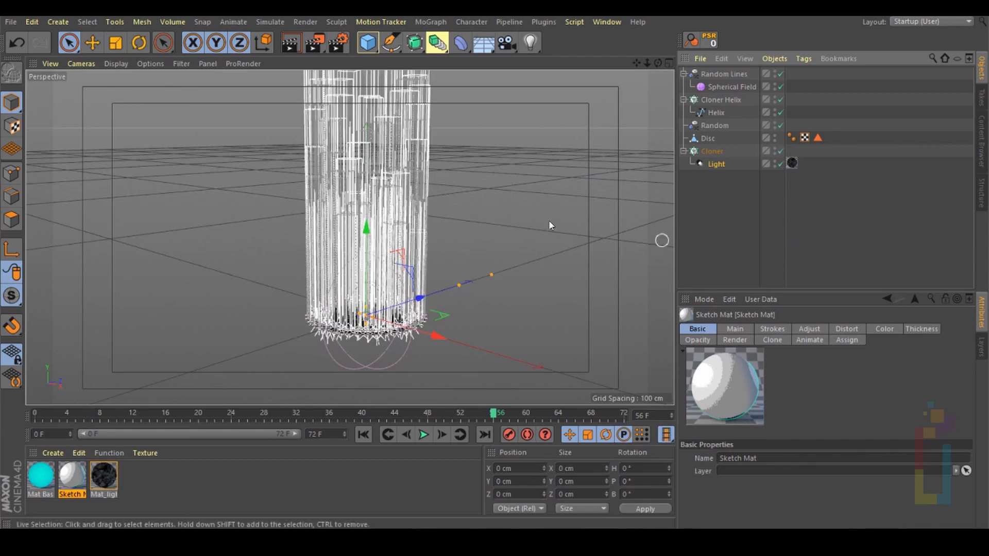
left_click(299, 45)
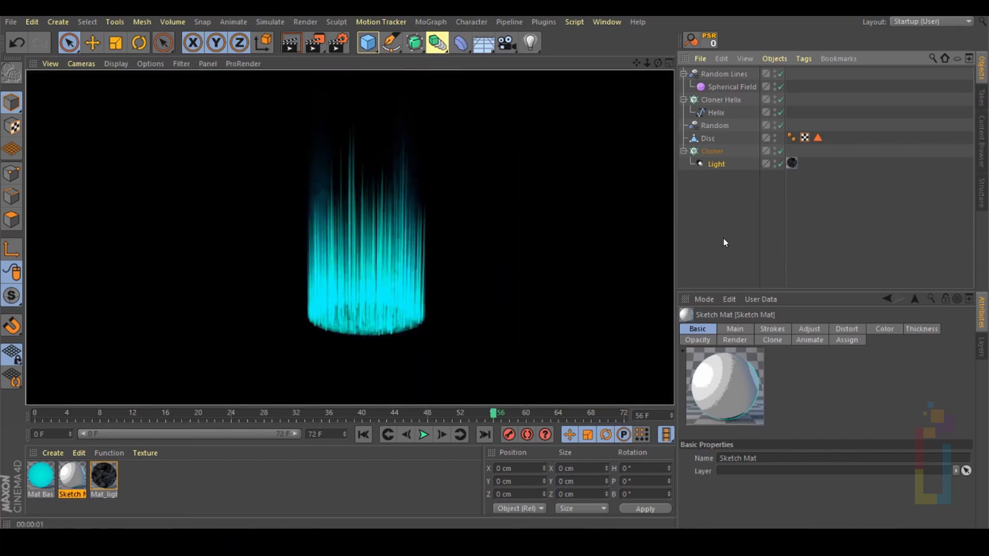
Play the animation from frame 0 to check the motion of the lights and lines, and stop playback.
left_click(363, 434)
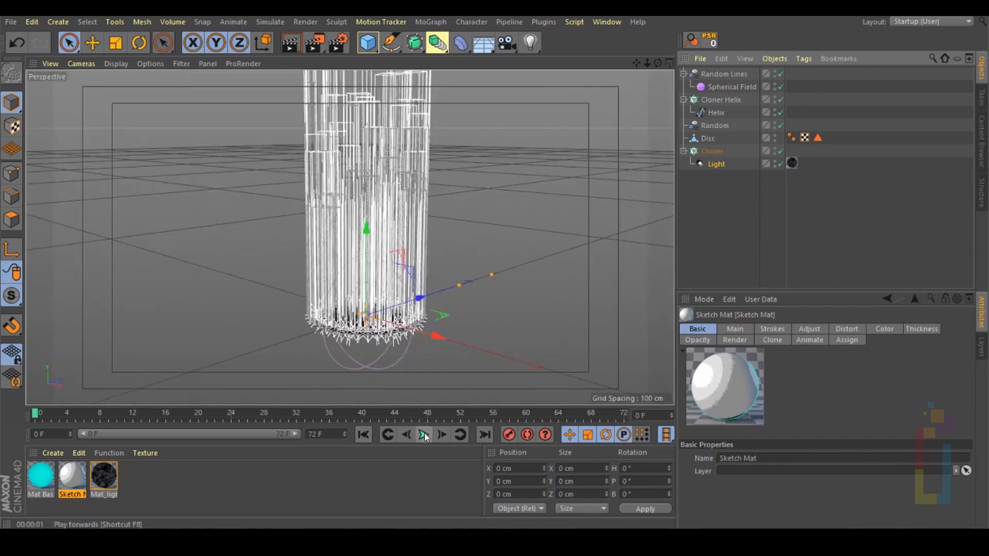
left_click(424, 435)
left_click(425, 435)
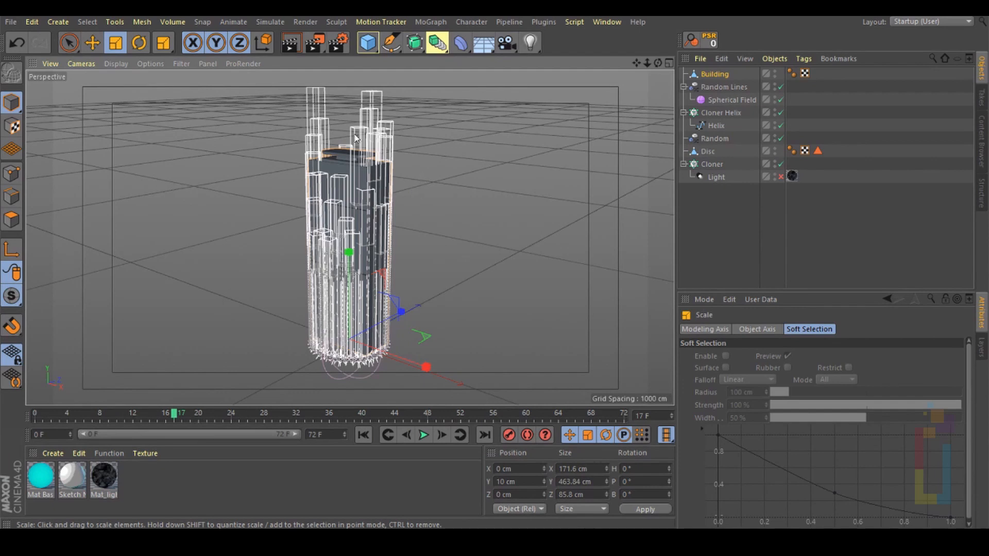
Apply the Mat Base material to the Disc object.
left_click(715, 74)
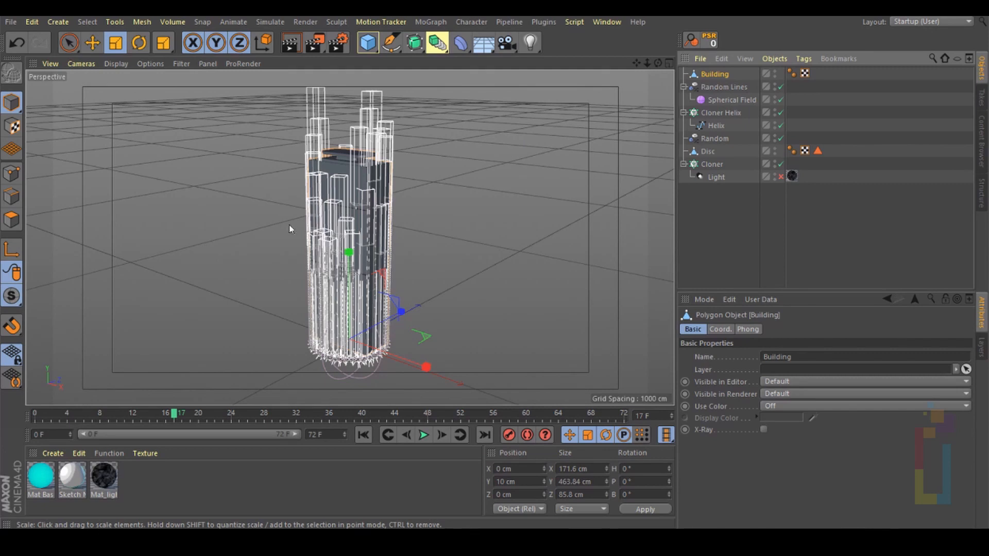
left_click(47, 492)
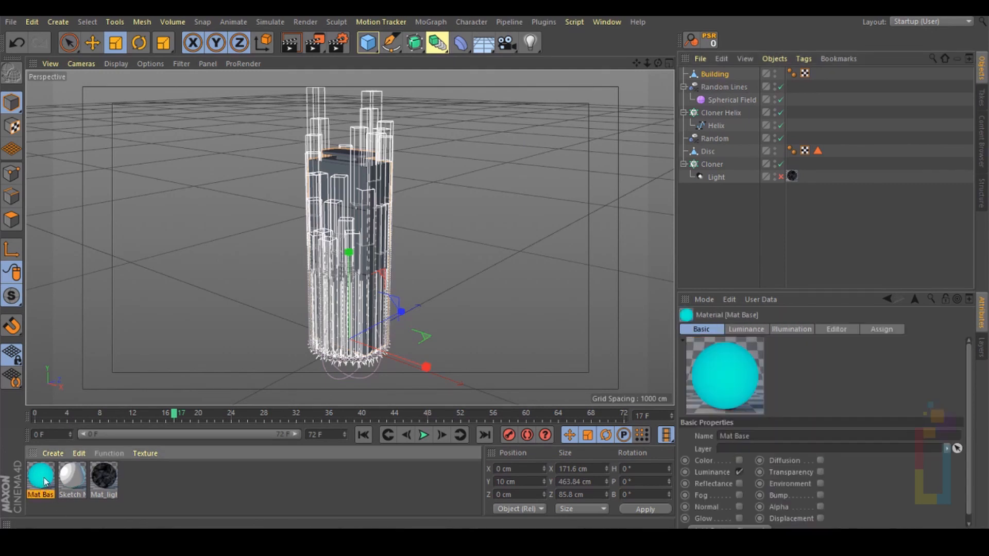
left_click_drag(44, 482, 713, 152)
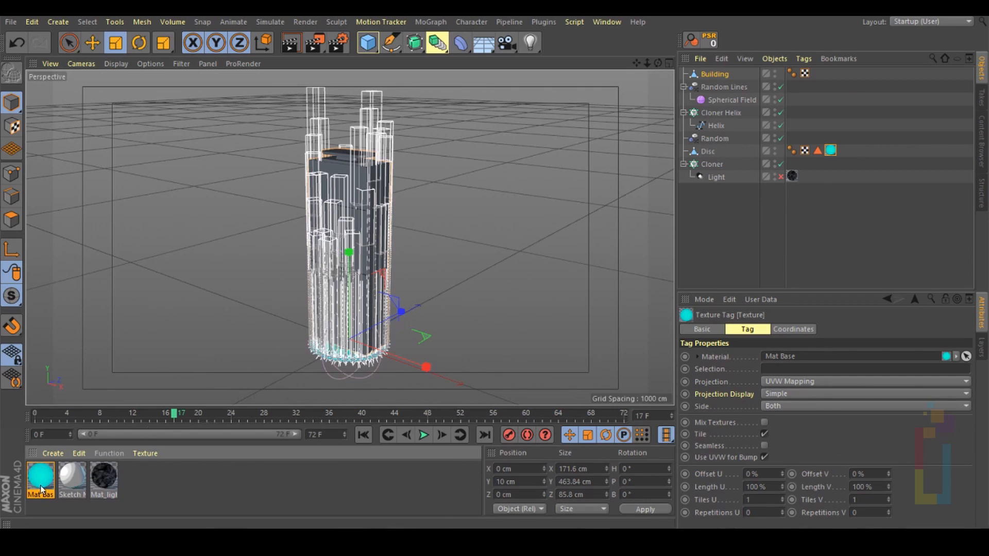
Duplicate the Mat Base material and rename the copy as Mat Object.
left_click_drag(40, 484, 147, 480, "ctrl")
double_click(138, 480)
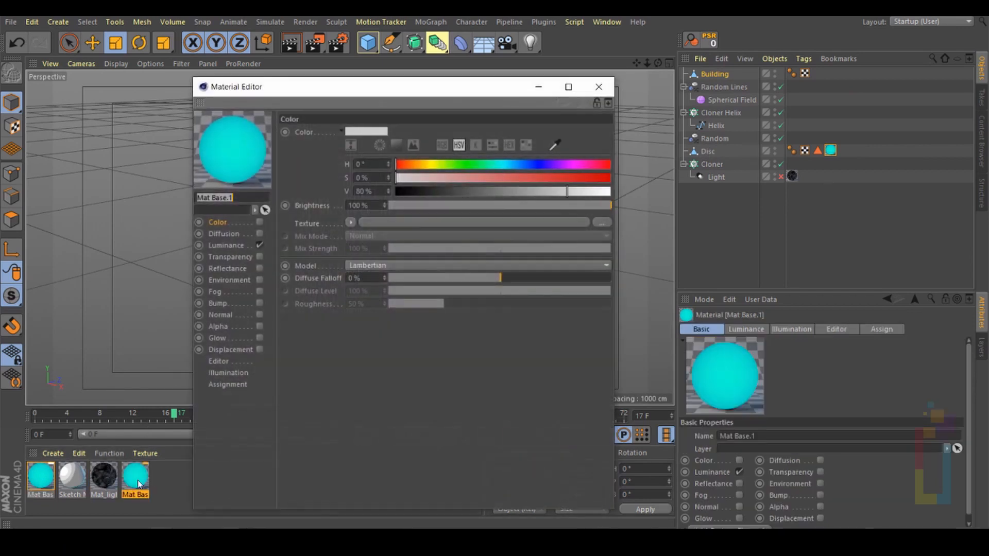
left_click_drag(212, 196, 263, 197)
type("Object")
key("Return")
Wrap Mat Object's luminance gradient in a Layer shader and open the layer properties.
left_click(237, 245)
left_click(348, 221)
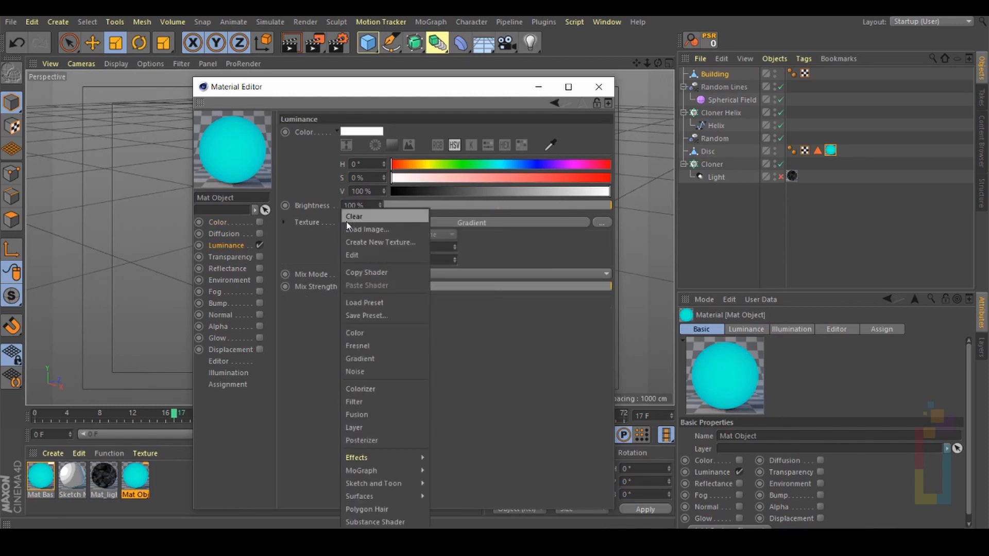
left_click(360, 427)
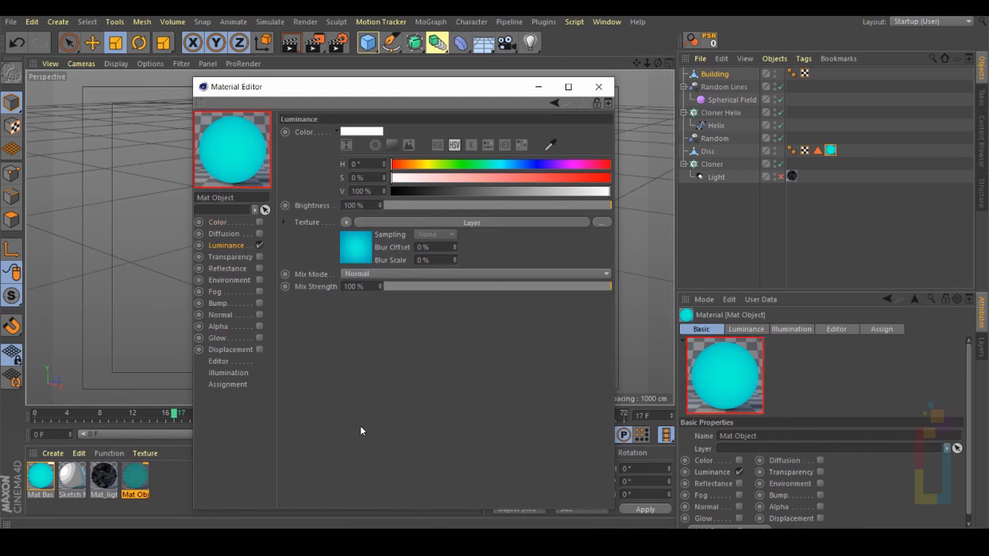
left_click(364, 253)
Add a Proximal shader above the Gradient layer and set its blend mode to Screen.
left_click(348, 235)
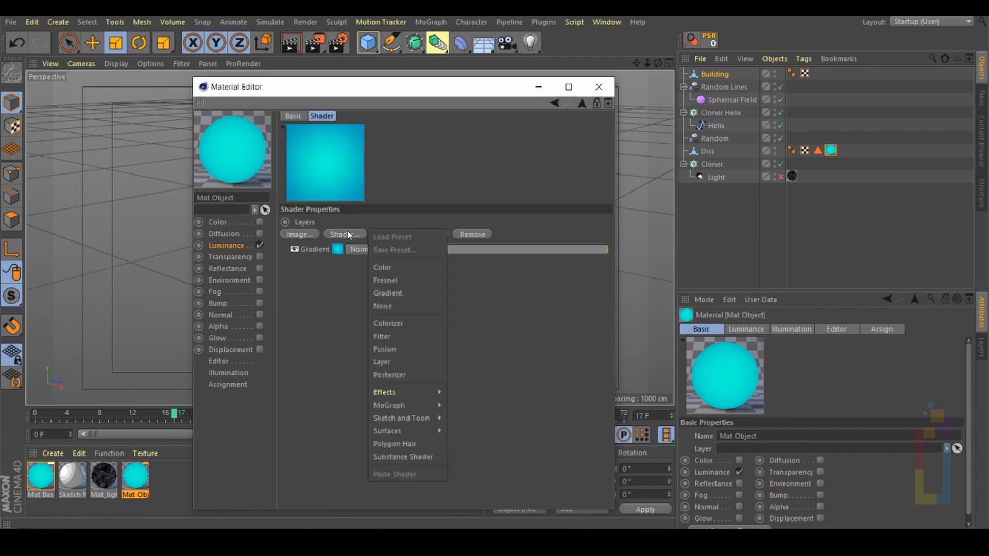
mouse_move(394, 391)
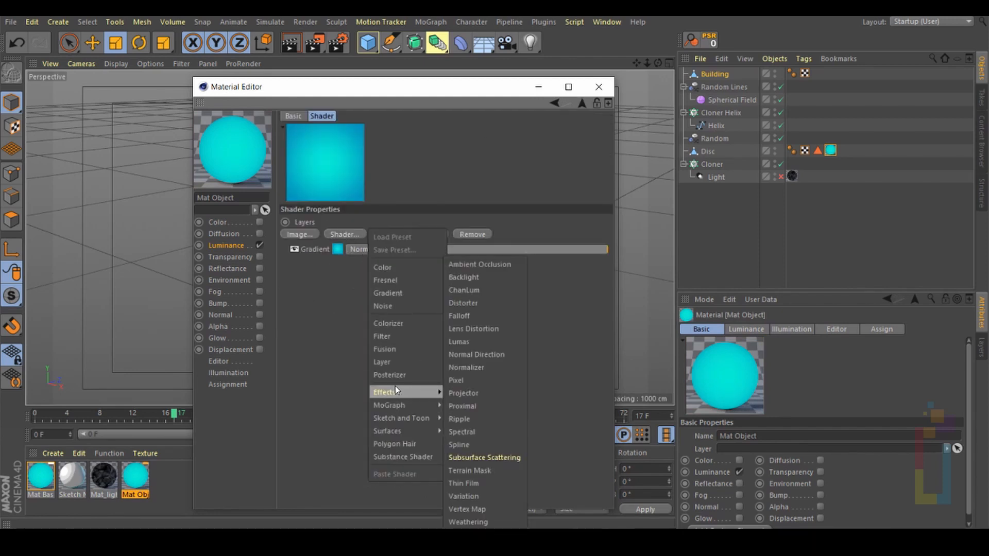
left_click(478, 406)
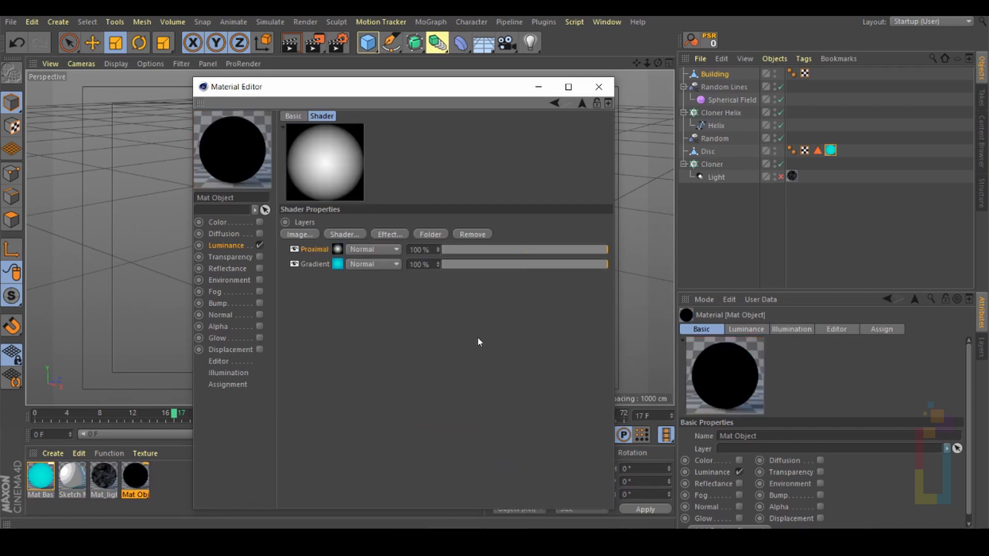
left_click(370, 250)
left_click(376, 282)
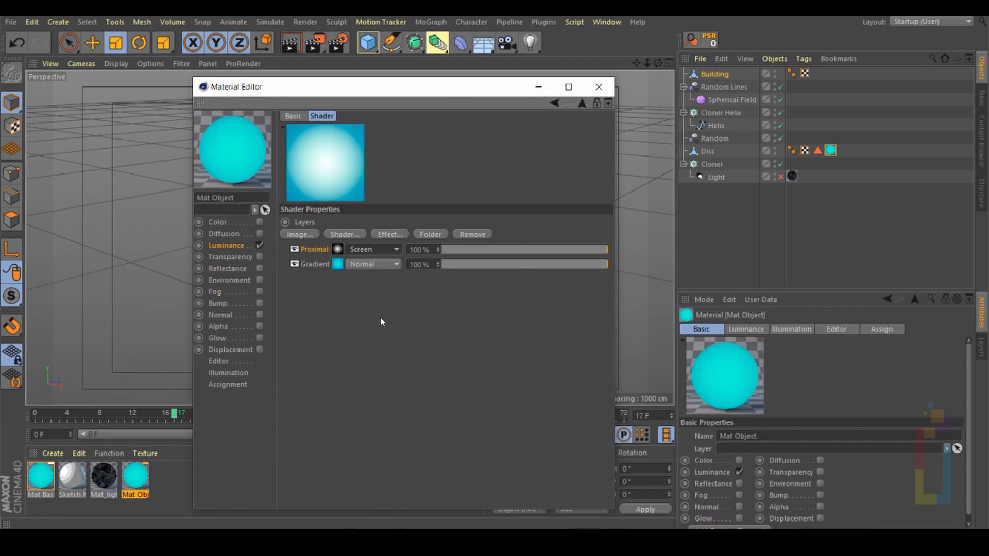
Link the Building object to the Proximal shader, enable Use Edges, and set the End Distance to 1%.
left_click(338, 251)
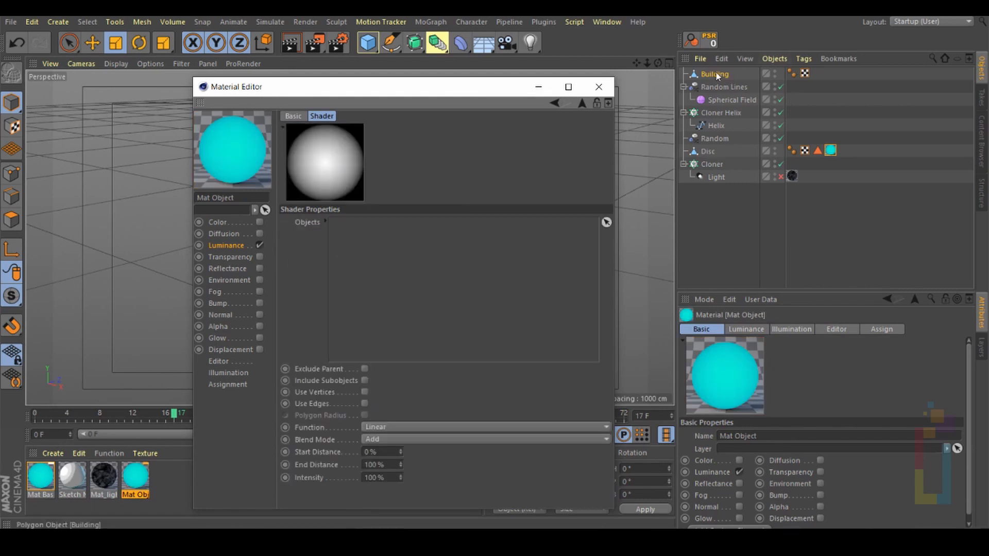
left_click_drag(715, 72, 357, 269)
left_click_drag(375, 227, 371, 224)
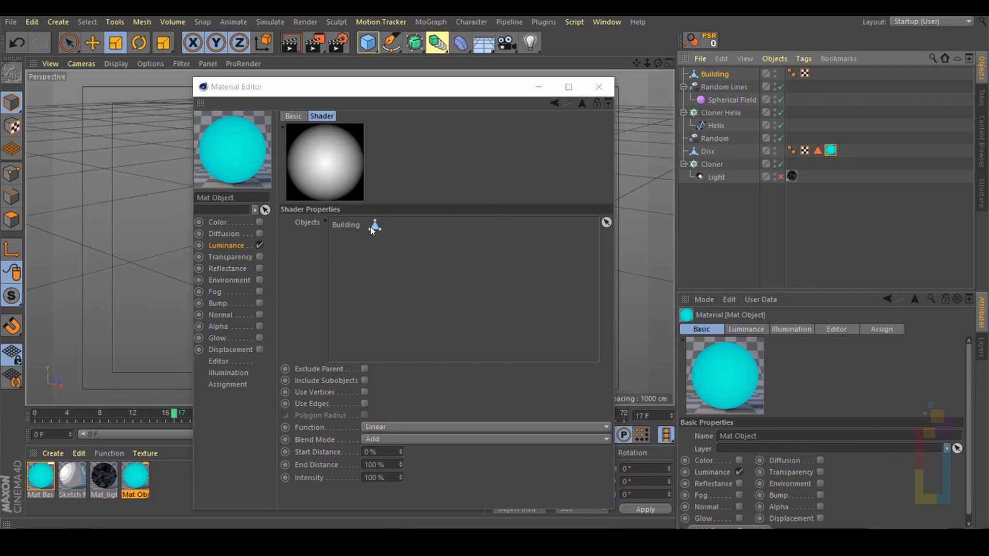
left_click(365, 403)
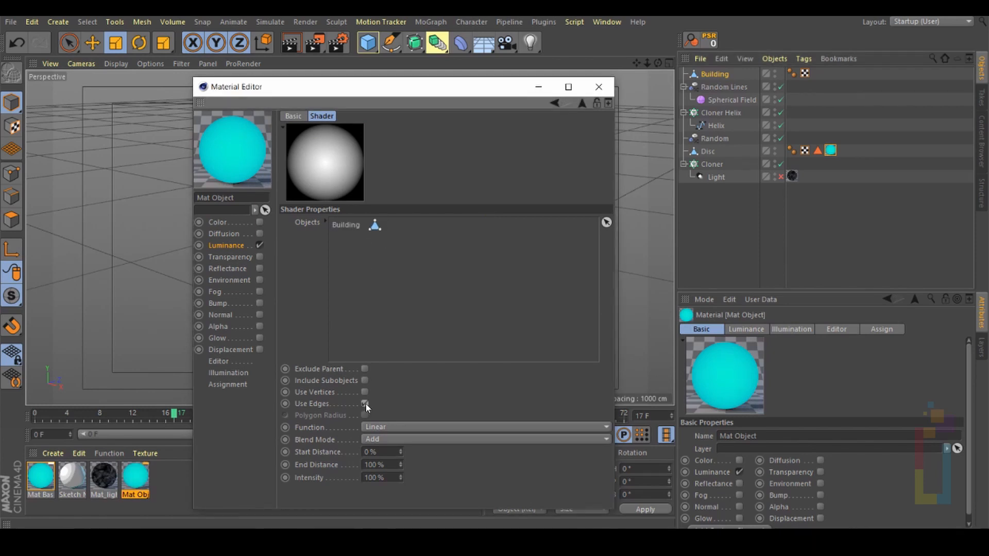
left_click(362, 464)
type("1")
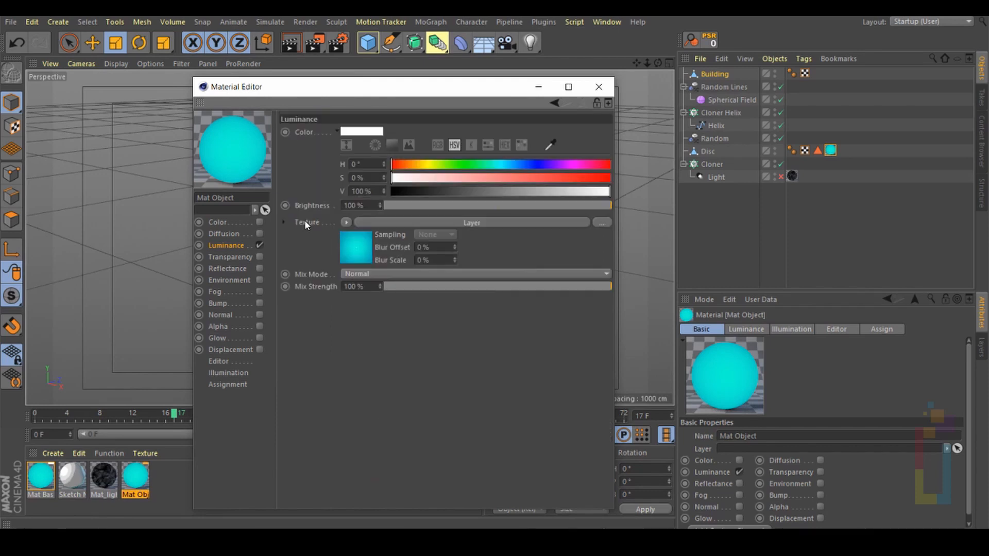
Enable Mat Object's Transparency channel and paste the luminance Layer texture into it.
right_click(304, 220)
left_click(331, 263)
left_click(254, 257)
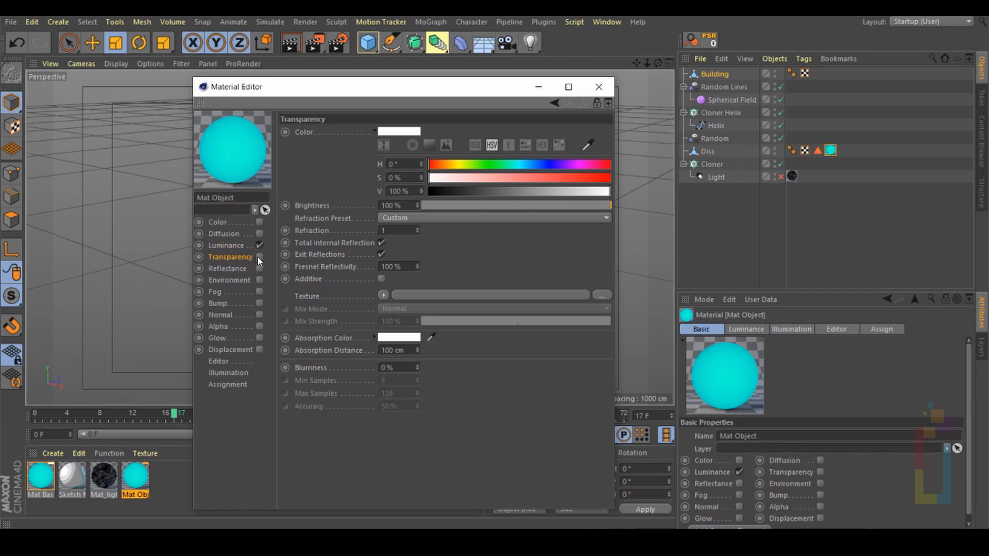
left_click(260, 257)
right_click(311, 296)
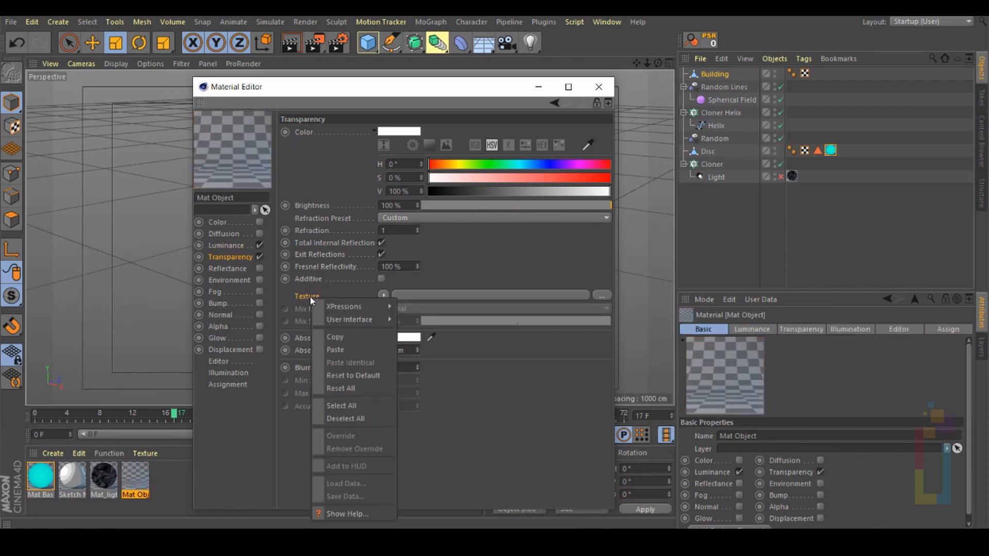
left_click(339, 350)
Set Mat Object's transparency refraction to 1.5 and its brightness to 85%.
left_click(383, 230)
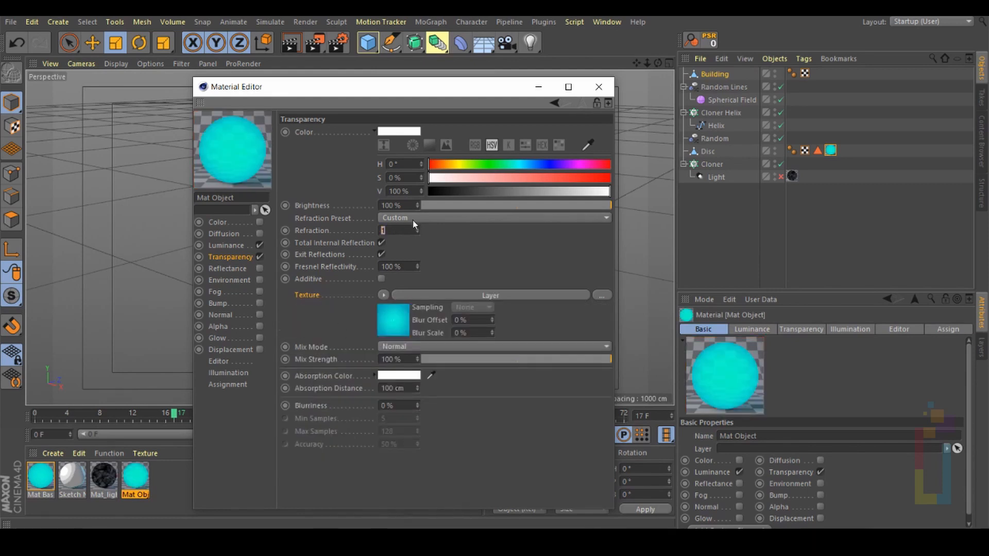
type(".5")
key("Return")
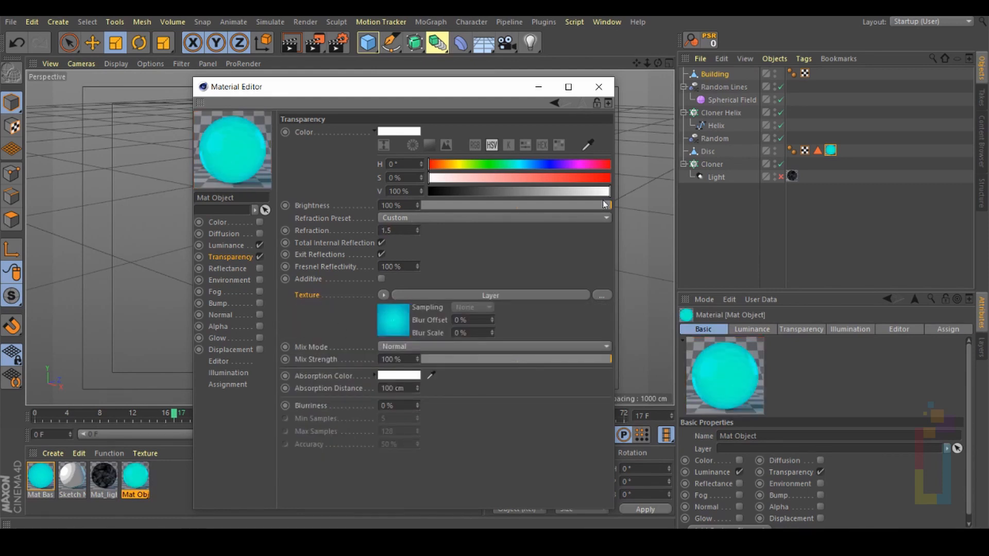
left_click_drag(608, 205, 566, 203)
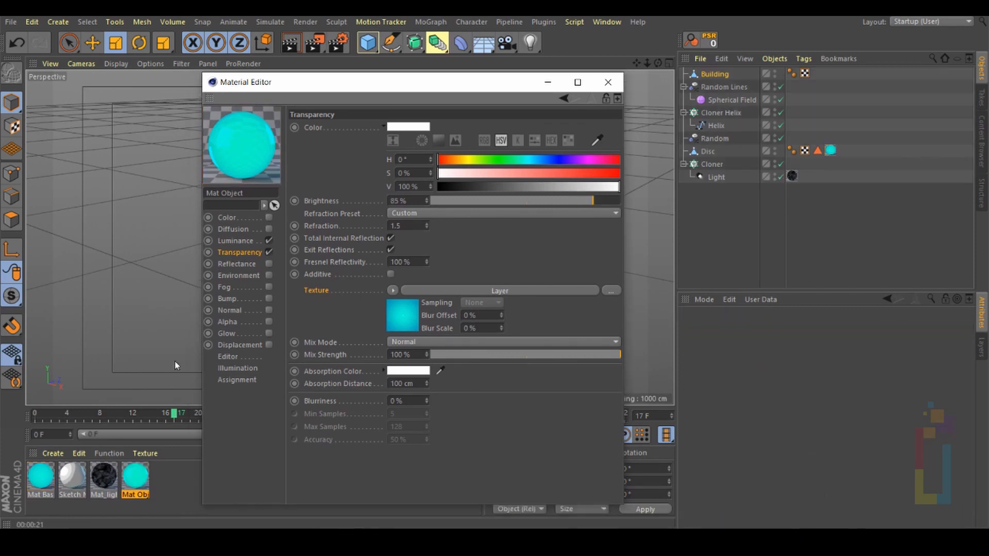
Apply Mat Object to the Building object and render the view to preview the glowing building.
left_click_drag(134, 480, 715, 71)
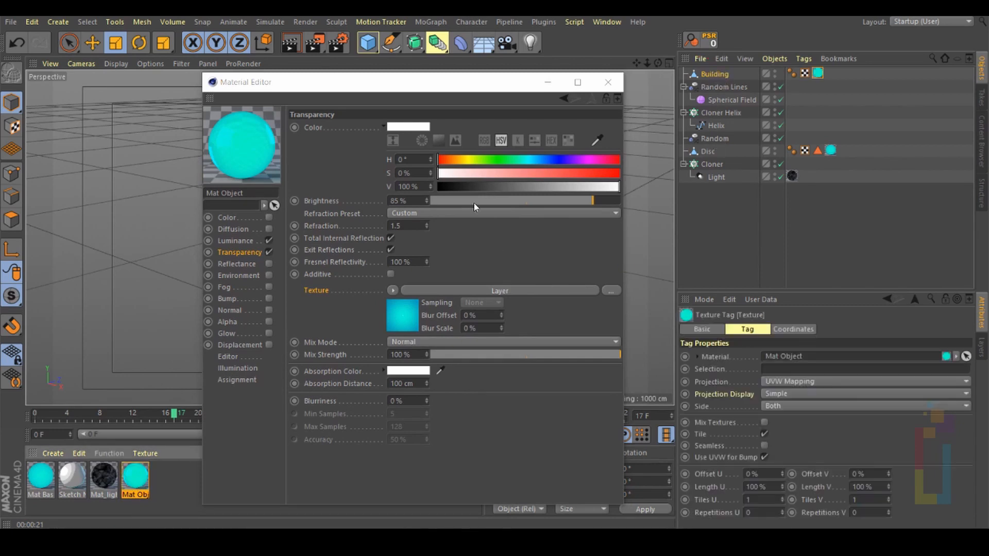
left_click(780, 177)
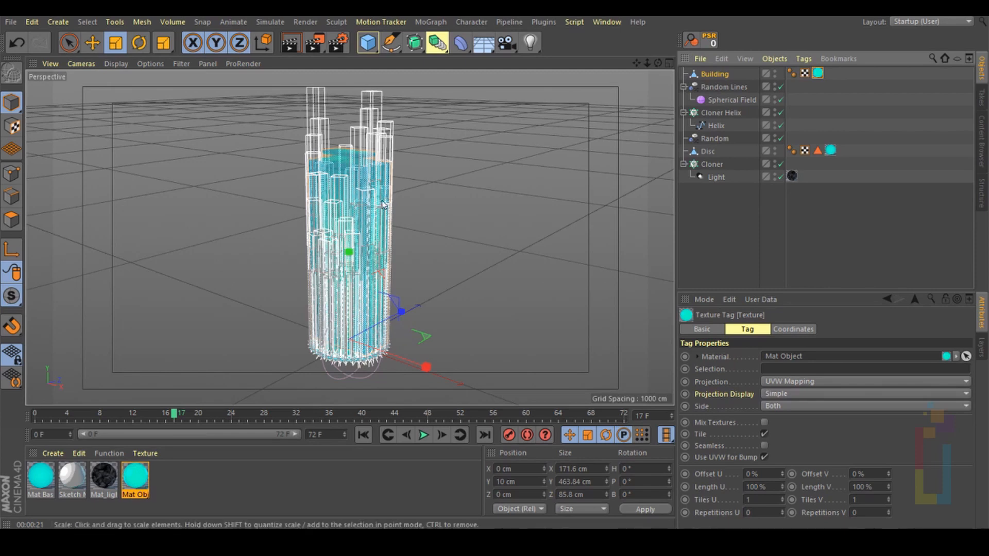
left_click(293, 45)
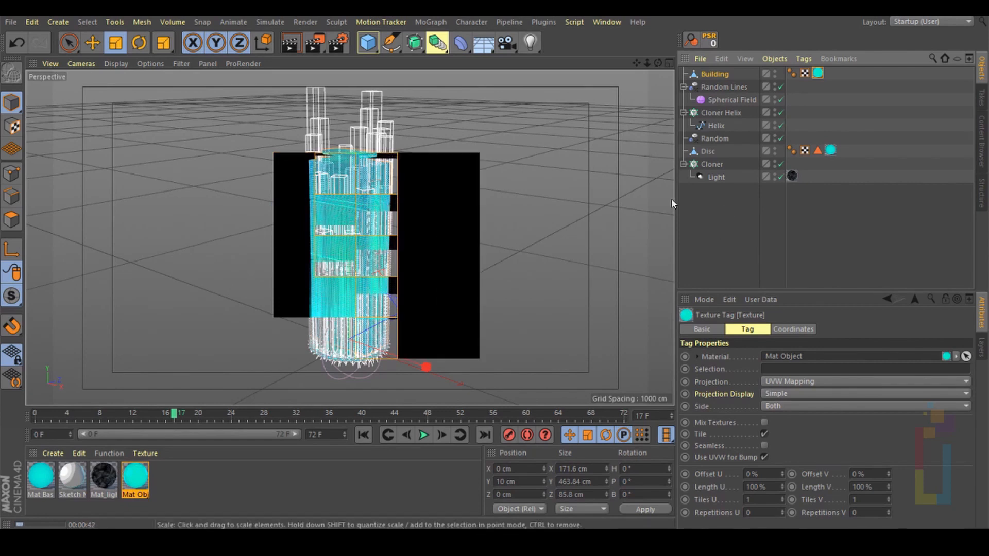
Scale the Building uniformly to about 121 × 326 × 60 cm, raise it to about Y 99 cm, and preview the render.
left_click(714, 74)
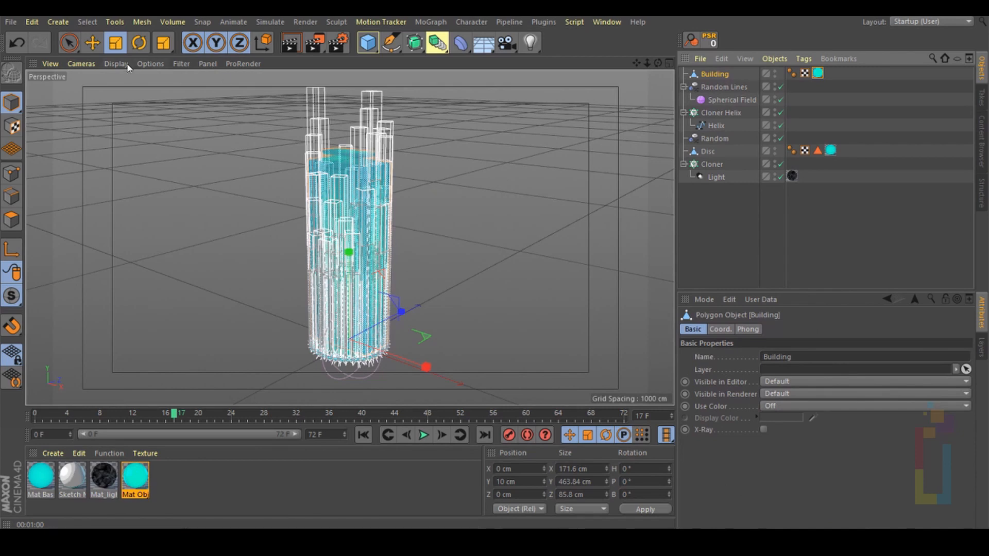
left_click_drag(526, 236, 352, 241)
key("space")
left_click(291, 43)
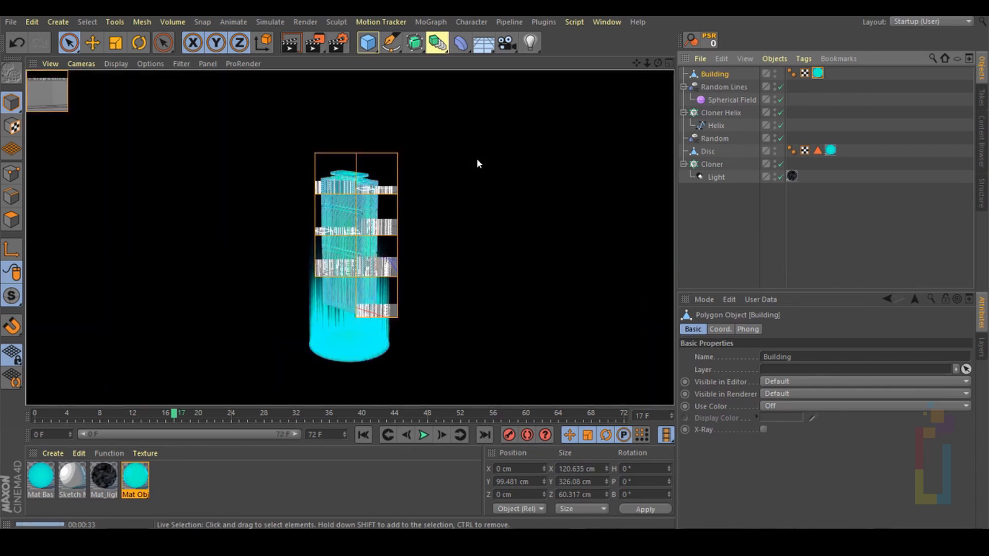
left_click(477, 159)
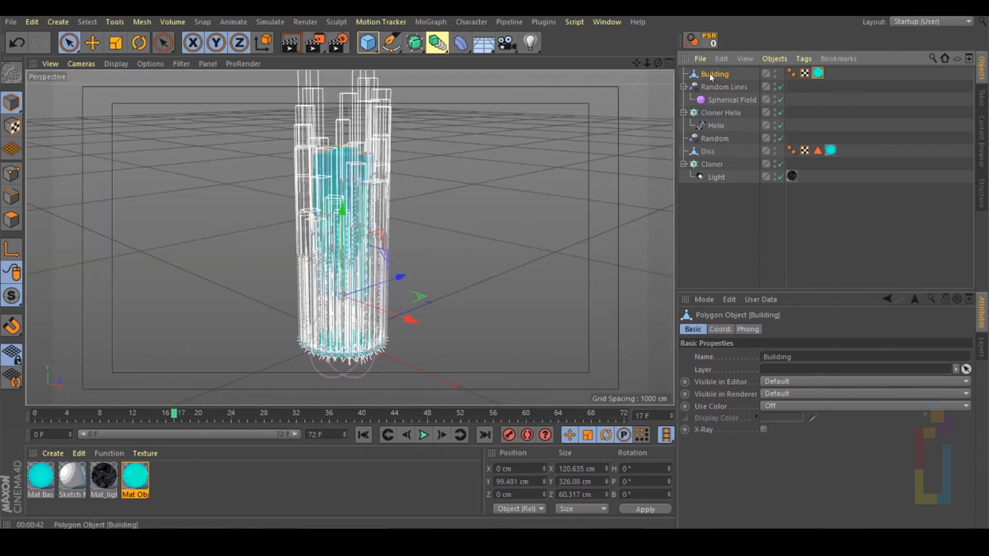
Disconnect all of the Building object's polygons and return to model mode.
left_click(10, 220)
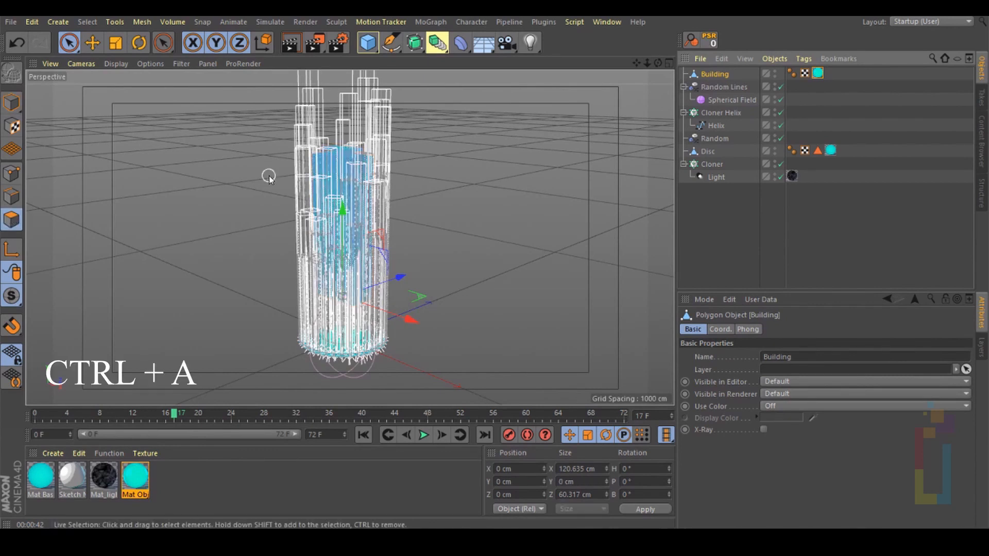
key("ctrl+a")
right_click(328, 169)
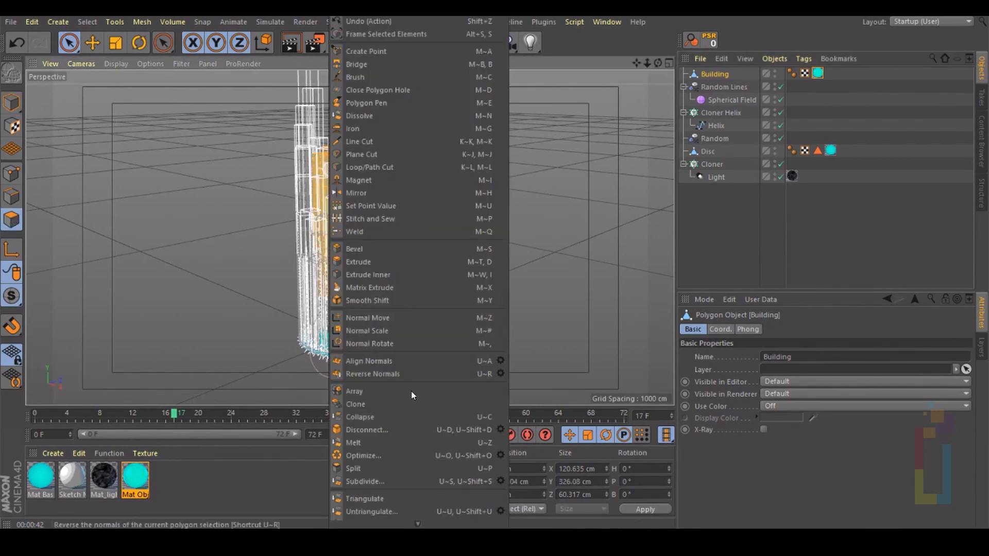
left_click(500, 429)
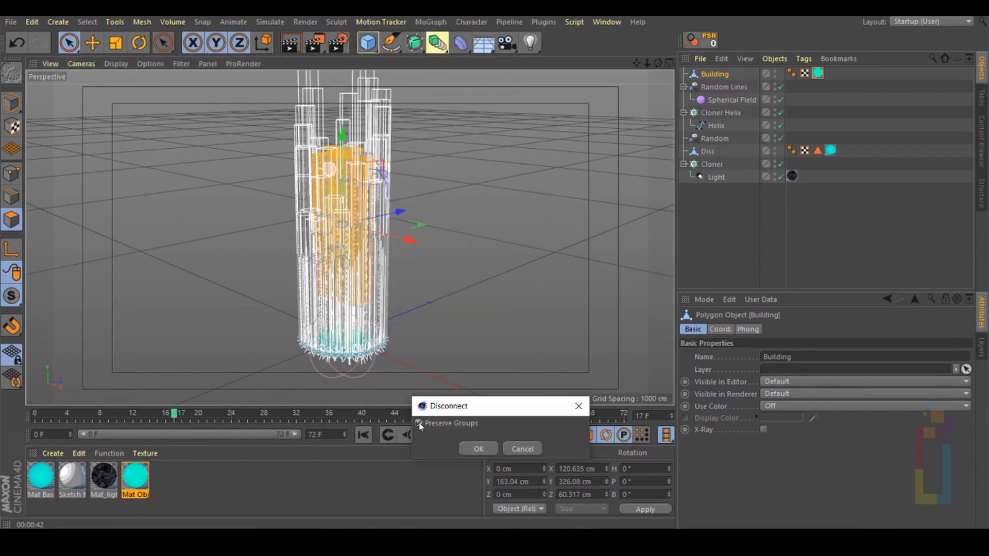
left_click(478, 449)
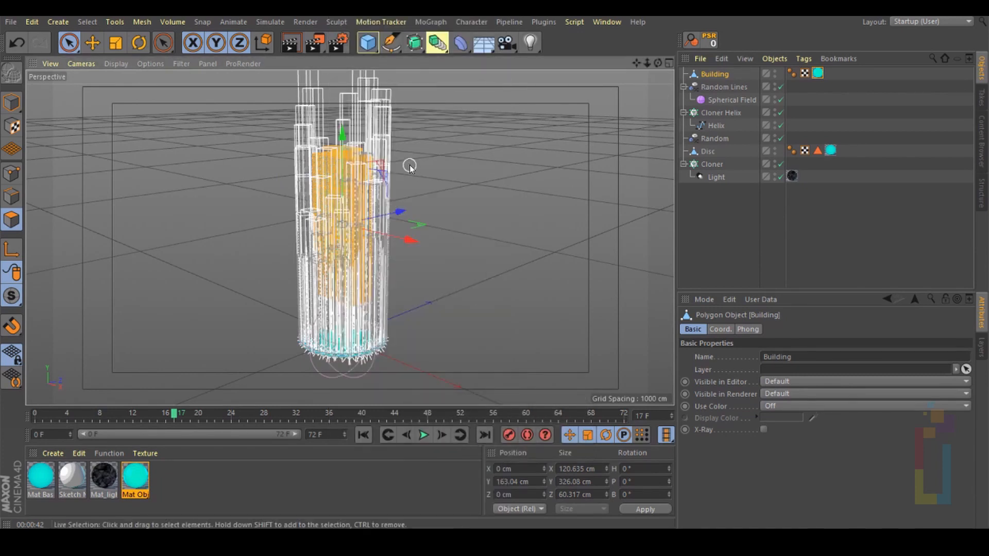
key("Return")
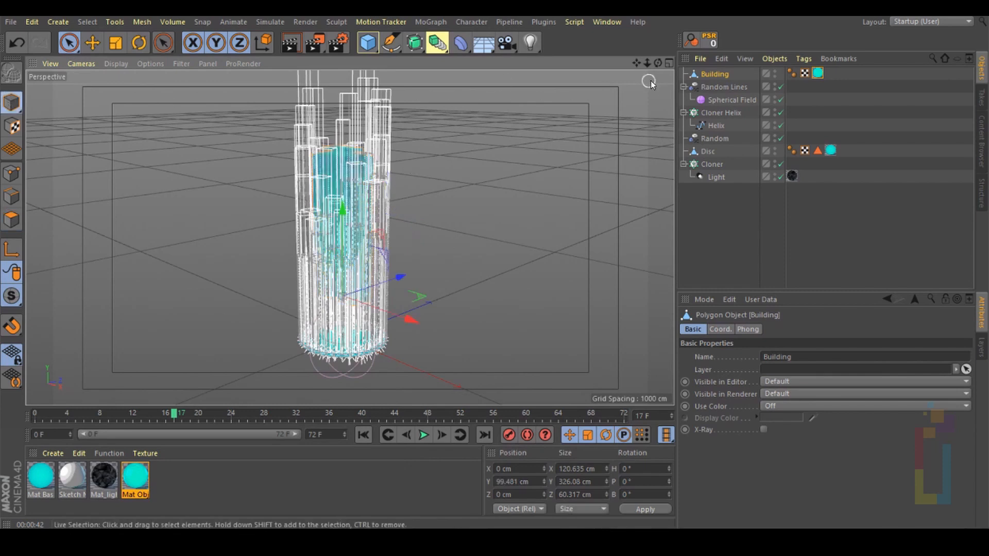
Add a Plain effector and nest it as a child of the Building object.
left_click(438, 22)
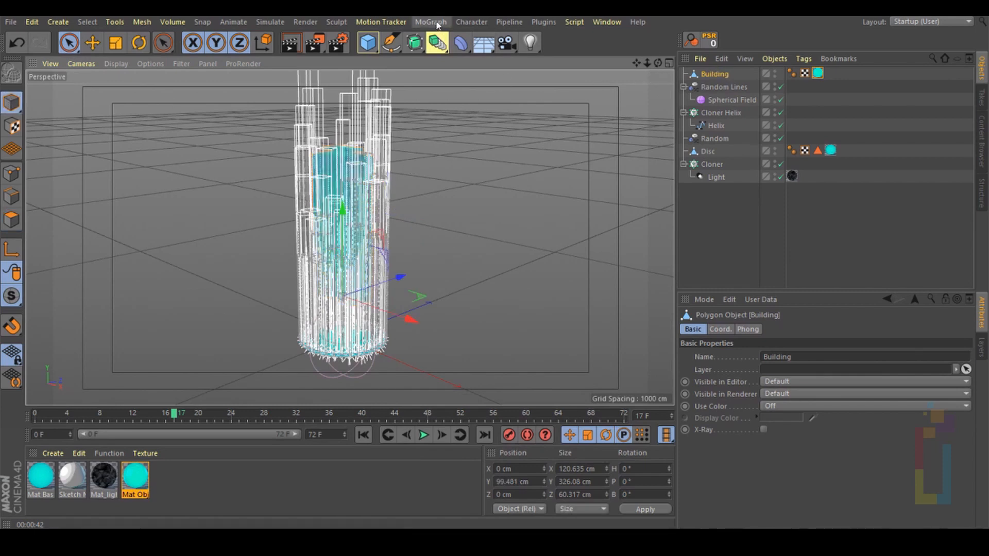
mouse_move(441, 41)
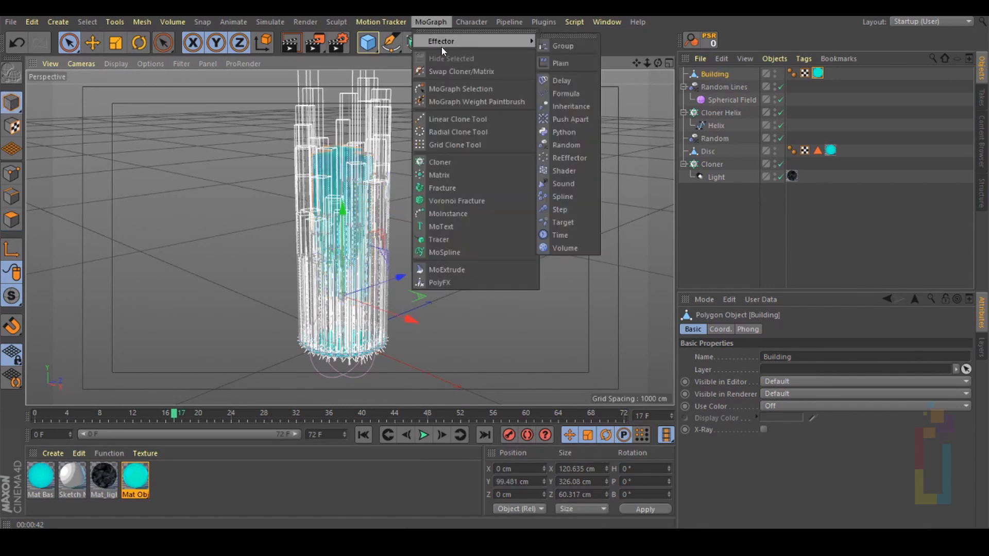
left_click(569, 59)
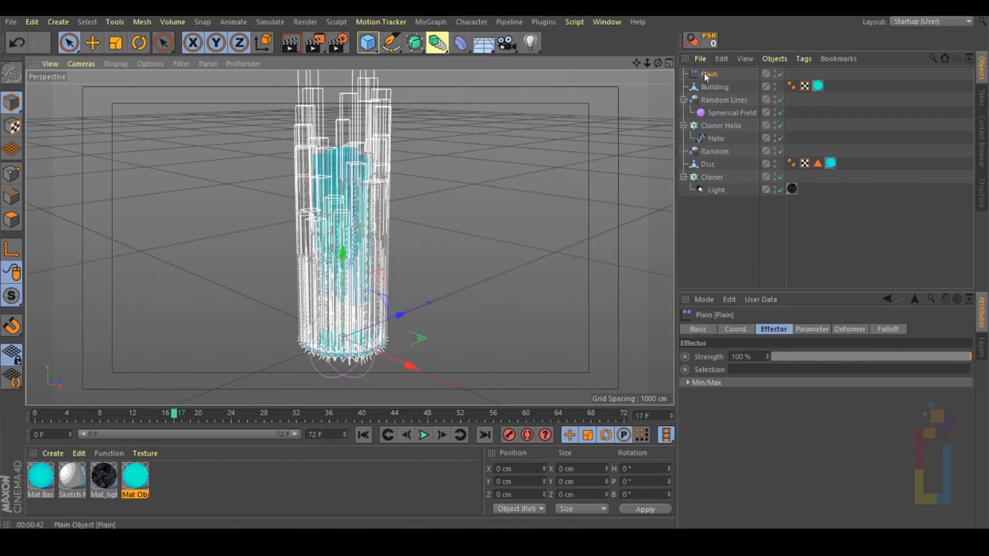
left_click_drag(704, 73, 726, 85)
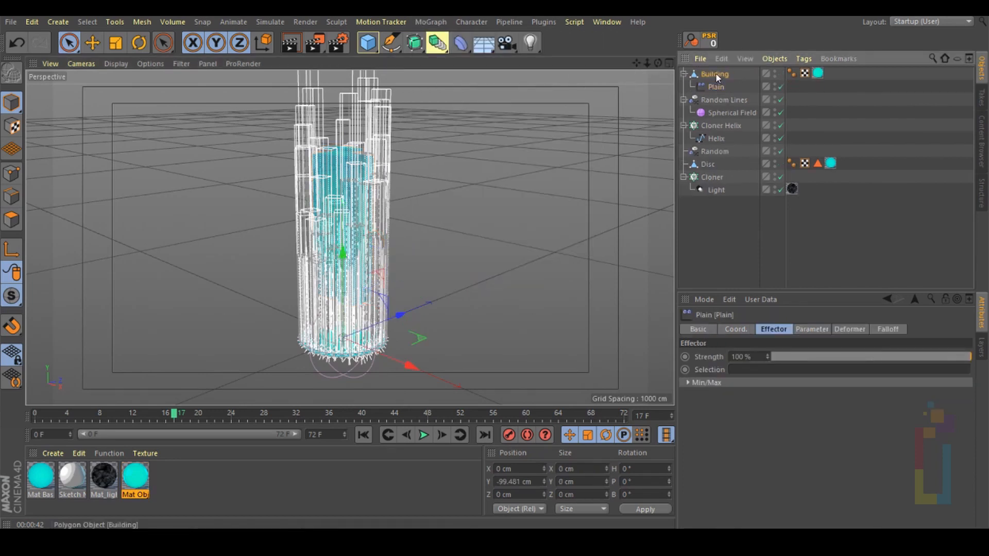
left_click(716, 74)
Set the Plain effector's deformation to Polygon.
left_click(716, 86)
left_click(850, 329)
left_click(774, 355)
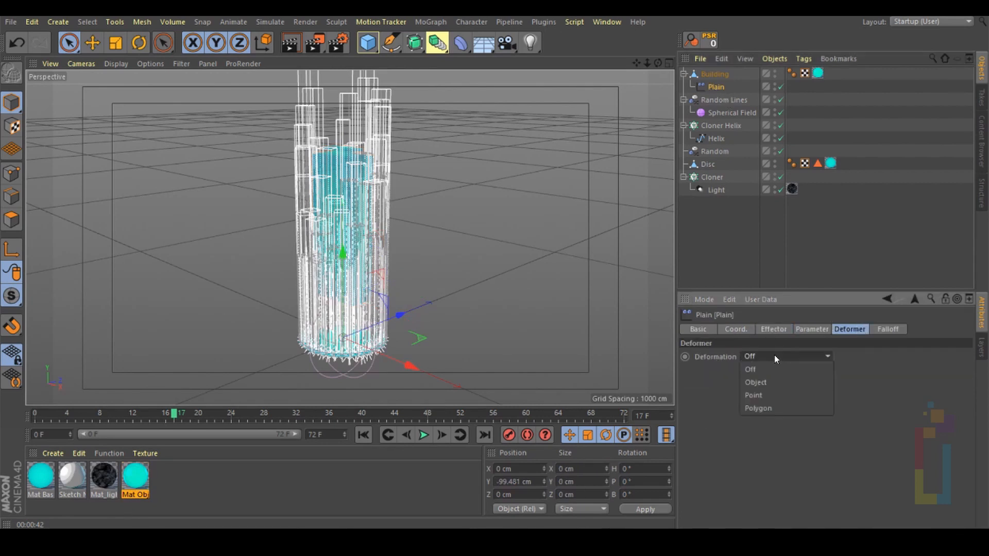
left_click(760, 407)
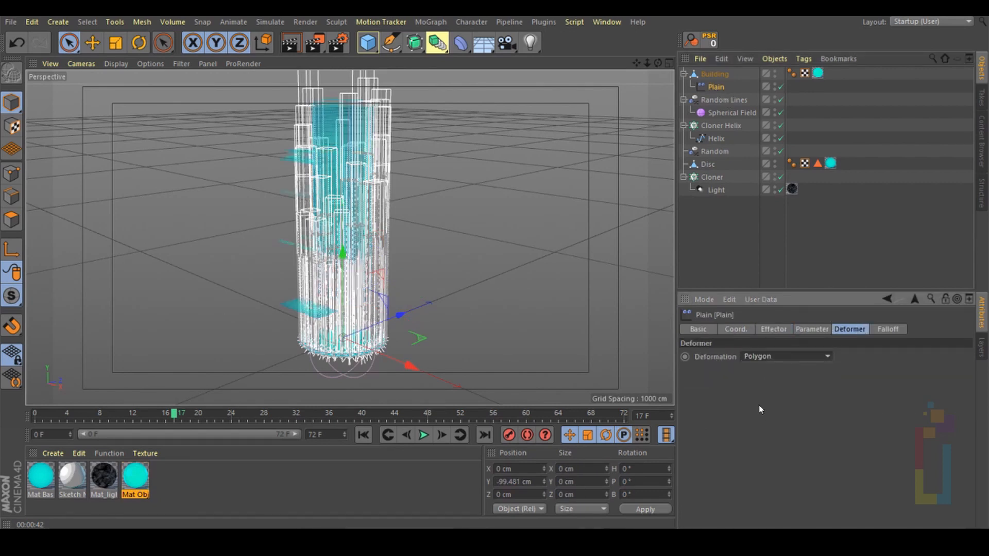
Set the Plain effector's position offset to 15 cm on X, Y and Z, and enable a uniform scale that shrinks the building's polygons to nothing.
left_click(812, 329)
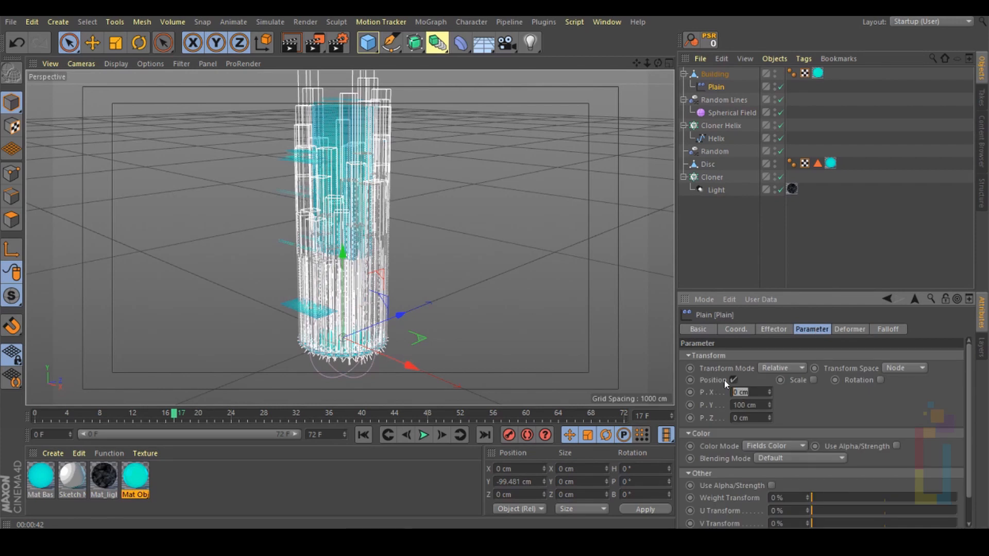
type("15")
key("Tab")
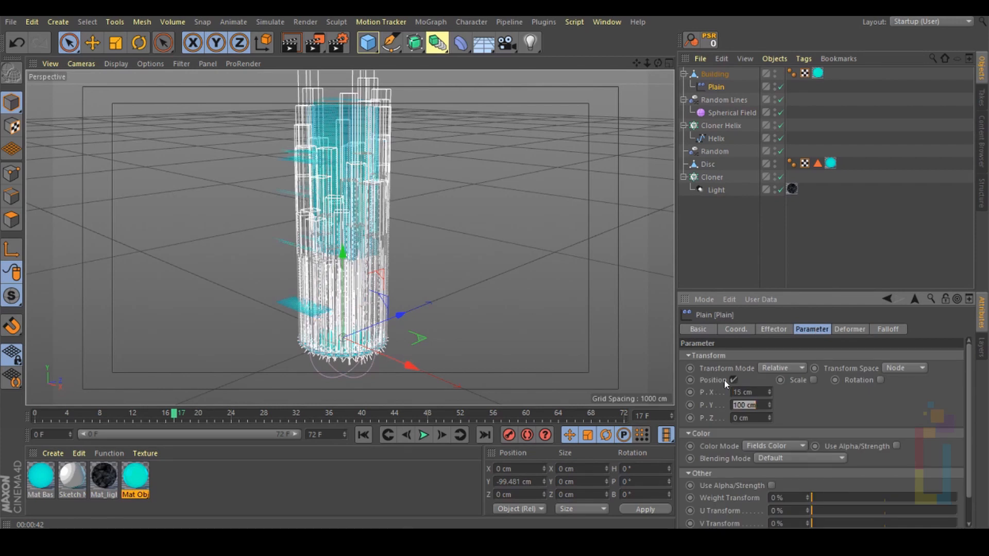
type("15")
key("Tab")
type("15")
key("Return")
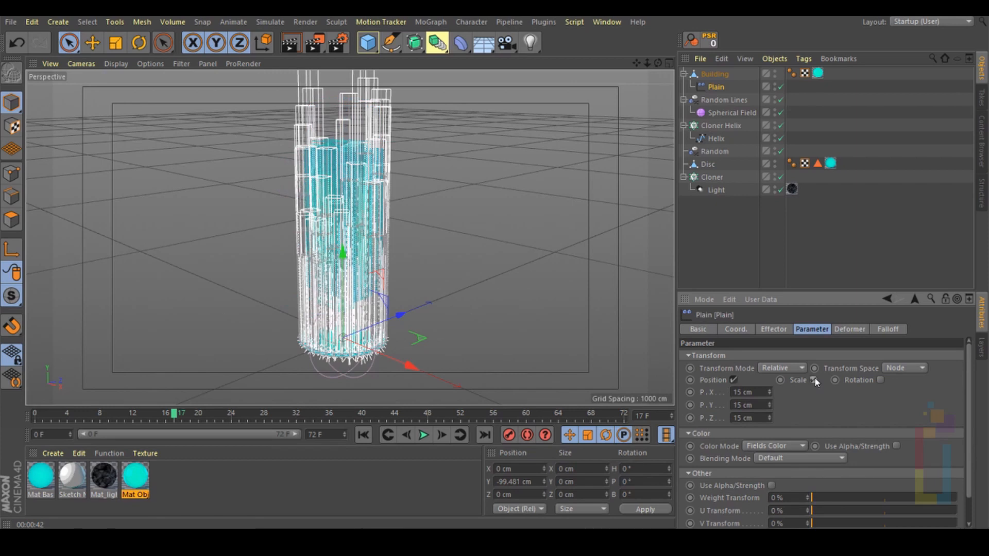
left_click(814, 380)
left_click(846, 432)
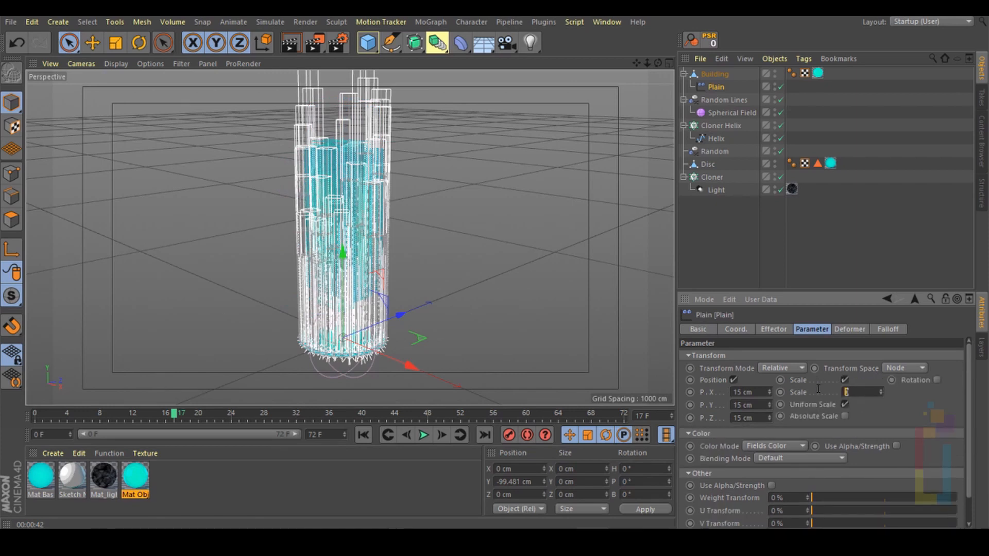
Add a Linear Field to the Plain effector's falloff and set its direction to Y-.
left_click(889, 329)
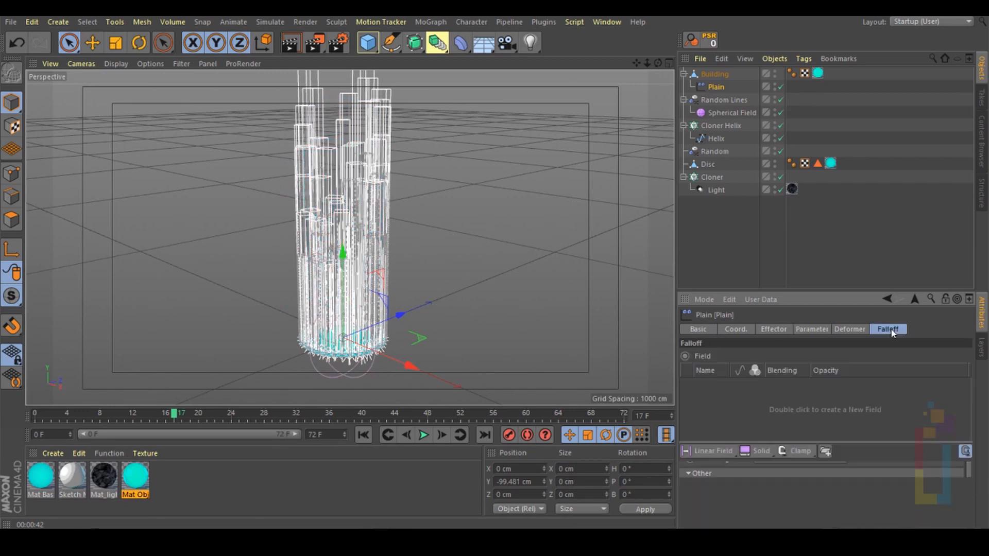
left_click(716, 451)
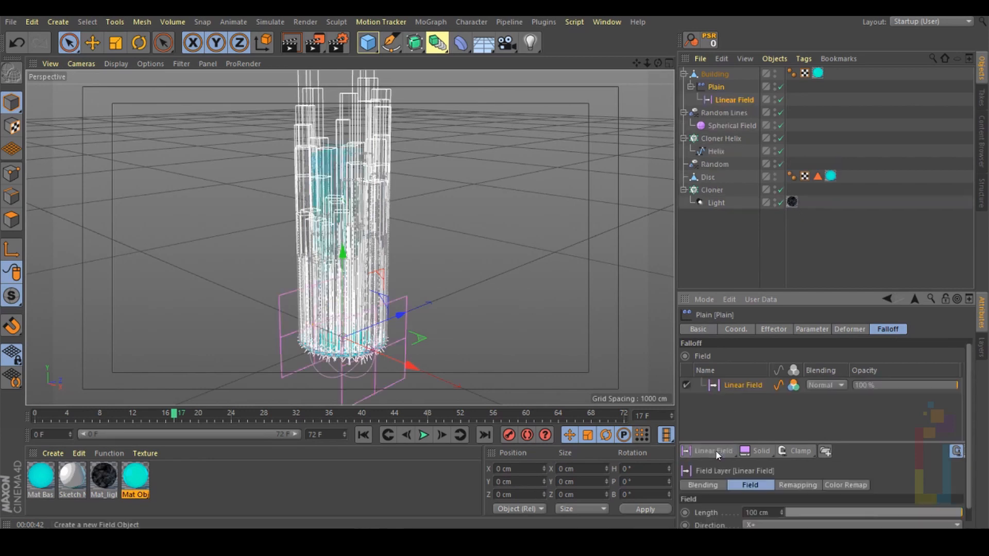
left_click(772, 526)
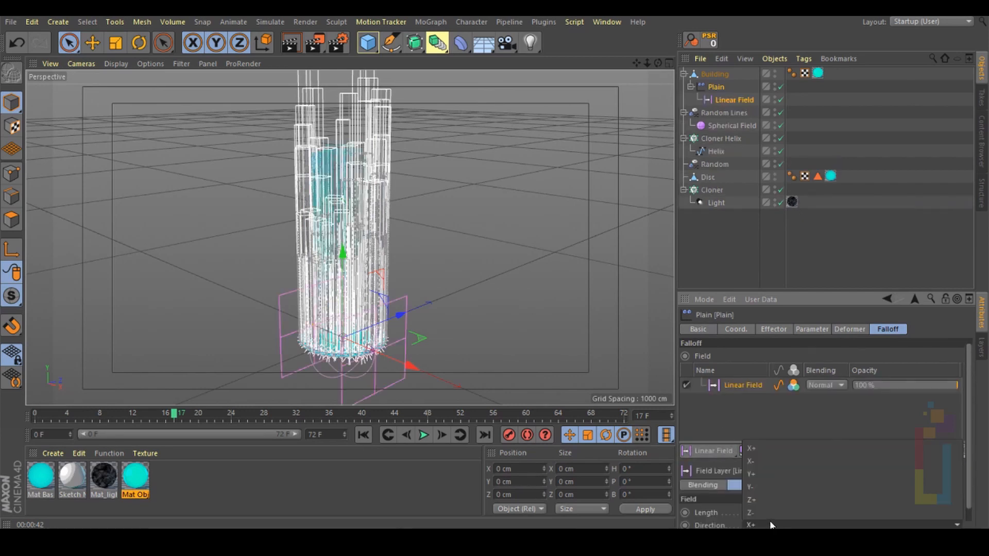
left_click(763, 487)
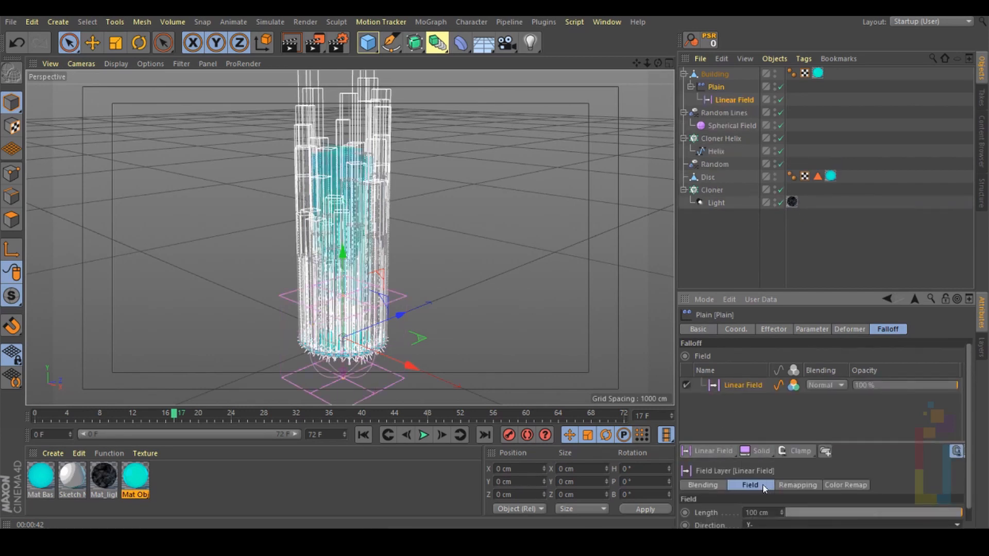
Raise the Linear Field to about Y 108 cm, disabling the helix and light cloners with their Random effector for a clear view.
left_click_drag(343, 263, 342, 244)
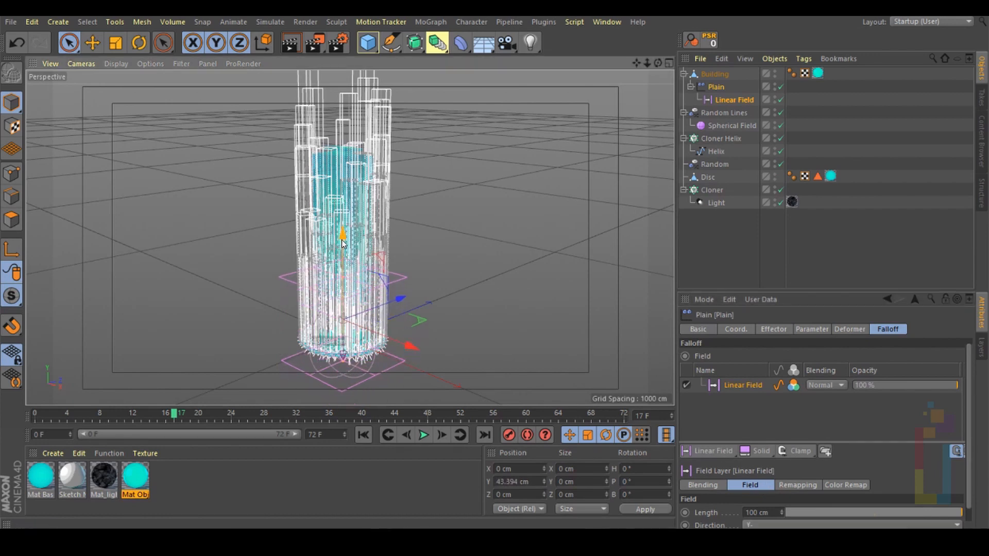
left_click_drag(781, 138, 783, 202)
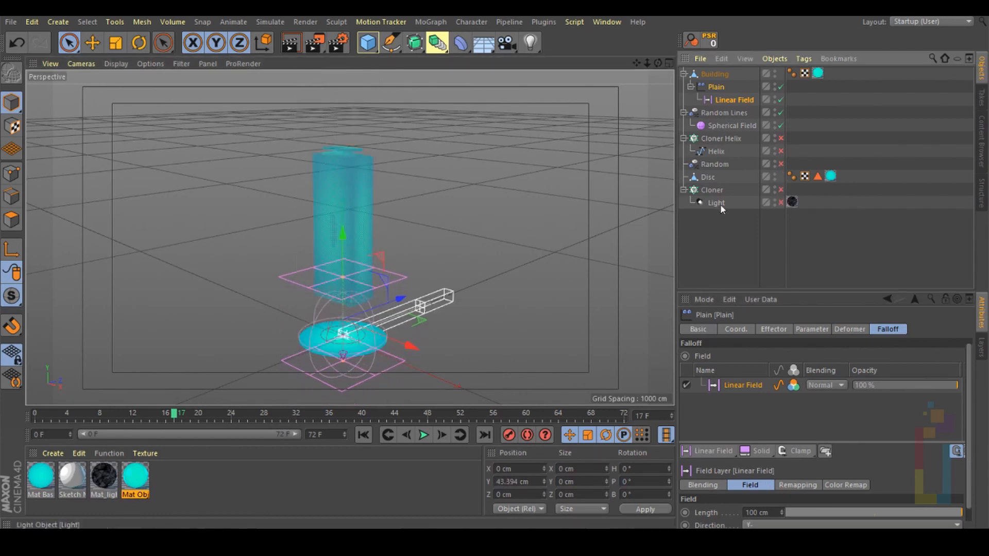
left_click_drag(336, 231, 337, 205)
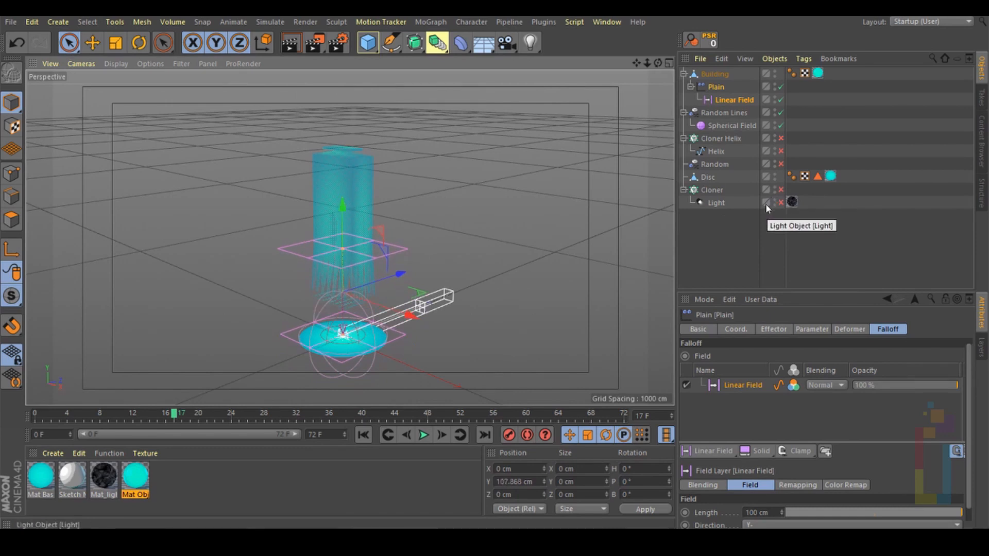
Add a Random Field above the Linear Field in the Plain effector's falloff and set its blending to Overlay.
left_click(722, 451)
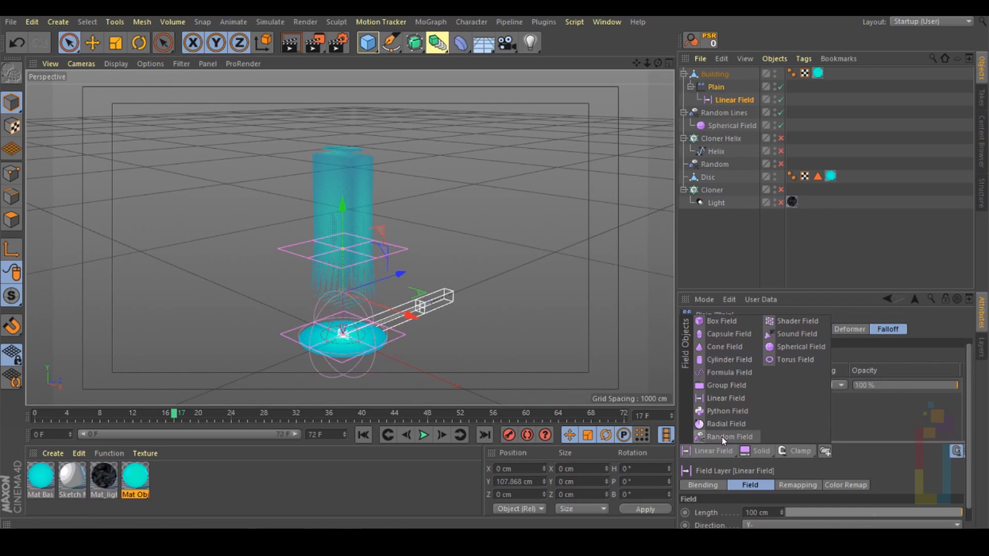
left_click(722, 437)
left_click(837, 385)
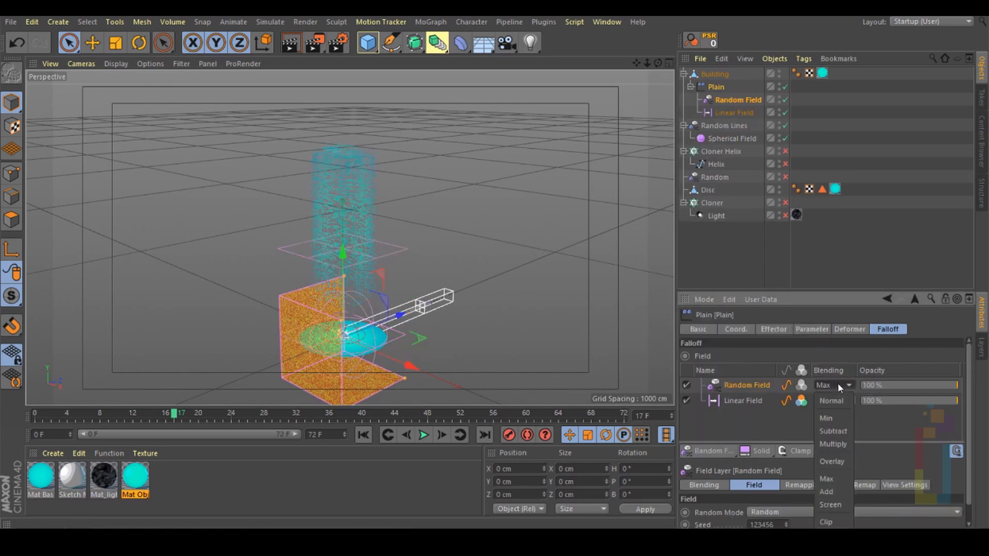
left_click(842, 460)
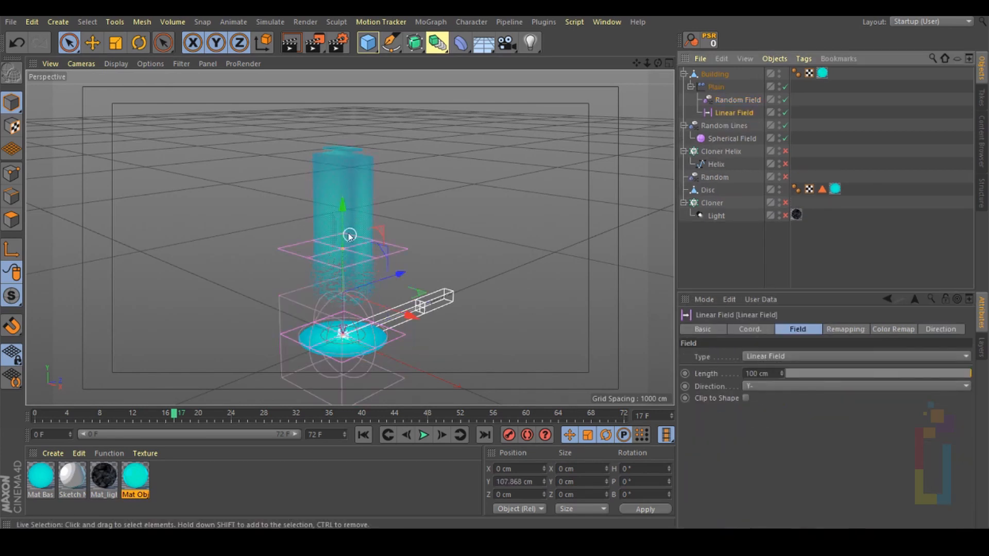
Raise the Linear Field to about Y 121 cm, re-enable the disabled cloners and effector, and preview the animation and render.
left_click_drag(343, 222, 304, 202)
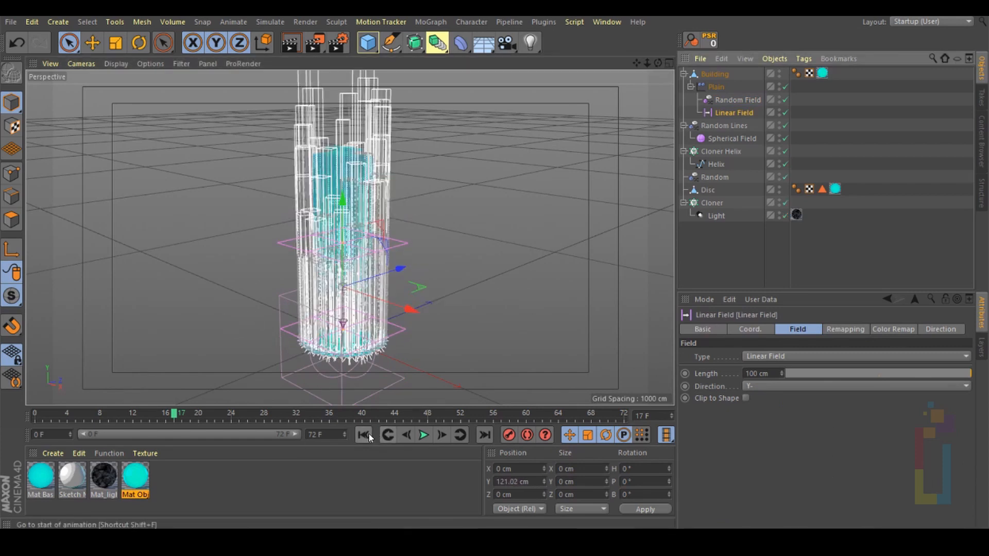
left_click(423, 435)
left_click(423, 435)
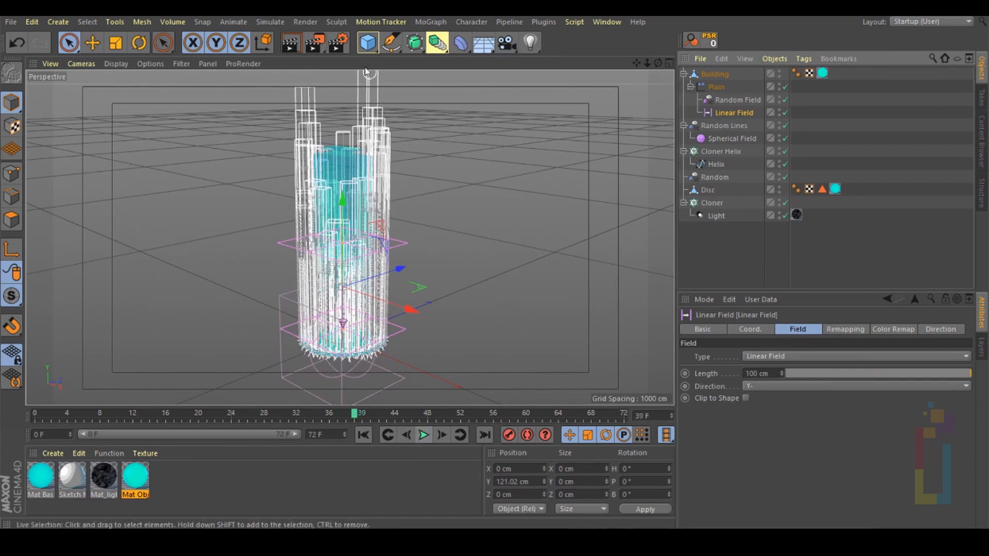
left_click(290, 46)
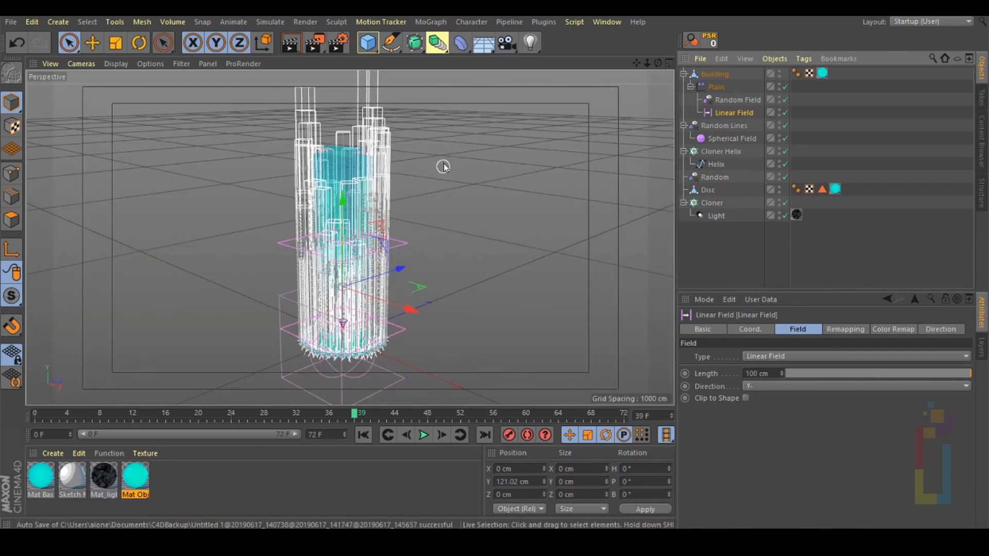
Enable Glow on the Mat Object material with an inner strength of 15% and an outer strength of 250%.
double_click(136, 476)
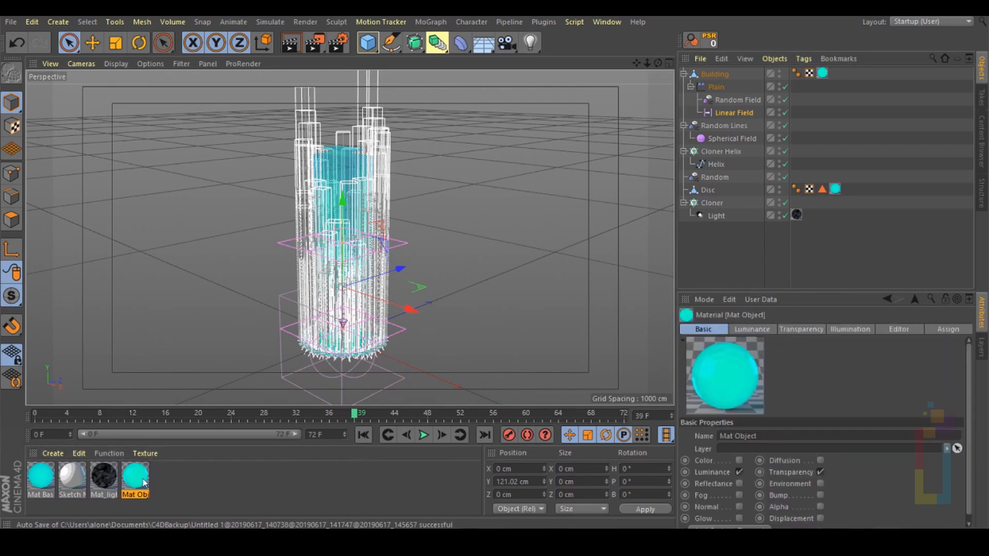
left_click(259, 337)
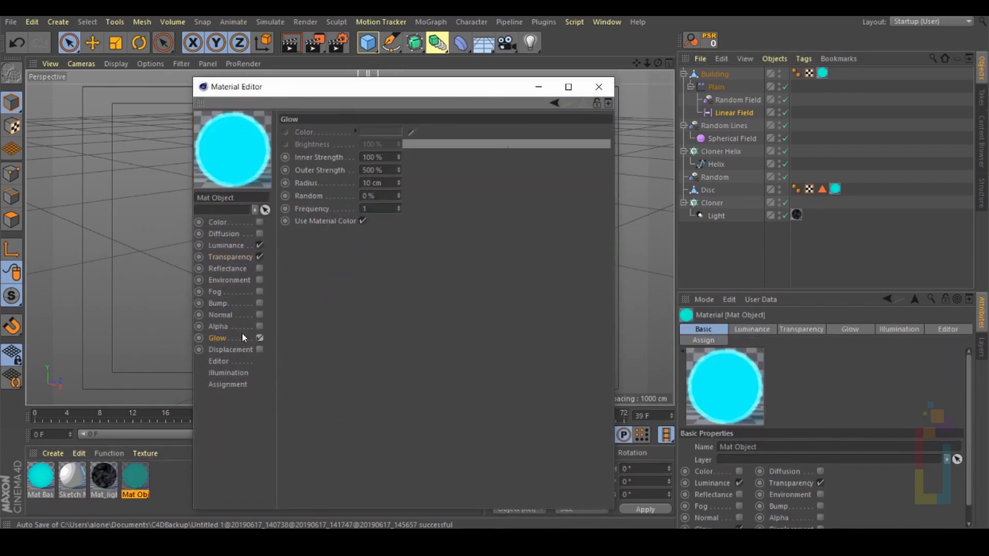
left_click(390, 157)
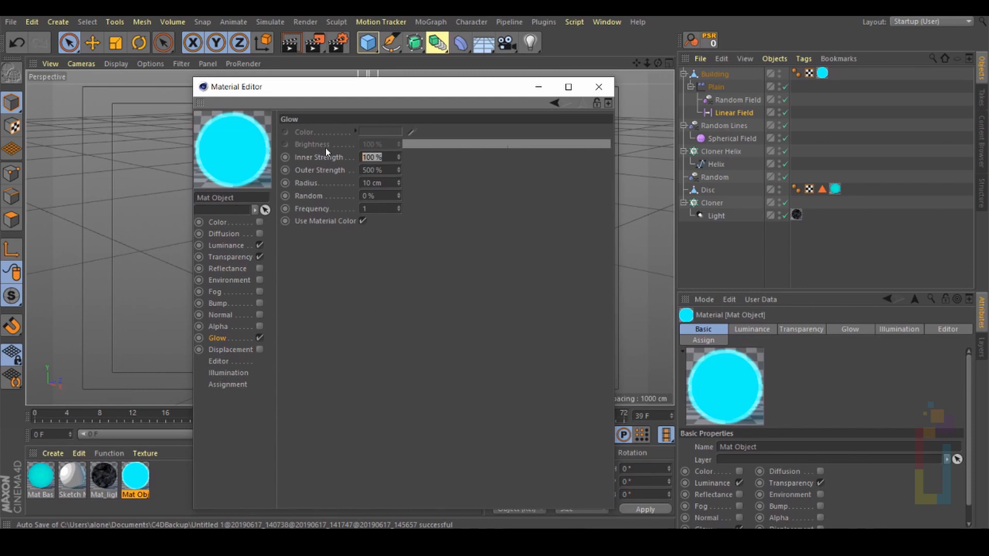
type("15")
key("Return")
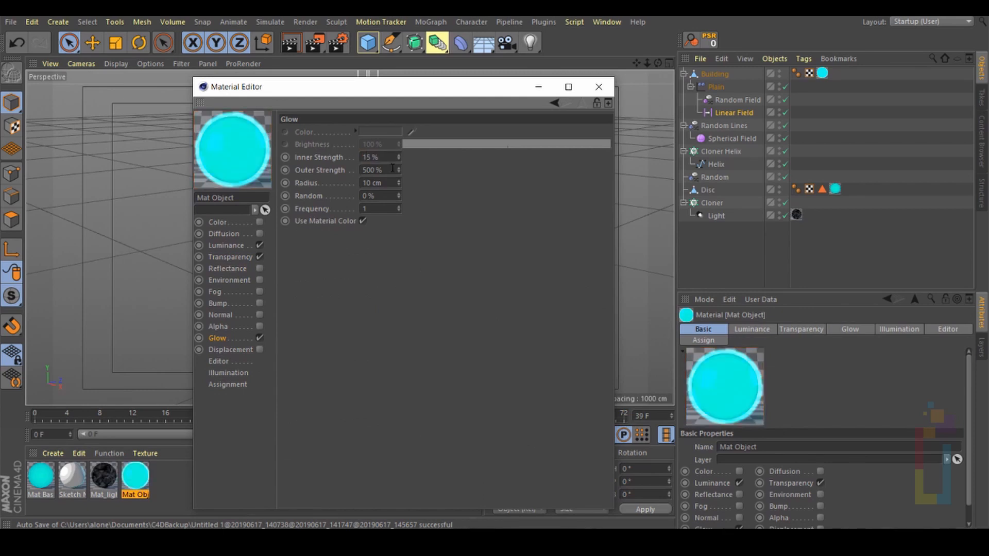
left_click(393, 169)
type("250")
key("Return")
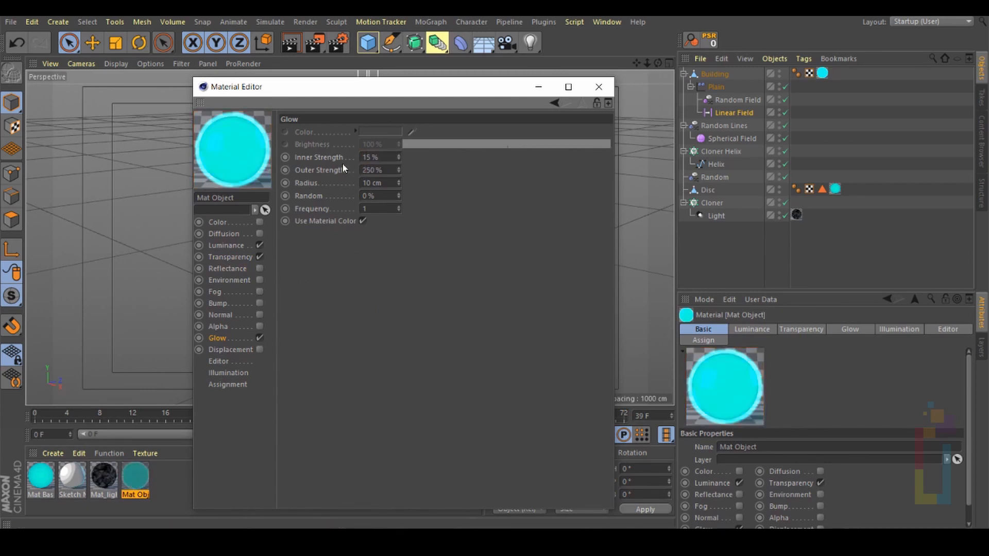
Lower the Mat Object glow's inner strength to 1%, close the material settings and render the perspective view.
type("1")
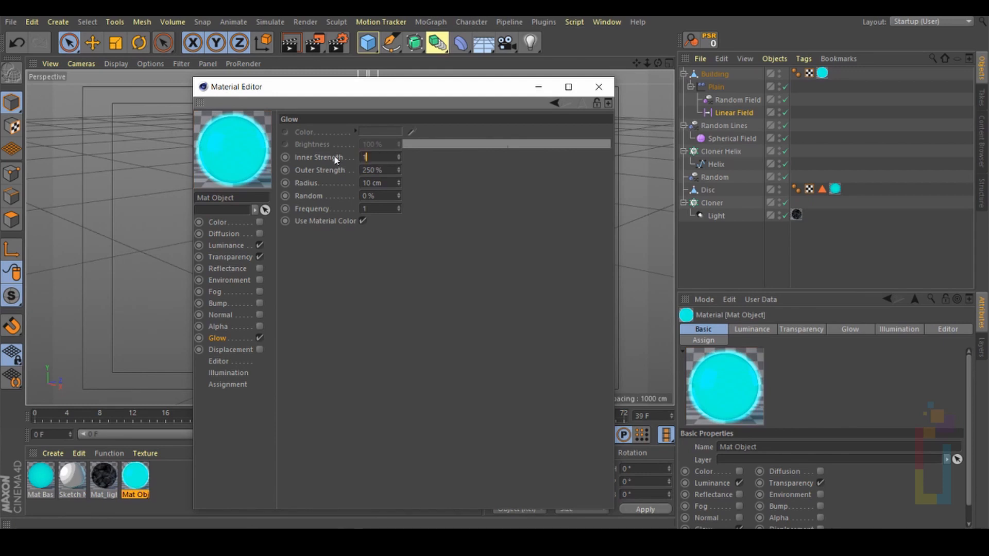
key("Return")
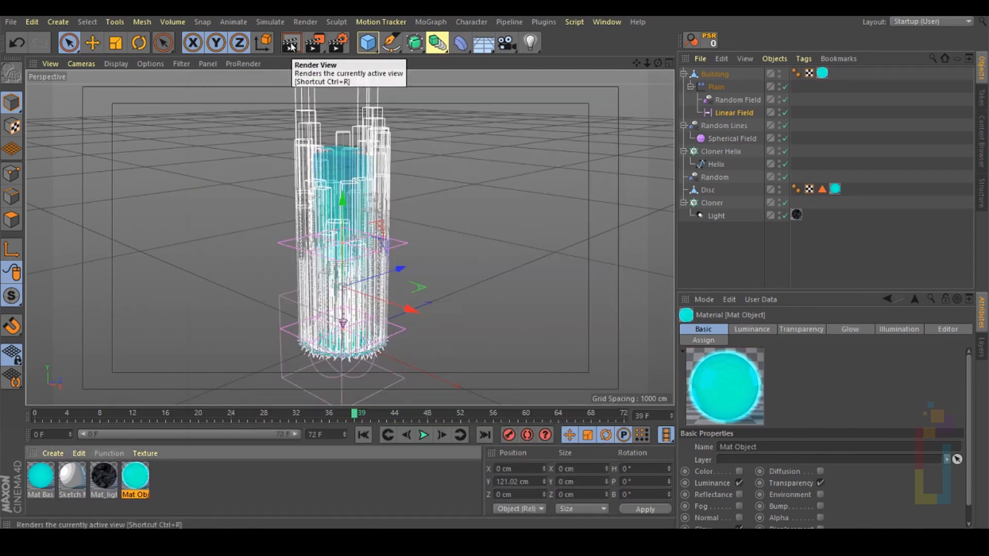
left_click(291, 45)
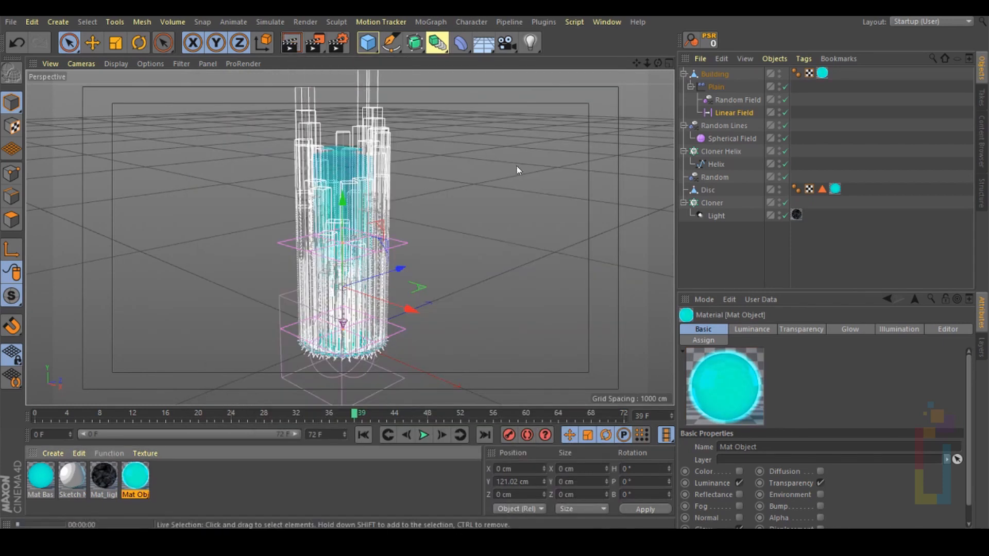